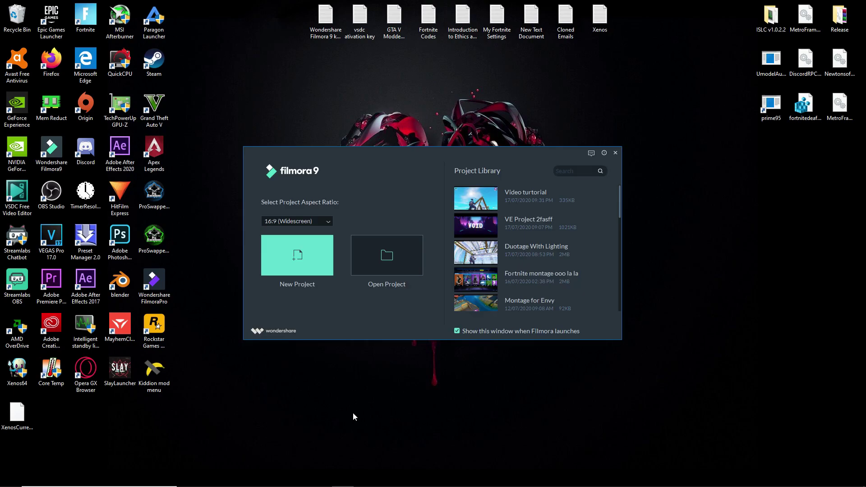
Step: Create a new 16:9 widescreen project and import the song "404vincent - FRIENDS & FAMILY" from the Next Youtube Video folder
{"action": "left_click", "coordinate": [302, 269]}
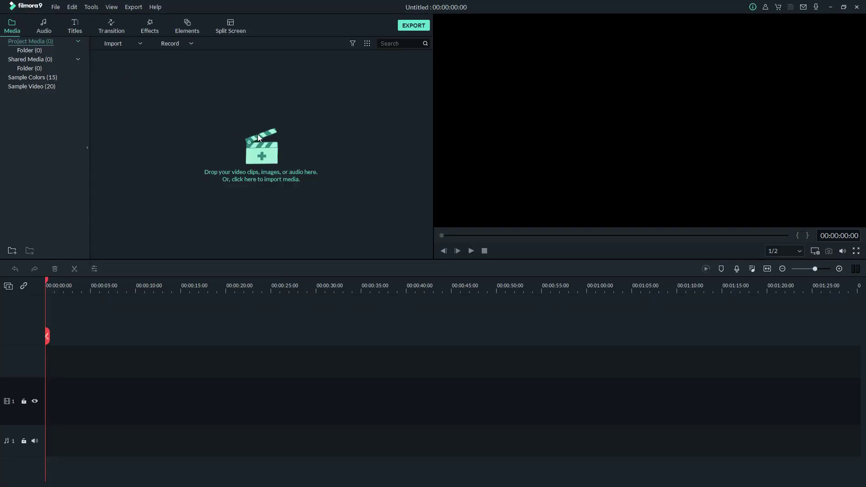
{"action": "left_click", "coordinate": [214, 136]}
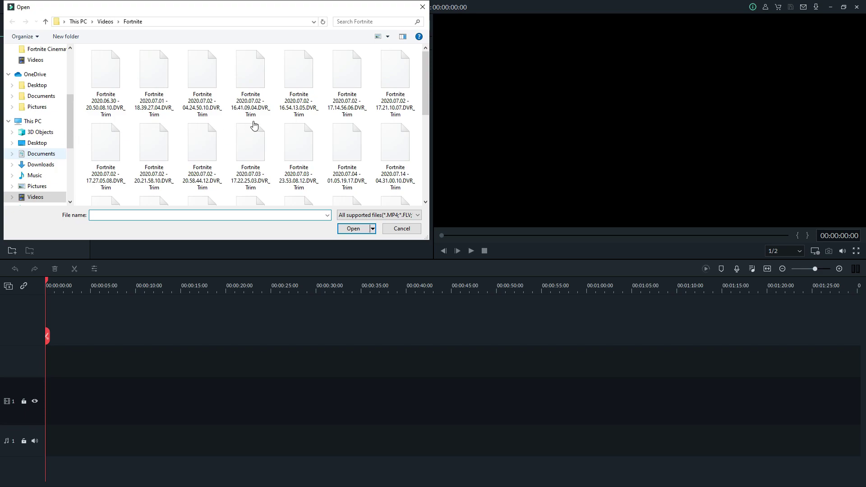
{"action": "scroll", "coordinate": [50, 154], "scroll_direction": "down", "scroll_amount": 1}
{"action": "scroll", "coordinate": [42, 122], "scroll_direction": "up", "scroll_amount": 1}
{"action": "scroll", "coordinate": [43, 126], "scroll_direction": "down", "scroll_amount": 2}
{"action": "scroll", "coordinate": [45, 142], "scroll_direction": "down", "scroll_amount": 3}
{"action": "left_click", "coordinate": [46, 142]}
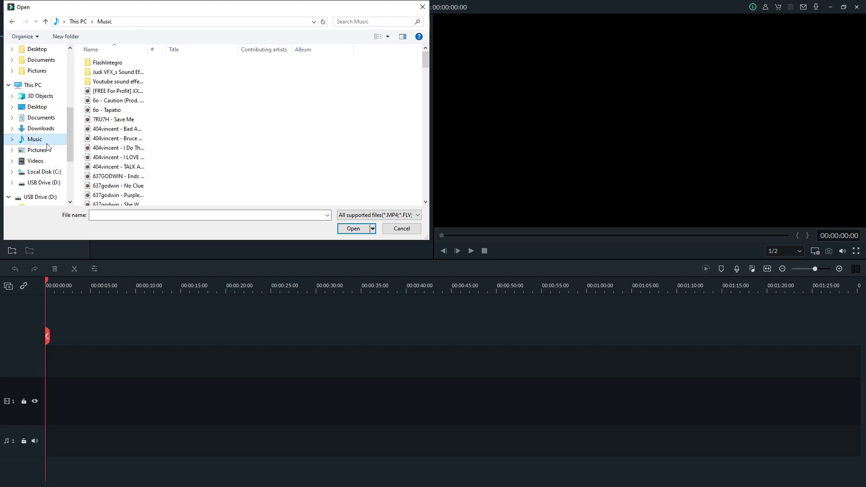
{"action": "scroll", "coordinate": [47, 149], "scroll_direction": "up", "scroll_amount": 5}
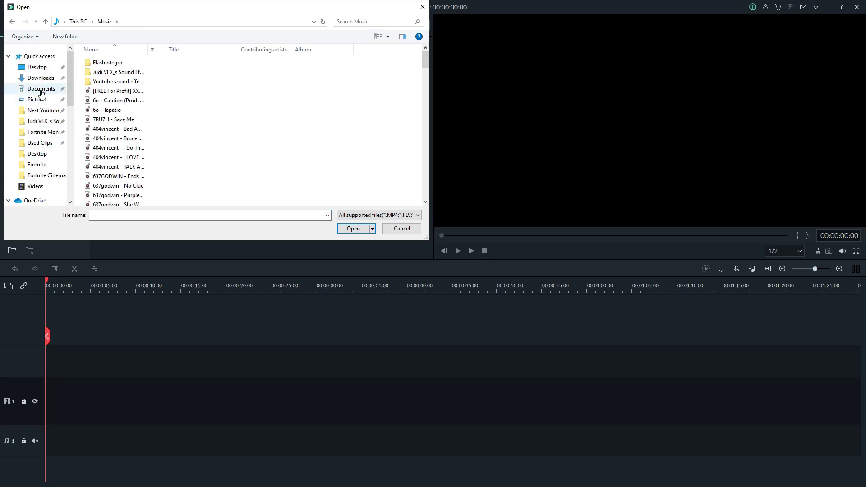
{"action": "left_click", "coordinate": [43, 110]}
{"action": "left_click", "coordinate": [99, 82]}
{"action": "left_click", "coordinate": [353, 229]}
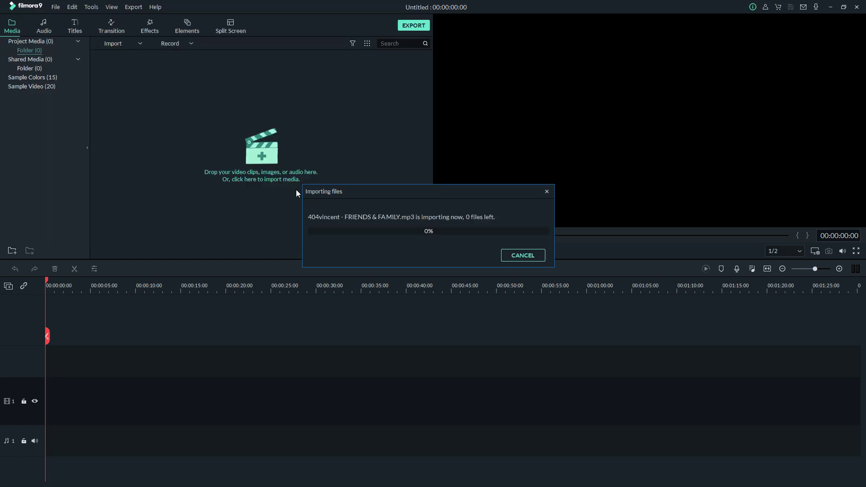
Step: Place the song at the start of audio track 1 and listen to its first 35 seconds
{"action": "left_click_drag", "start_coordinate": [137, 80], "coordinate": [11, 448]}
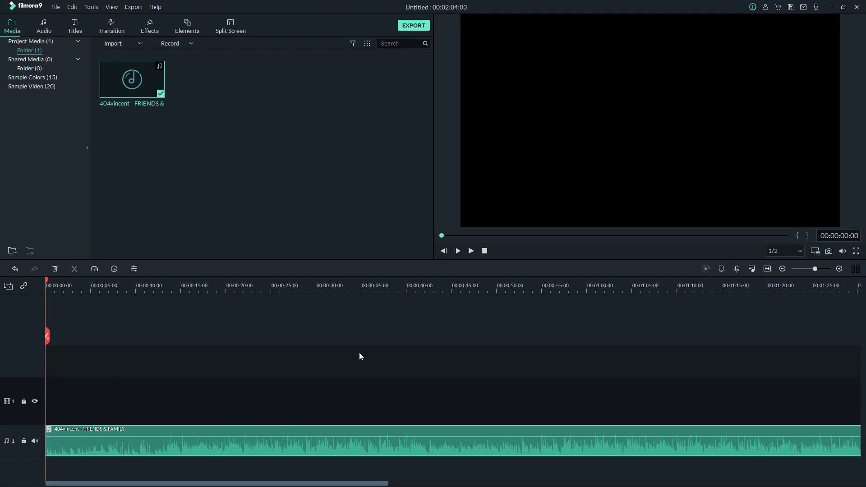
{"action": "key", "text": "space"}
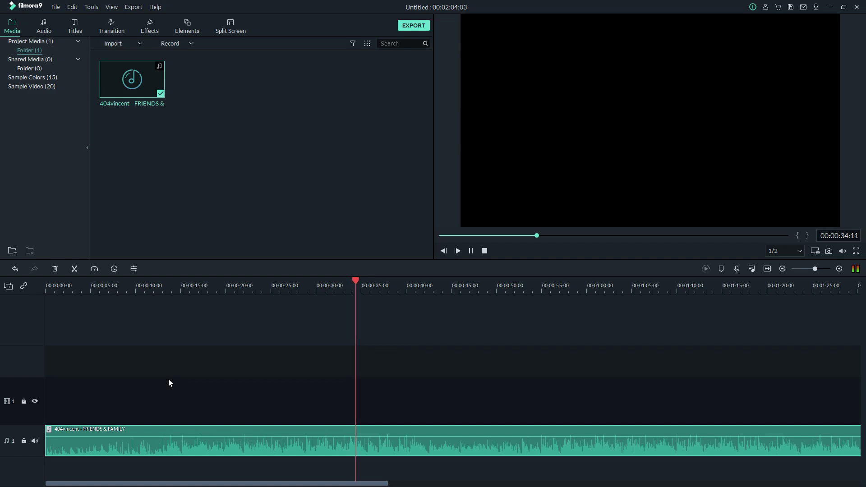
{"action": "key", "text": "space"}
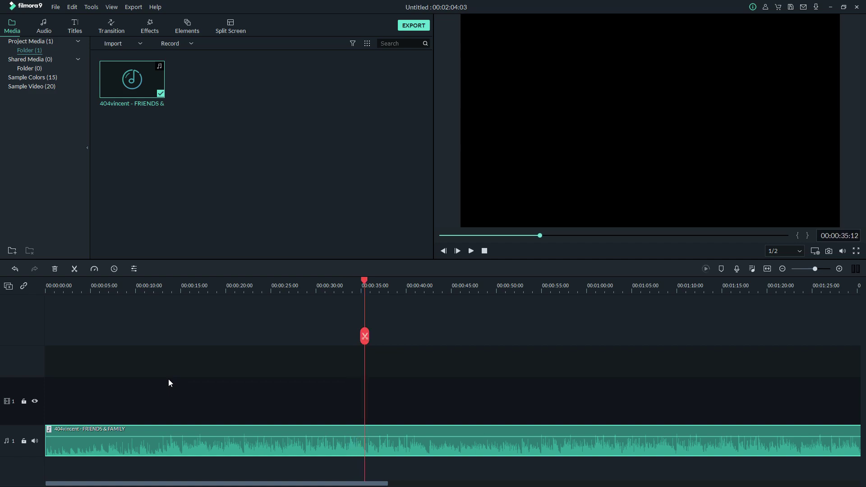
Step: Set the preview playback quality to Full
{"action": "left_click", "coordinate": [216, 173]}
{"action": "left_click", "coordinate": [789, 254]}
{"action": "left_click", "coordinate": [778, 261]}
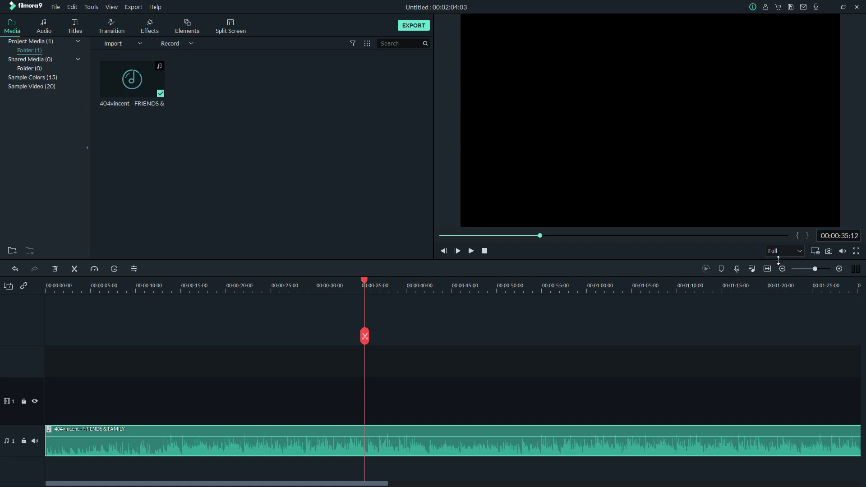
Step: Set the project resolution to 1920 x 1080 (Full HD) and the frame rate to 60 fps
{"action": "left_click", "coordinate": [816, 253]}
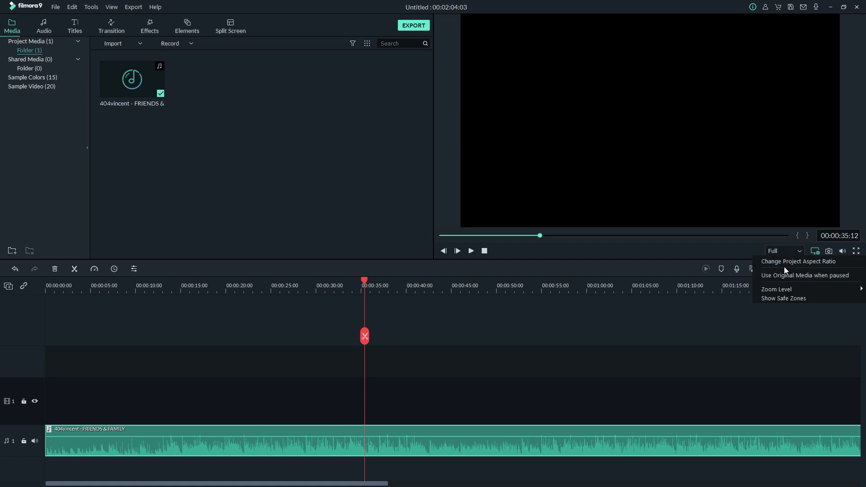
{"action": "left_click", "coordinate": [783, 263]}
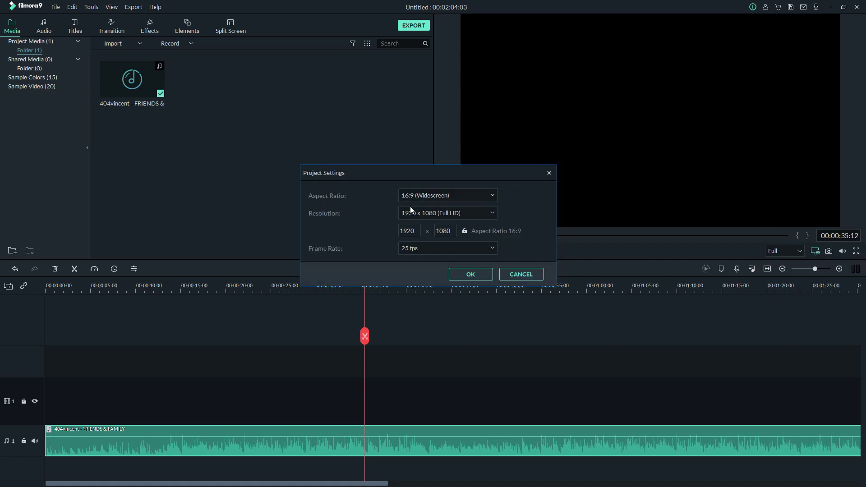
{"action": "left_click", "coordinate": [404, 249]}
{"action": "left_click", "coordinate": [407, 319]}
{"action": "left_click", "coordinate": [431, 213]}
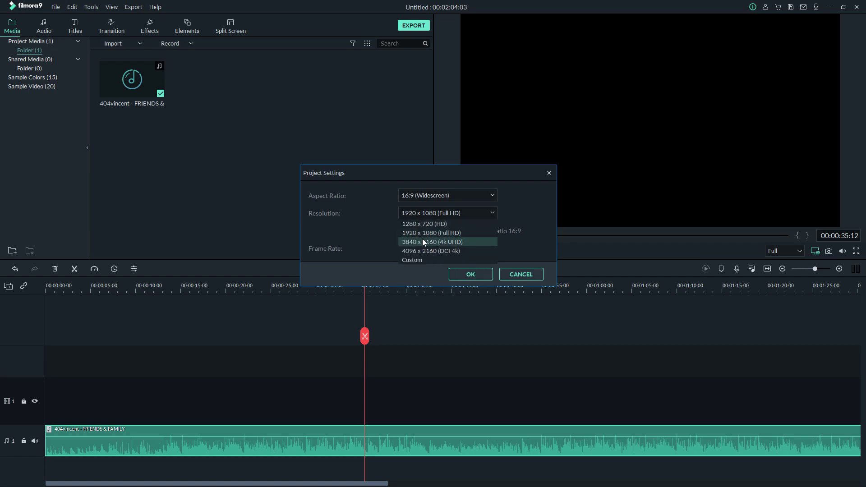
{"action": "left_click", "coordinate": [448, 233]}
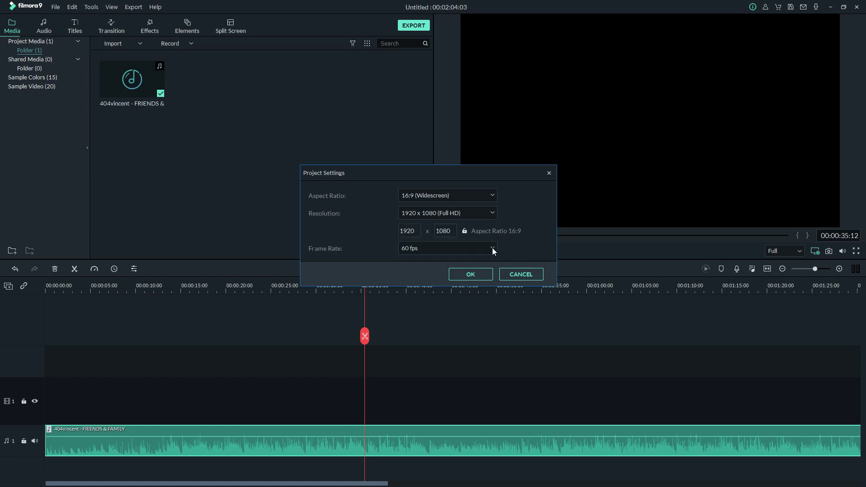
{"action": "left_click", "coordinate": [472, 278]}
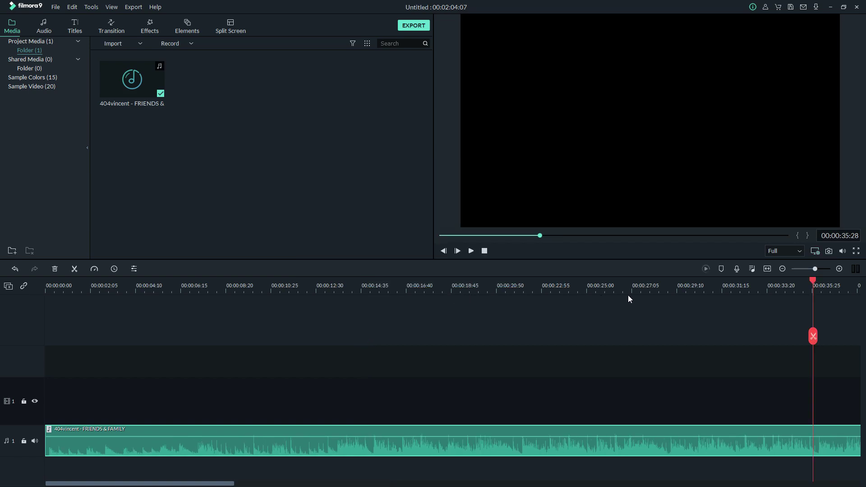
Step: Return the playhead to the start of the timeline
{"action": "left_click", "coordinate": [237, 287]}
{"action": "left_click_drag", "start_coordinate": [240, 281], "coordinate": [46, 288]}
{"action": "left_click_drag", "start_coordinate": [554, 287], "coordinate": [463, 284]}
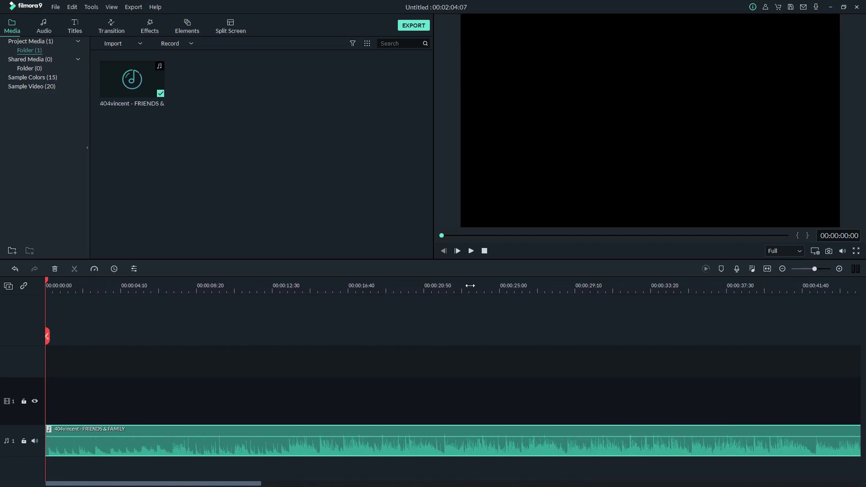
Step: Import the "Fortnite 2020.07.16 - 17.54.31.18.DVR_Trim" clip and place it on video track 1, keeping the project's 1920 x 1080 60fps settings
{"action": "right_click", "coordinate": [215, 172]}
{"action": "left_click", "coordinate": [225, 175]}
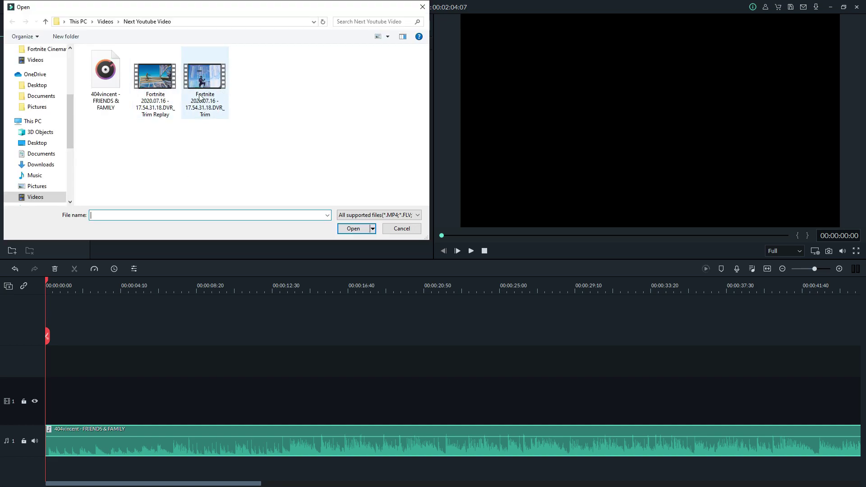
{"action": "left_click", "coordinate": [206, 81]}
{"action": "left_click", "coordinate": [353, 228]}
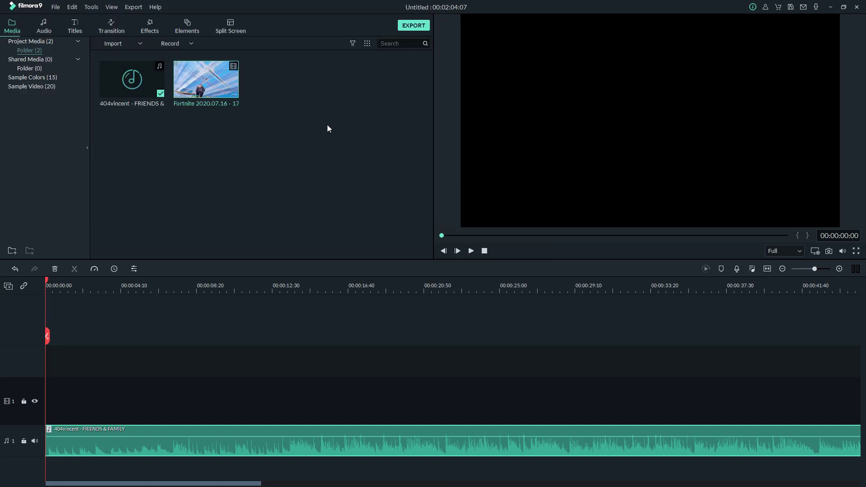
{"action": "left_click_drag", "start_coordinate": [235, 96], "coordinate": [68, 410]}
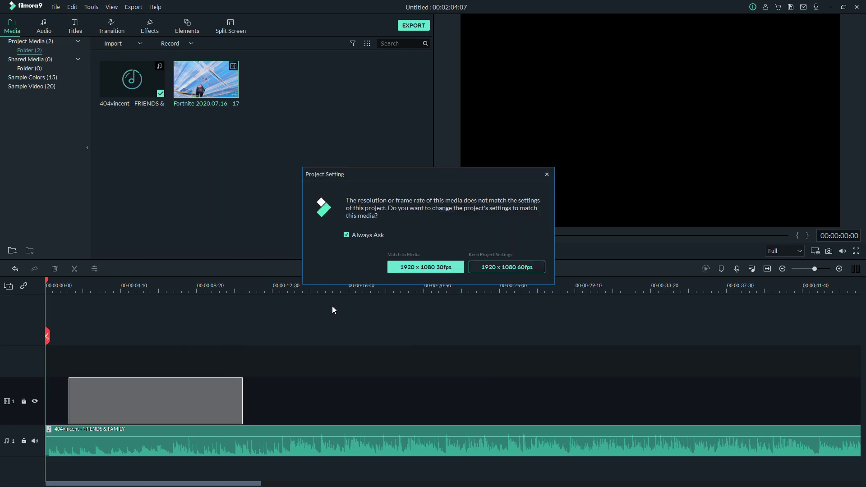
{"action": "left_click", "coordinate": [483, 264]}
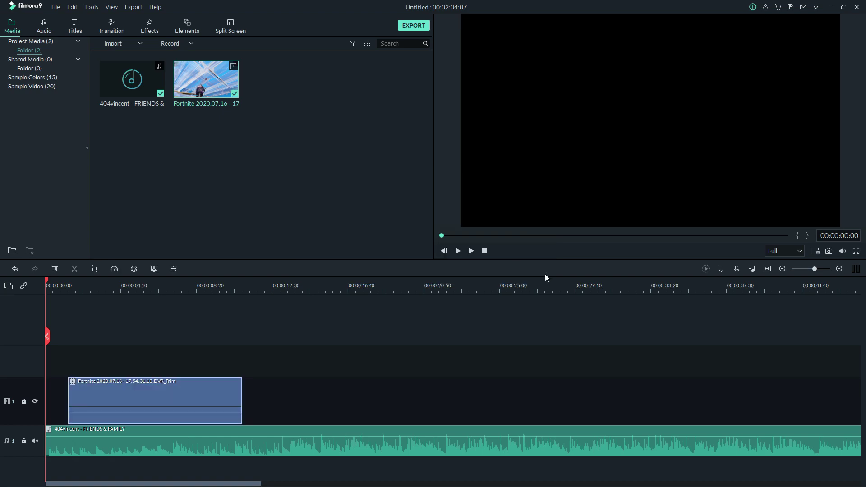
Step: Locate the beat drop in the song by ear and add a timeline marker at 00:00:13:49
{"action": "left_click_drag", "start_coordinate": [343, 288], "coordinate": [287, 293]}
{"action": "left_click", "coordinate": [273, 291]}
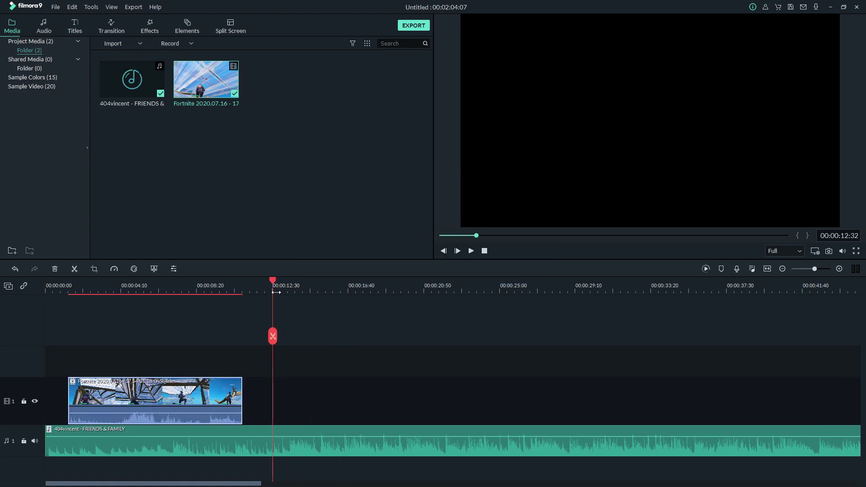
{"action": "key", "text": "space"}
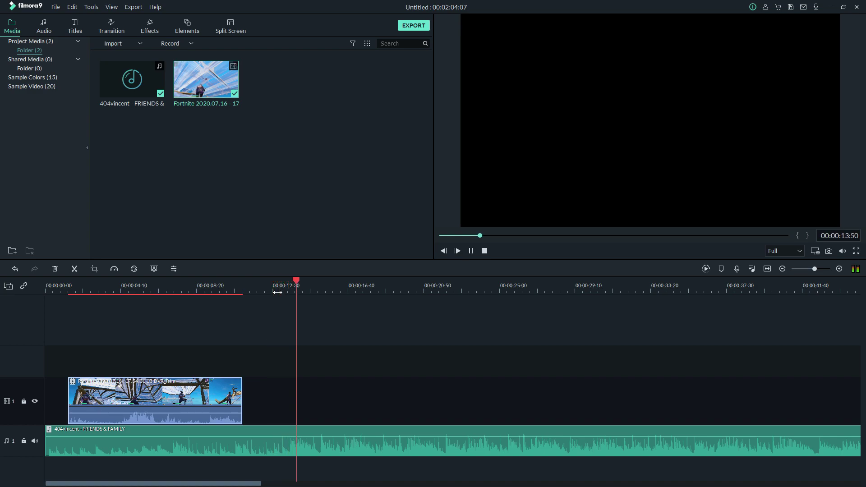
{"action": "left_click", "coordinate": [282, 291]}
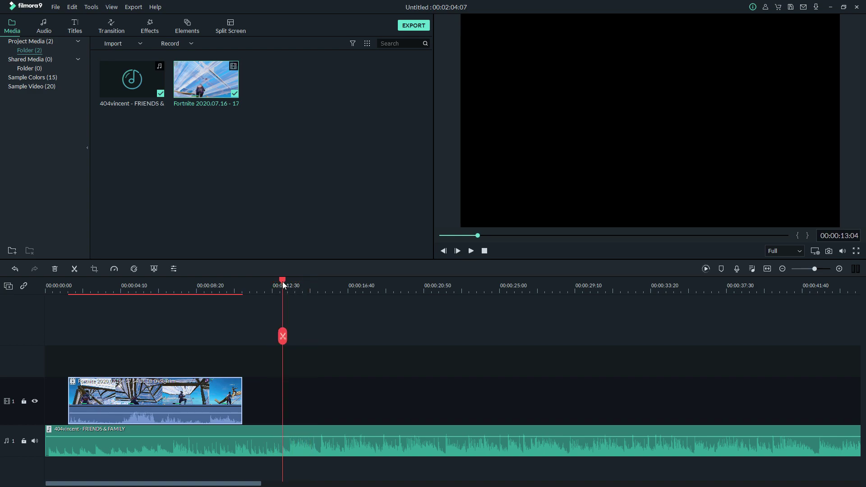
{"action": "left_click_drag", "start_coordinate": [283, 281], "coordinate": [297, 283]}
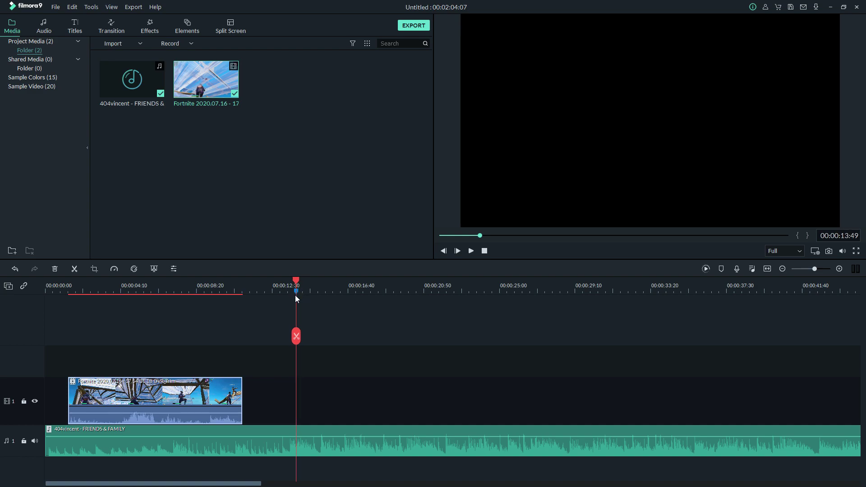
Step: Move the gameplay clip to start at about 00:00:06 so its shot lands on the beat marker, and play back the sync
{"action": "left_click", "coordinate": [273, 292]}
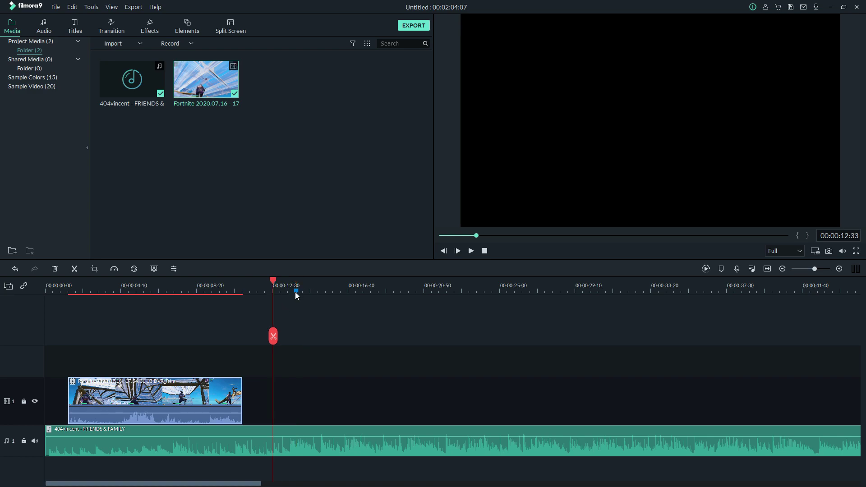
{"action": "left_click", "coordinate": [296, 292]}
{"action": "left_click_drag", "start_coordinate": [168, 387], "coordinate": [260, 391]}
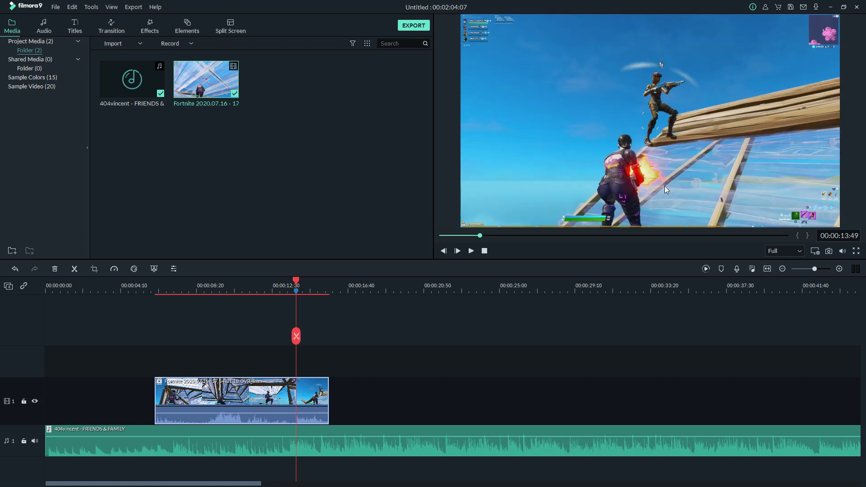
{"action": "left_click", "coordinate": [290, 288]}
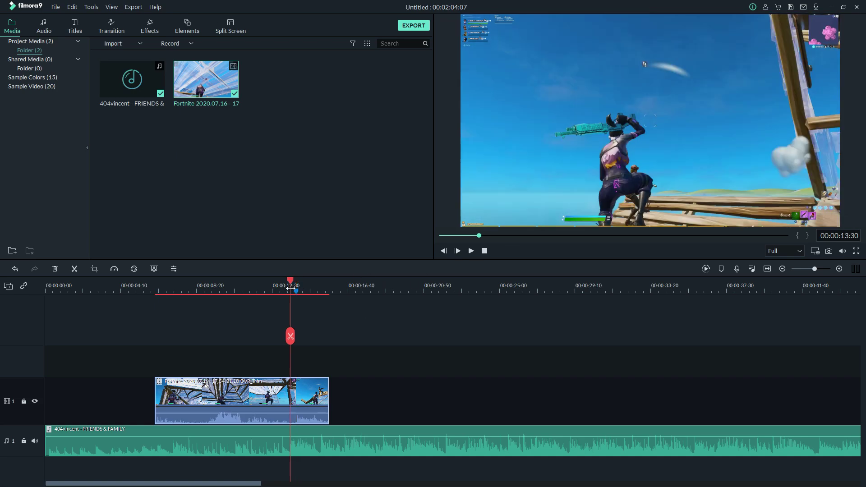
{"action": "key", "text": "space"}
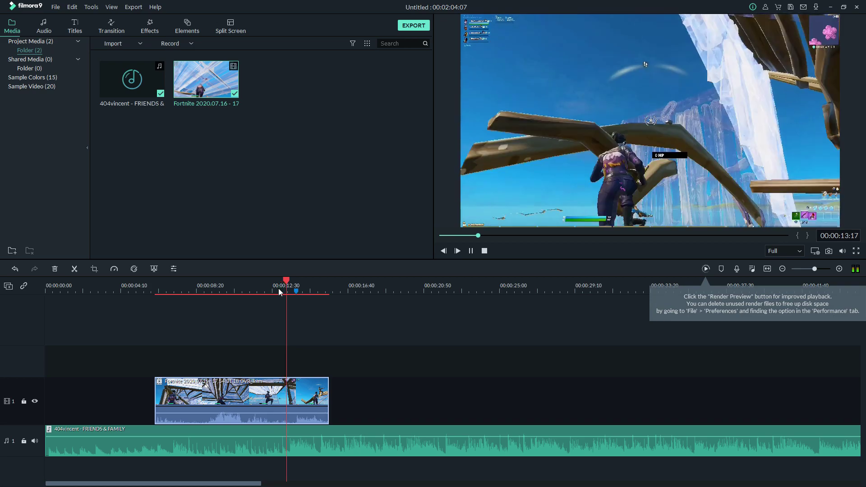
{"action": "key", "text": "space"}
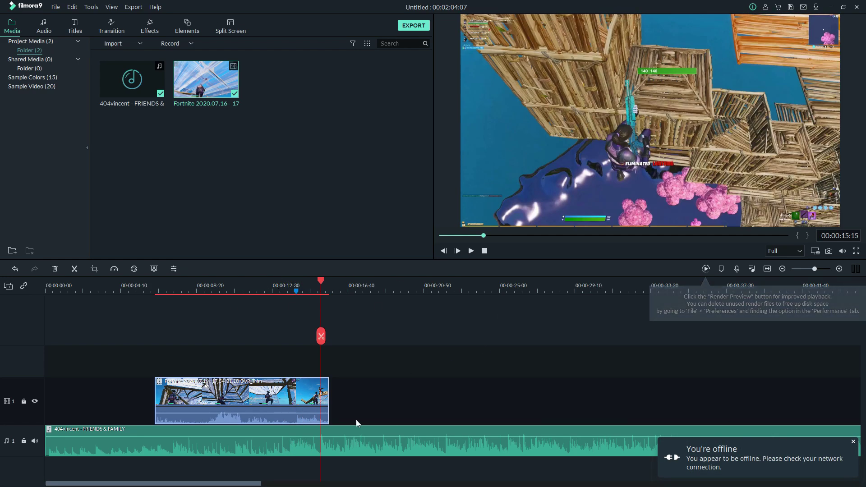
{"action": "left_click", "coordinate": [156, 287]}
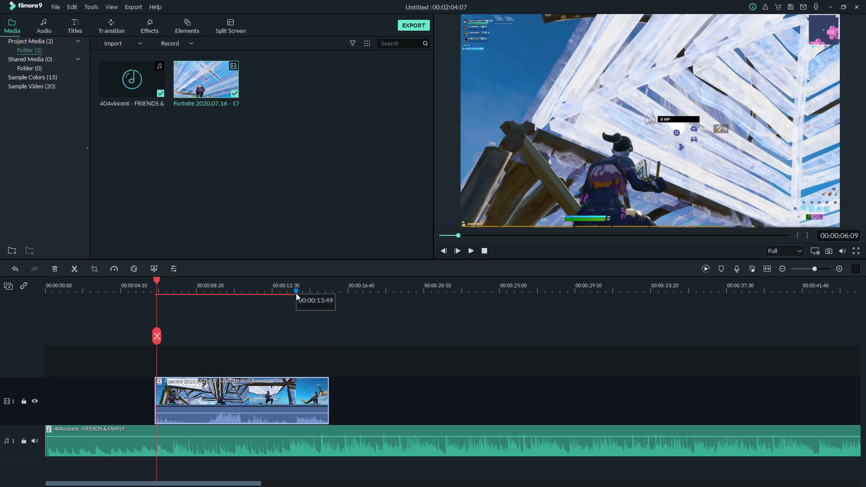
Step: Import the "Fortnite 2020.07.16 - 17.54.31.18.DVR_Trim Replay" clip into the project media
{"action": "right_click", "coordinate": [277, 154]}
{"action": "left_click", "coordinate": [321, 165]}
{"action": "left_click", "coordinate": [168, 110]}
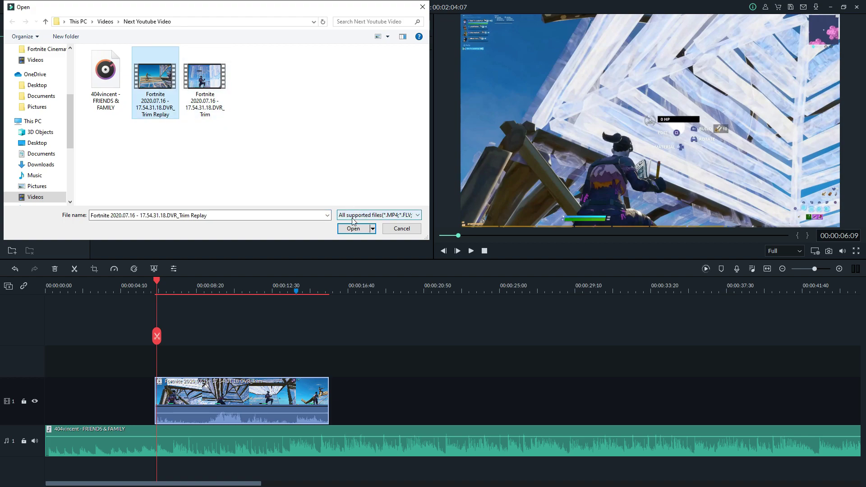
{"action": "left_click", "coordinate": [361, 231]}
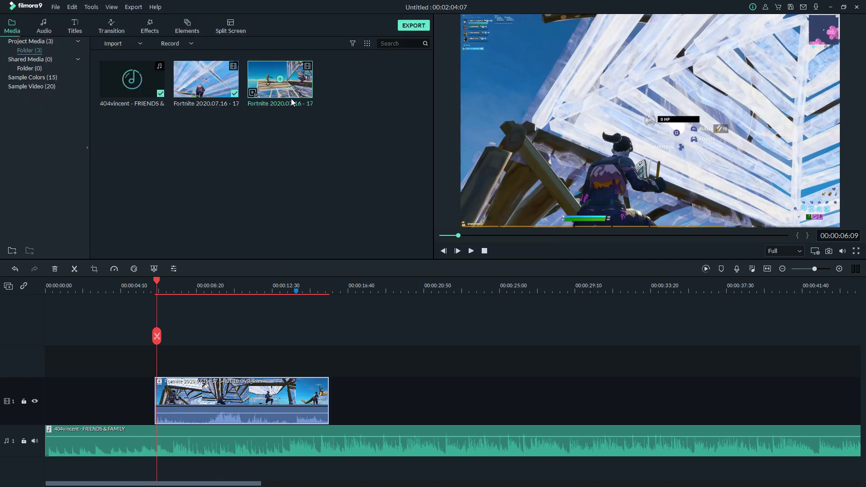
Step: Preview the imported replay clip from its beginning to examine the drone camera footage
{"action": "double_click", "coordinate": [292, 102]}
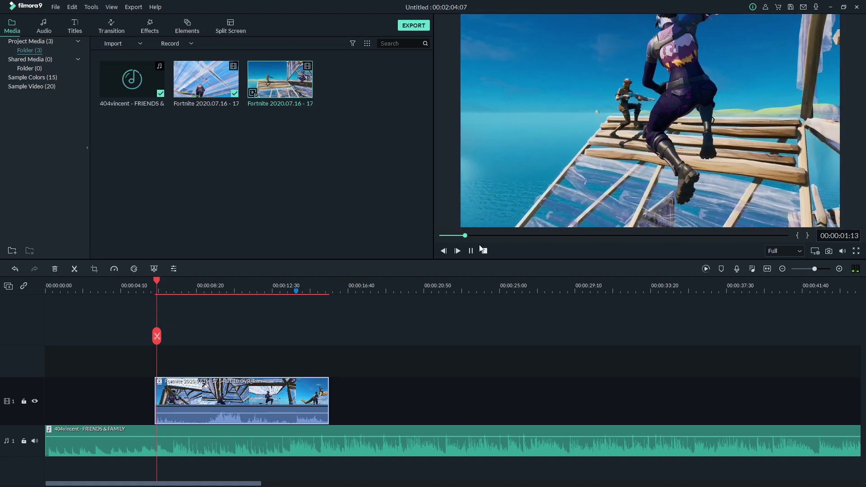
{"action": "left_click", "coordinate": [441, 236]}
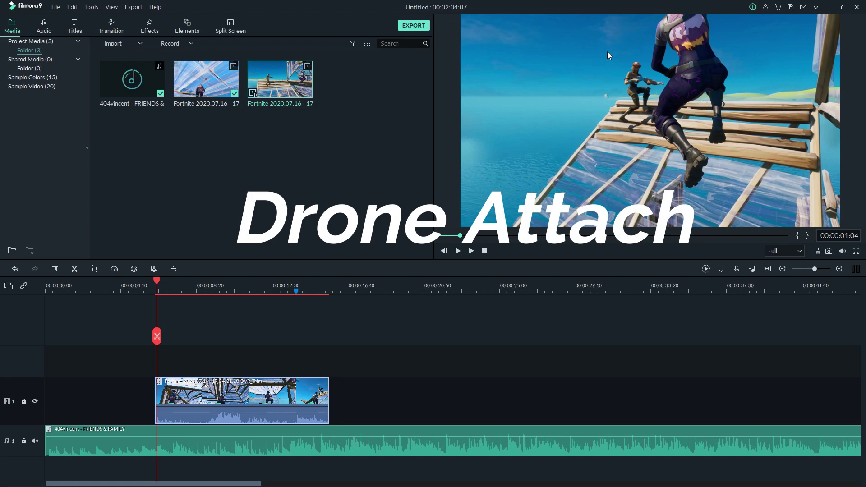
{"action": "left_click", "coordinate": [471, 251]}
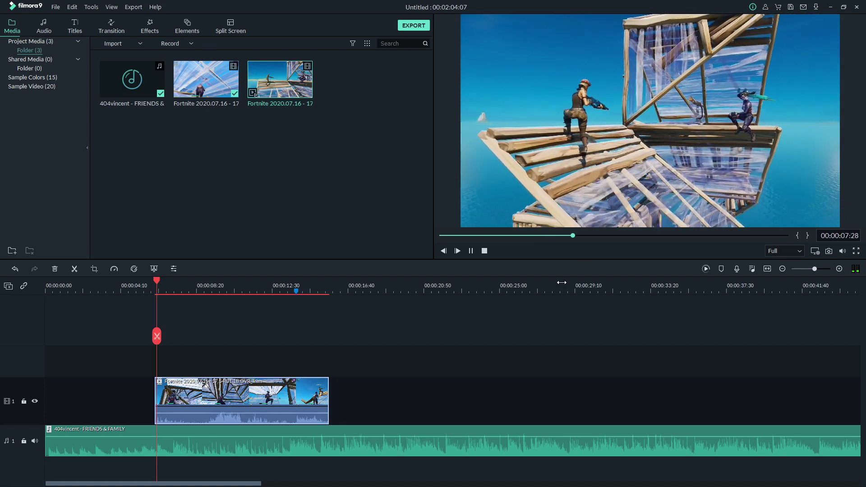
{"action": "left_click", "coordinate": [474, 252]}
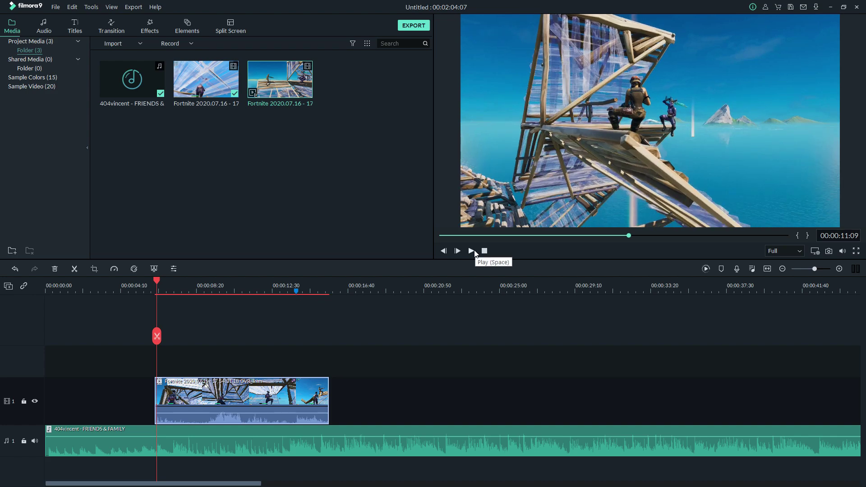
Step: Add the replay clip to the timeline on video track 2, starting at about 00:00:18:40
{"action": "left_click_drag", "start_coordinate": [629, 234], "coordinate": [459, 235]}
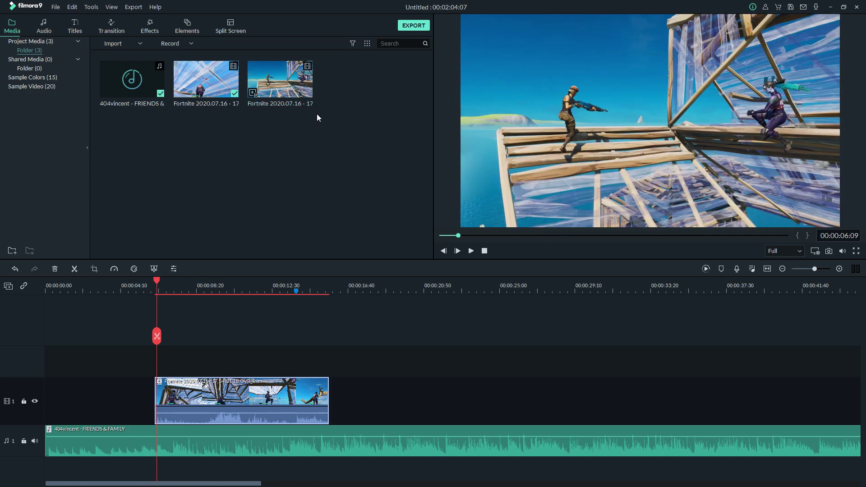
{"action": "left_click_drag", "start_coordinate": [309, 88], "coordinate": [384, 339]}
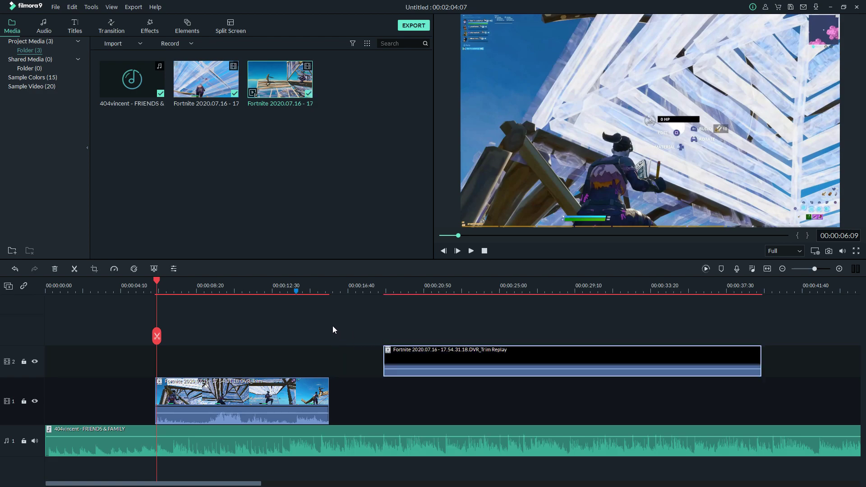
Step: Split the gameplay clip at 00:00:13:30, just before the beat marker, and move its first part earlier to open a gap
{"action": "left_click", "coordinate": [296, 293]}
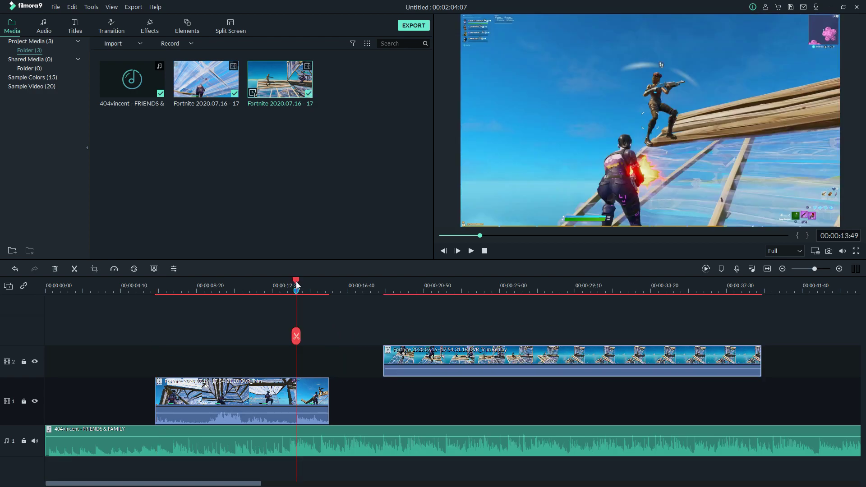
{"action": "left_click_drag", "start_coordinate": [296, 284], "coordinate": [293, 284]}
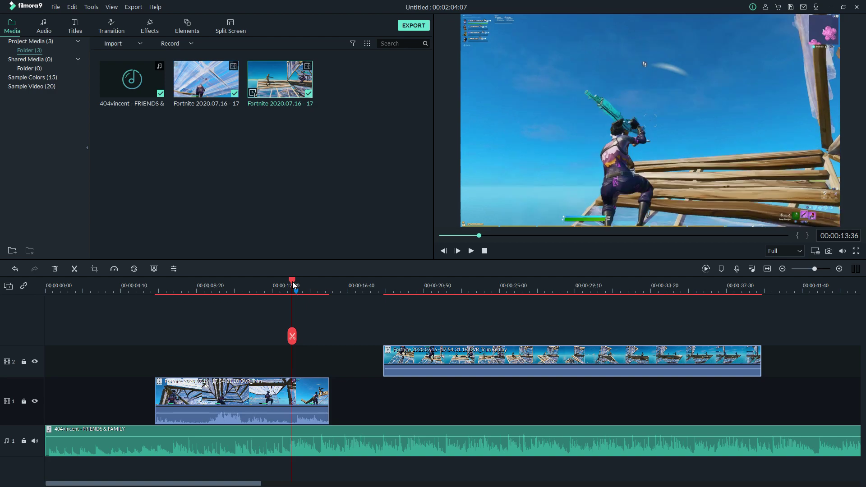
{"action": "left_click", "coordinate": [393, 284]}
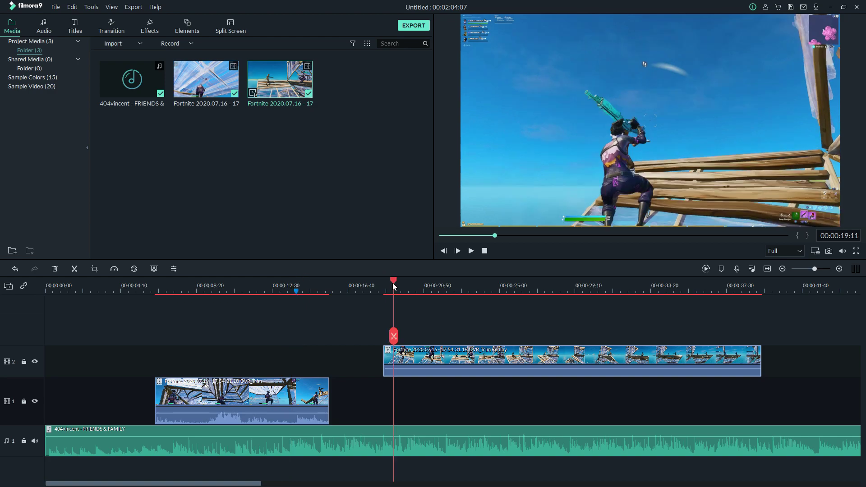
{"action": "left_click_drag", "start_coordinate": [392, 282], "coordinate": [385, 284]}
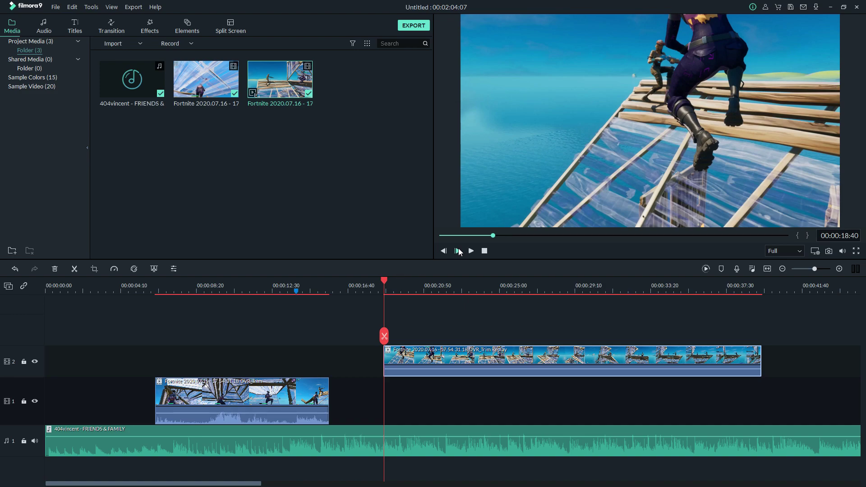
{"action": "left_click", "coordinate": [404, 288]}
{"action": "left_click_drag", "start_coordinate": [403, 280], "coordinate": [289, 323]}
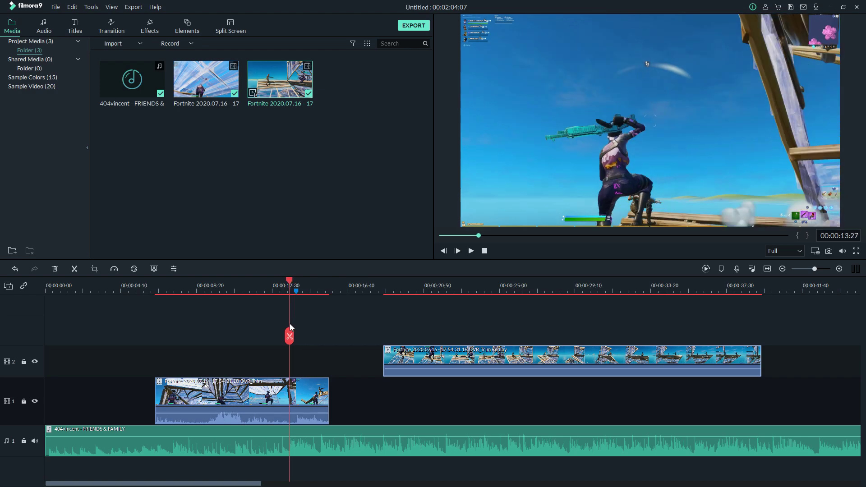
{"action": "left_click", "coordinate": [459, 252]}
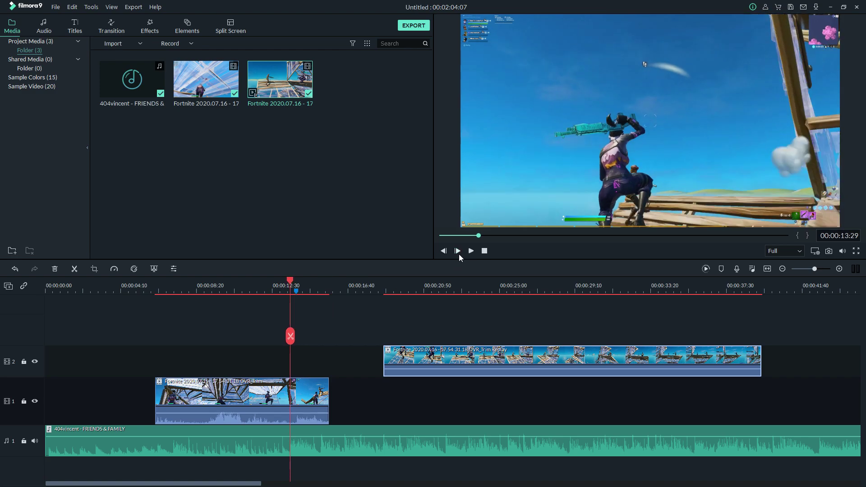
{"action": "right_click", "coordinate": [300, 393]}
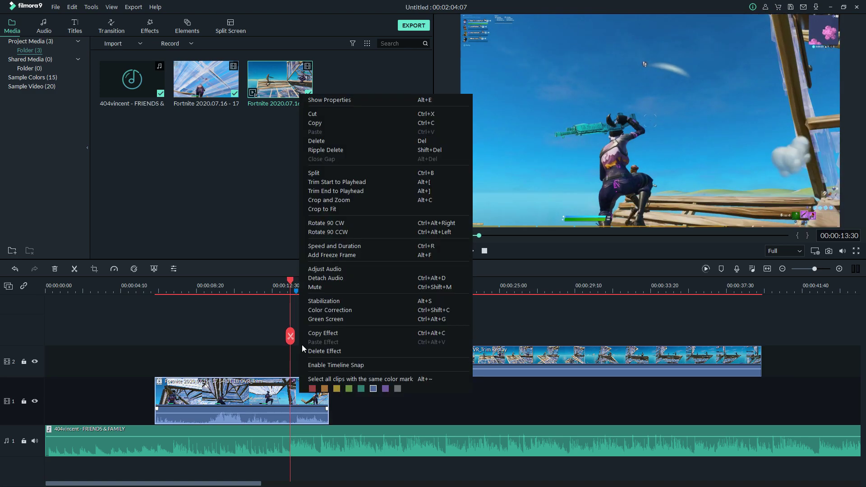
{"action": "left_click", "coordinate": [327, 172]}
{"action": "left_click_drag", "start_coordinate": [241, 401], "coordinate": [149, 402]}
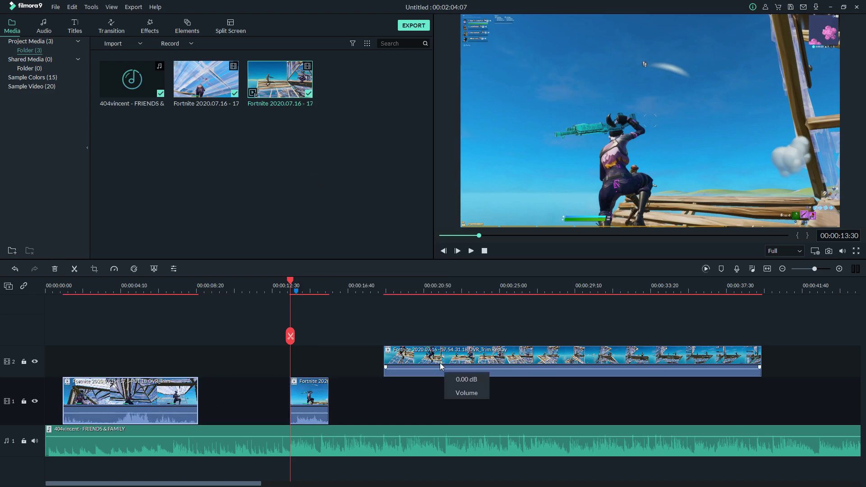
Step: Move the replay clip to start at about 00:00:08:20 and trim its start to 00:00:10:44, where the character is in mid-air
{"action": "left_click_drag", "start_coordinate": [437, 360], "coordinate": [304, 354]}
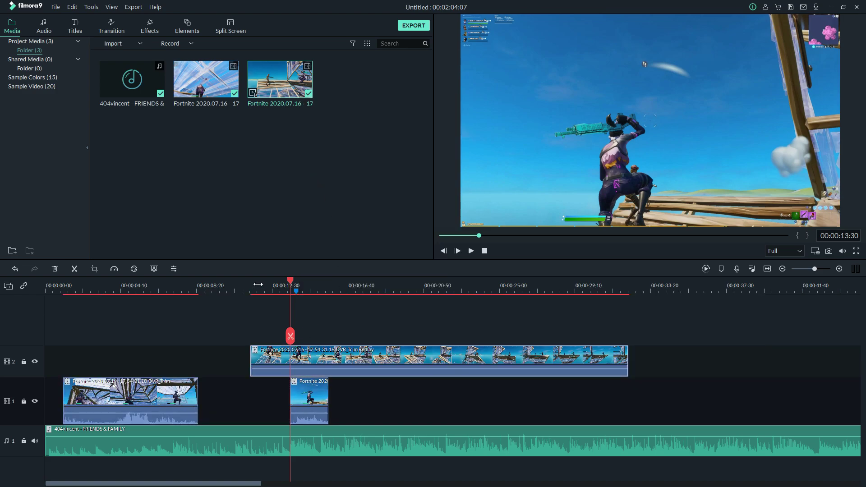
{"action": "left_click", "coordinate": [257, 284]}
{"action": "left_click_drag", "start_coordinate": [260, 279], "coordinate": [267, 280]}
{"action": "left_click_drag", "start_coordinate": [390, 366], "coordinate": [335, 354]}
{"action": "left_click", "coordinate": [235, 281]}
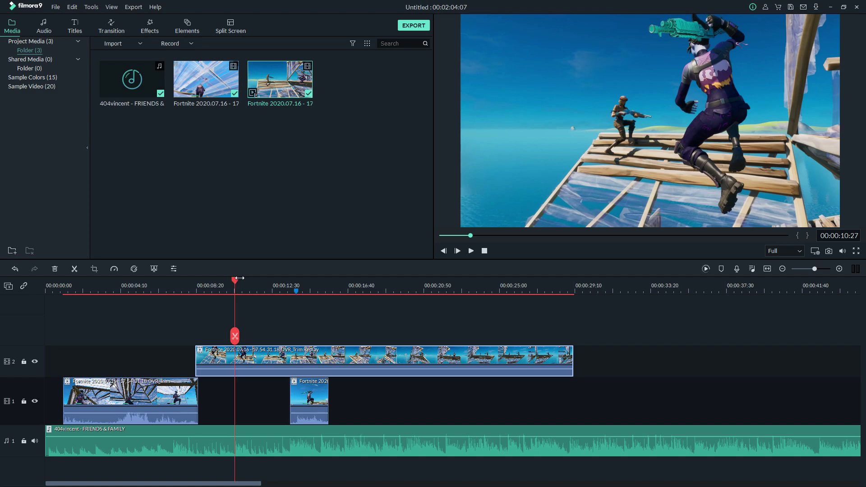
{"action": "left_click_drag", "start_coordinate": [234, 280], "coordinate": [242, 283]}
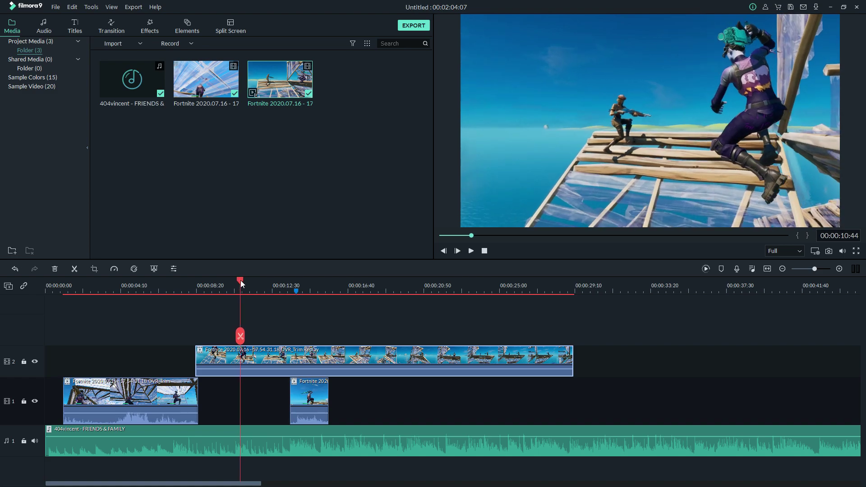
{"action": "right_click", "coordinate": [269, 353]}
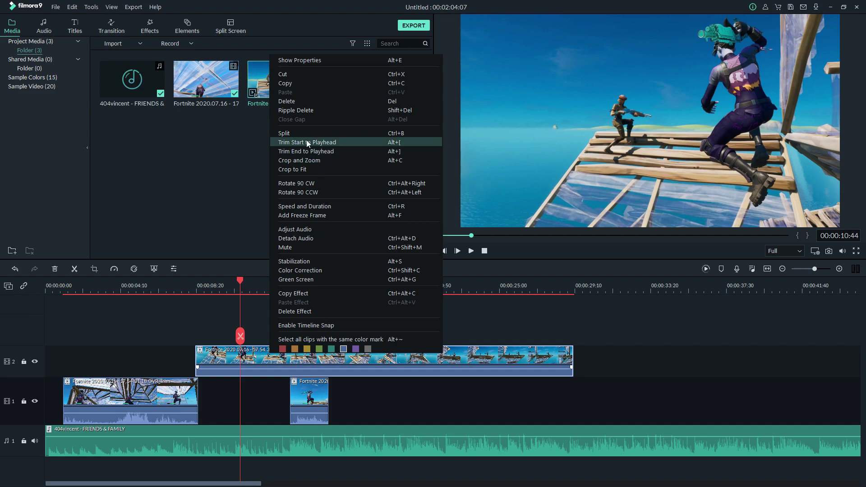
{"action": "left_click", "coordinate": [287, 140]}
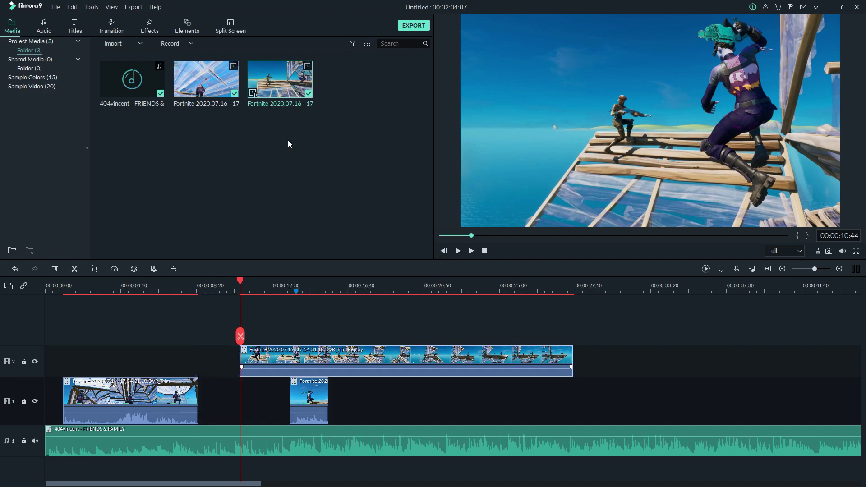
Step: Trim the end of the replay clip to 00:00:17:55
{"action": "left_click_drag", "start_coordinate": [241, 281], "coordinate": [371, 280]}
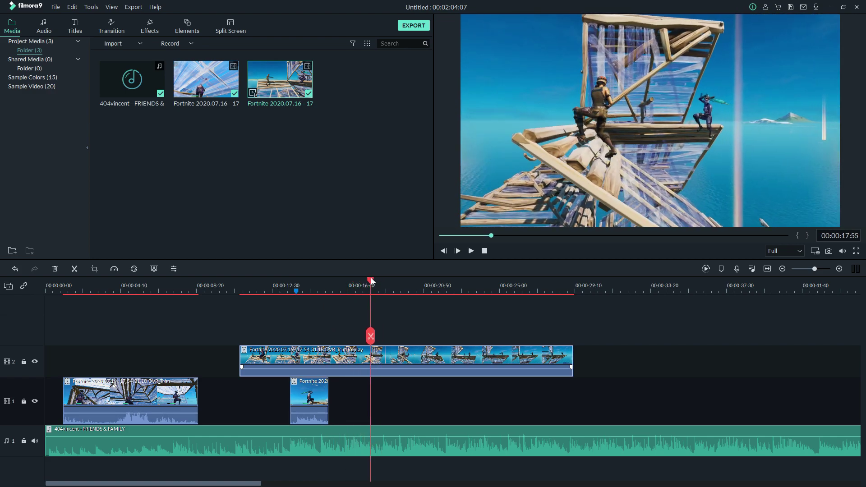
{"action": "right_click", "coordinate": [374, 356]}
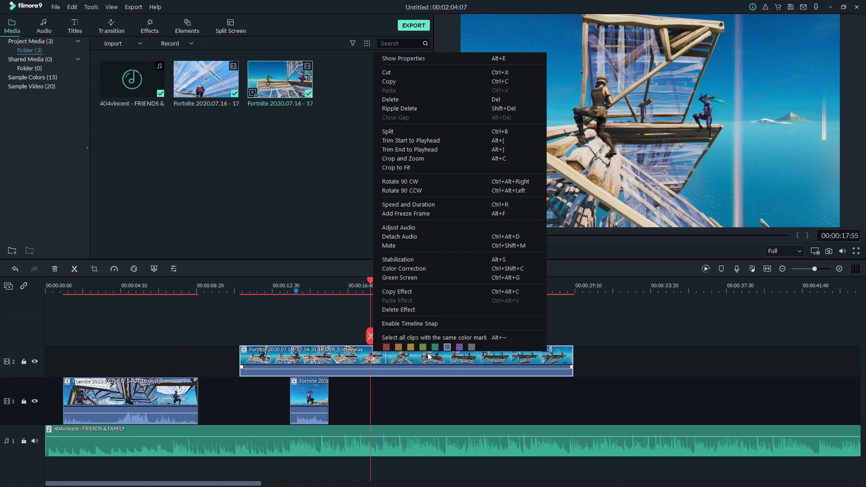
{"action": "left_click", "coordinate": [406, 400]}
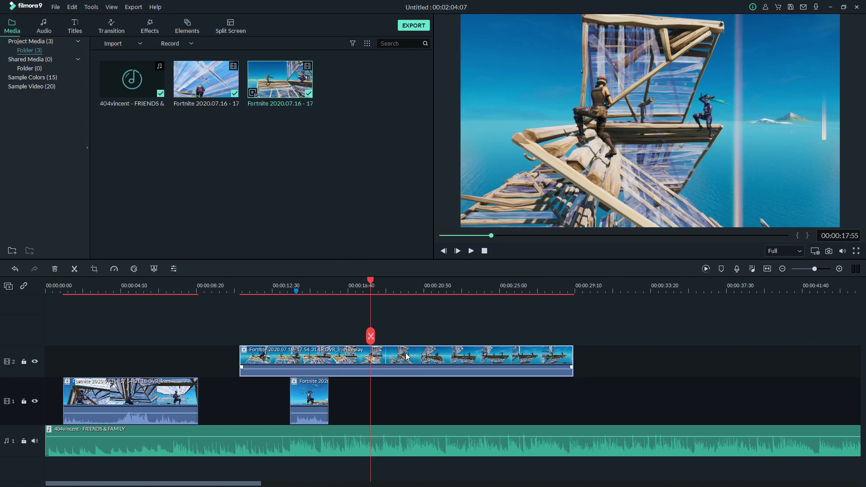
{"action": "right_click", "coordinate": [406, 356]}
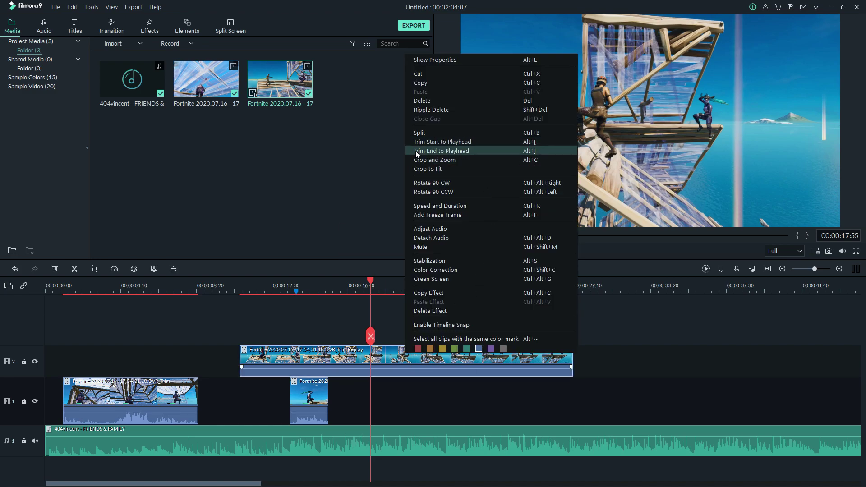
{"action": "left_click", "coordinate": [415, 150]}
Step: Move the trimmed replay clip earlier to start at about 00:00:07:40 and scrub through its drone footage
{"action": "left_click_drag", "start_coordinate": [291, 359], "coordinate": [246, 362]}
{"action": "left_click", "coordinate": [292, 288]}
{"action": "mouse_move", "coordinate": [293, 281]}
{"action": "left_mouse_down"}
{"action": "mouse_move", "coordinate": [318, 281]}
{"action": "mouse_move", "coordinate": [279, 281]}
{"action": "left_mouse_up"}
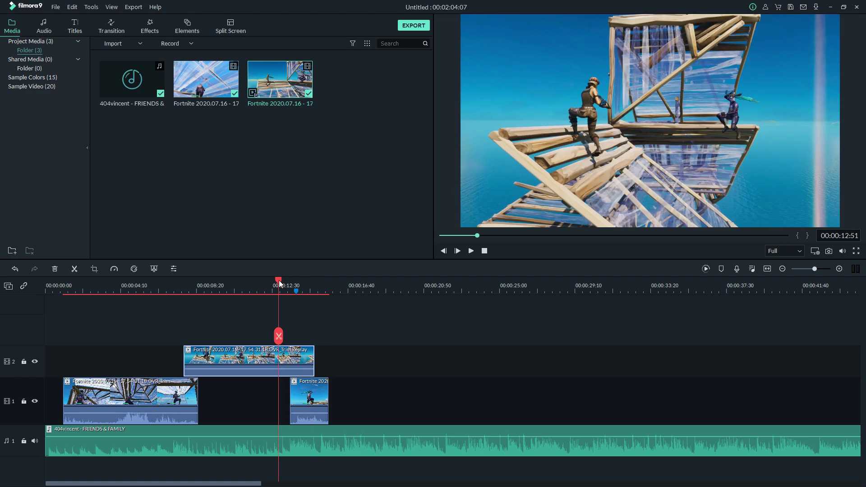
Step: Set the replay clip's custom speed to 10 and move the clip into the gap, starting at about 00:00:11:30
{"action": "left_click", "coordinate": [208, 350]}
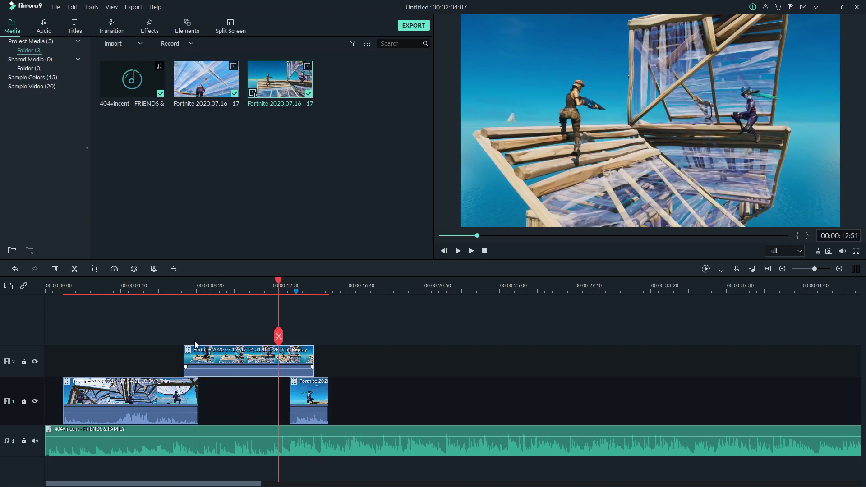
{"action": "left_click", "coordinate": [115, 269]}
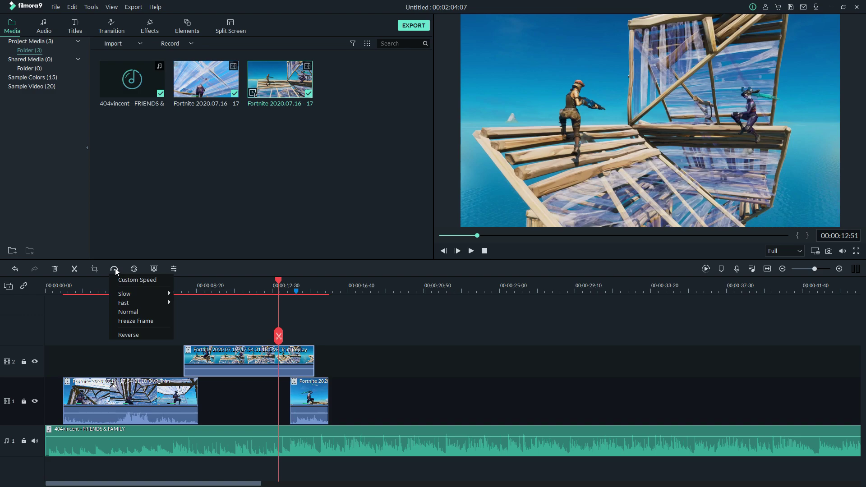
{"action": "left_click", "coordinate": [134, 280]}
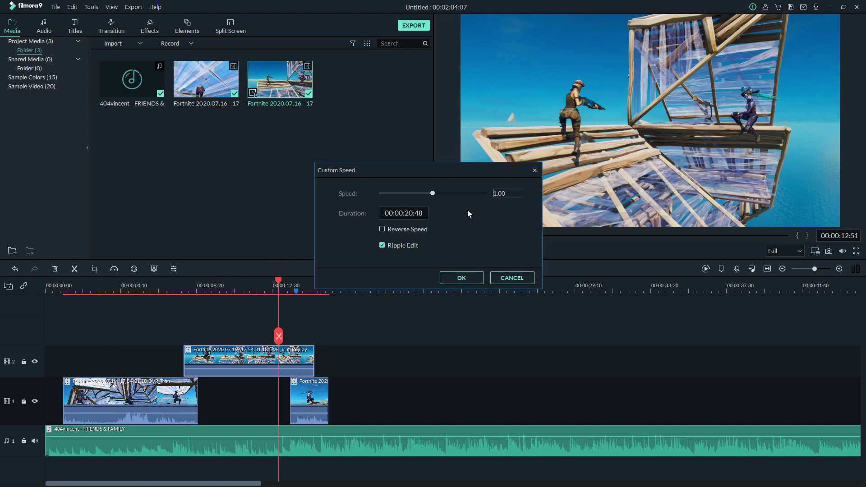
{"action": "double_click", "coordinate": [502, 195]}
{"action": "type", "text": "10"}
{"action": "left_click", "coordinate": [461, 277]}
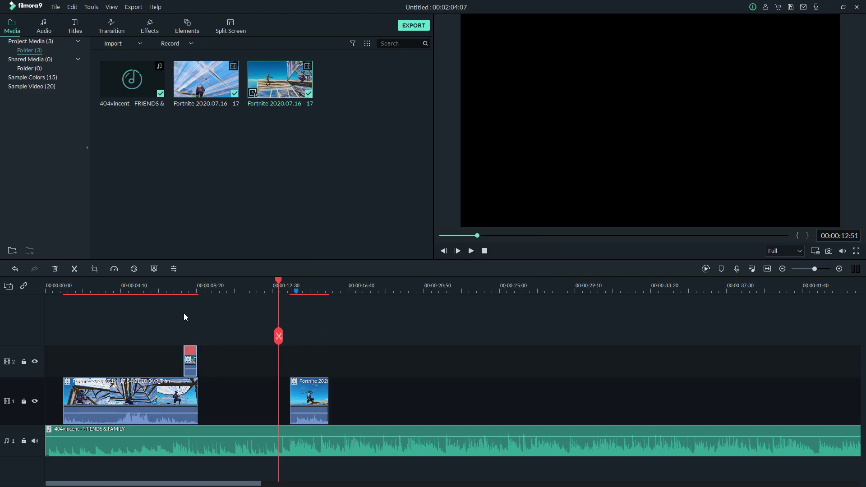
{"action": "left_click_drag", "start_coordinate": [191, 362], "coordinate": [259, 363]}
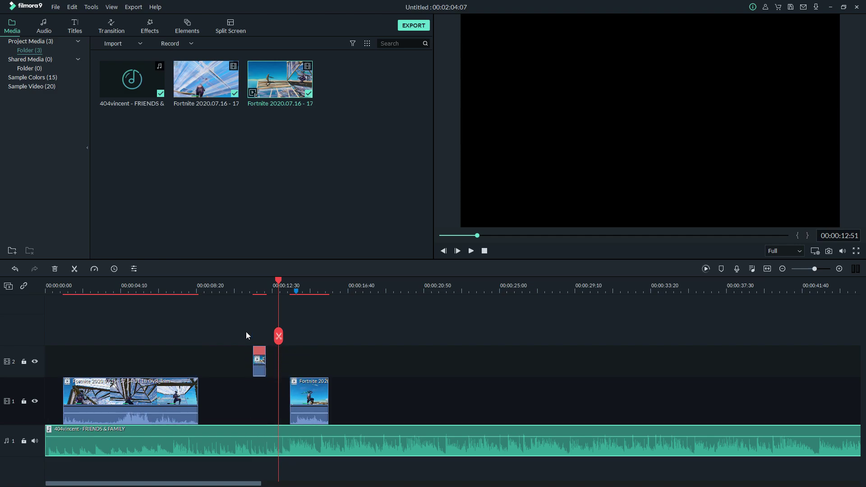
Step: Split the sped-up replay clip at 00:00:12:06 near its end and slow its second part to 0.5x
{"action": "left_click", "coordinate": [257, 289]}
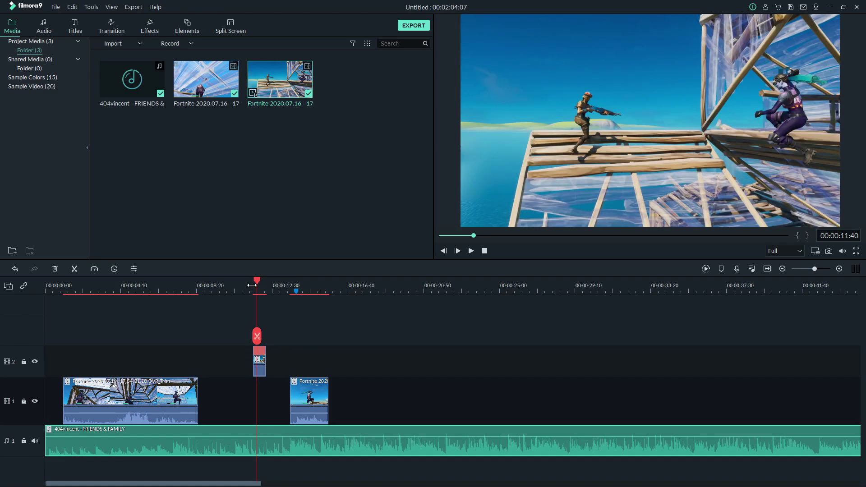
{"action": "left_click", "coordinate": [252, 285]}
{"action": "left_click_drag", "start_coordinate": [251, 280], "coordinate": [265, 282]}
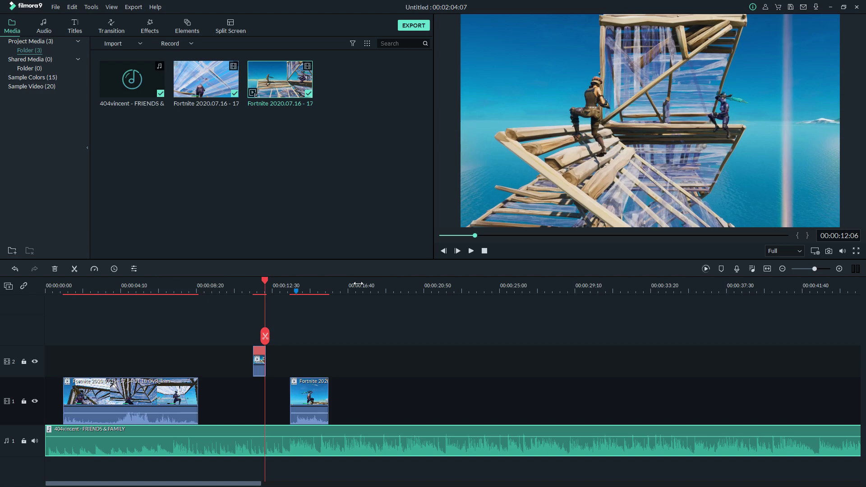
{"action": "left_click_drag", "start_coordinate": [360, 285], "coordinate": [714, 287]}
{"action": "left_click_drag", "start_coordinate": [299, 282], "coordinate": [528, 281]}
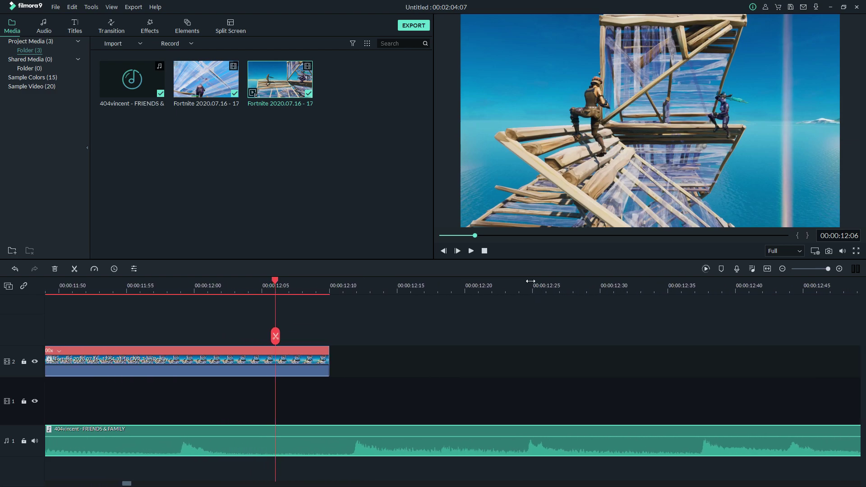
{"action": "mouse_move", "coordinate": [274, 280]}
{"action": "left_mouse_down"}
{"action": "mouse_move", "coordinate": [318, 285]}
{"action": "mouse_move", "coordinate": [288, 286]}
{"action": "left_mouse_up"}
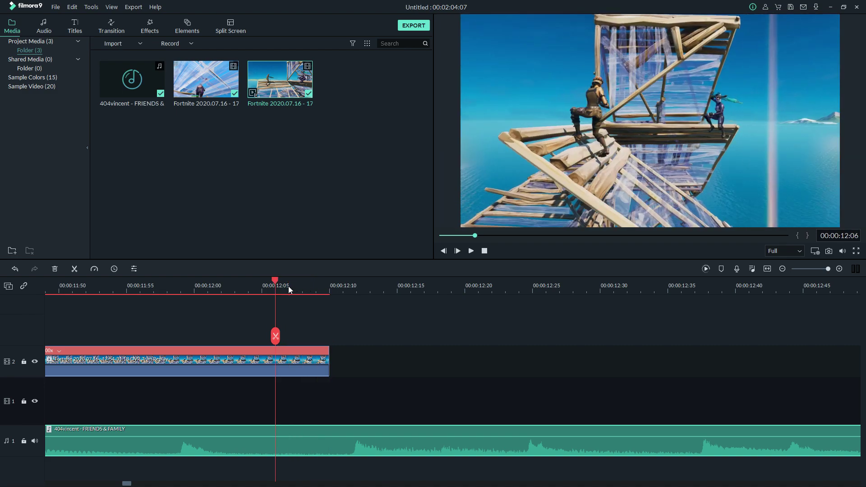
{"action": "right_click", "coordinate": [304, 369]}
{"action": "left_click", "coordinate": [324, 149]}
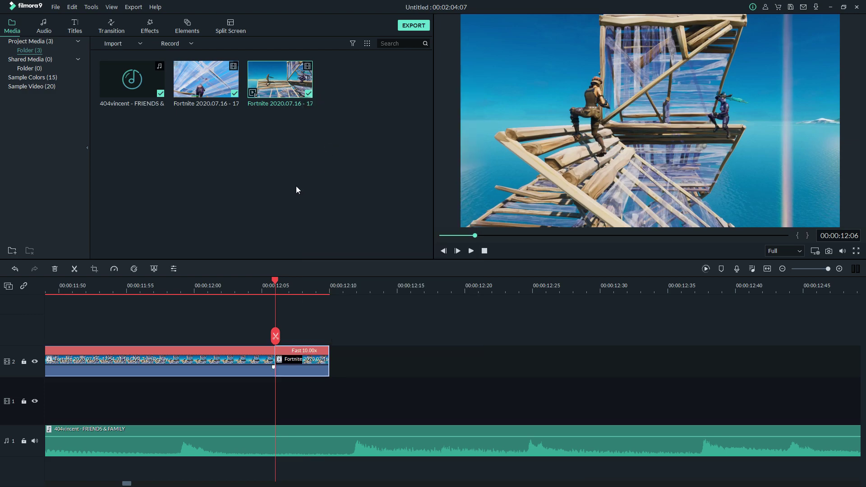
{"action": "left_click", "coordinate": [114, 269]}
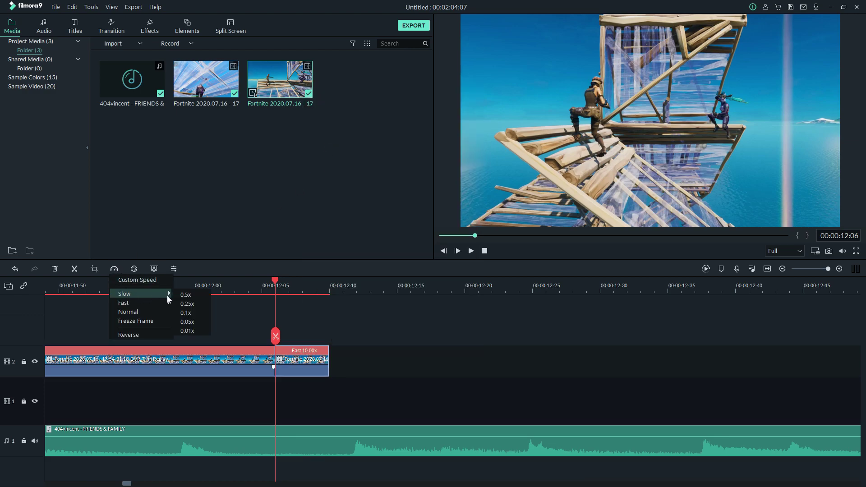
{"action": "left_click", "coordinate": [188, 291]}
Step: Move both replay segments onto video track 1 directly before the second gameplay part, and slide the first gameplay part up against them
{"action": "scroll", "coordinate": [319, 293], "scroll_direction": "down", "scroll_amount": 5}
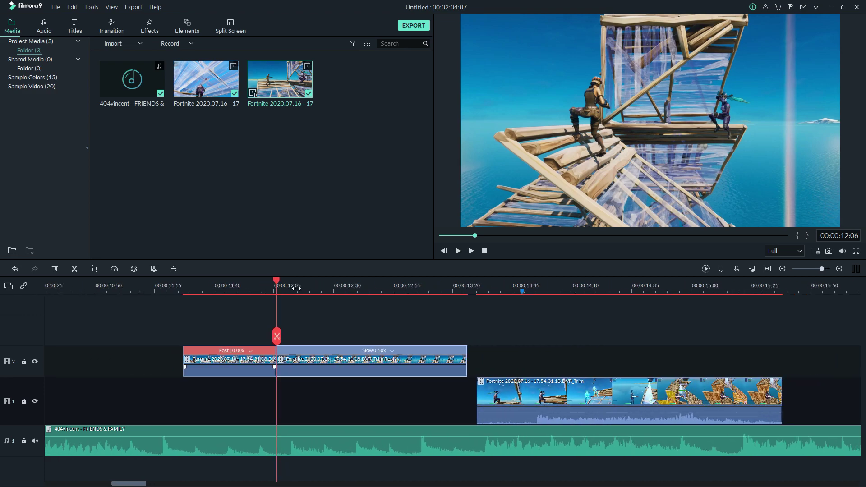
{"action": "scroll", "coordinate": [277, 293], "scroll_direction": "down", "scroll_amount": 1}
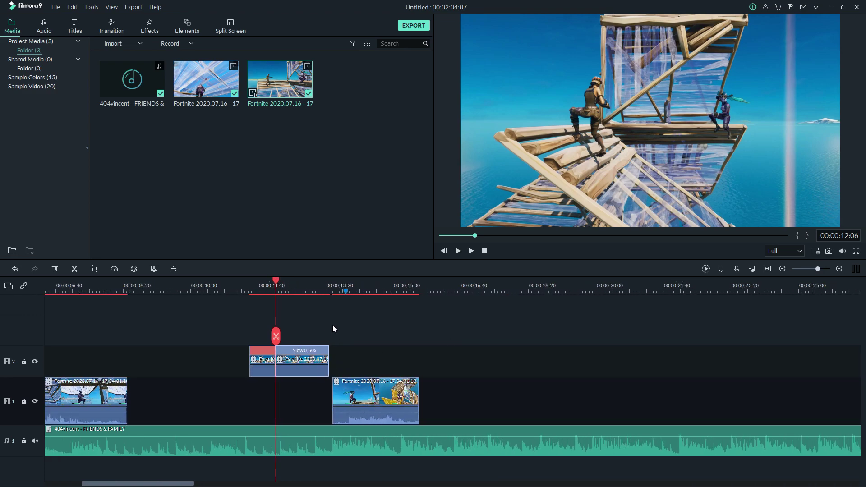
{"action": "left_click_drag", "start_coordinate": [294, 359], "coordinate": [291, 380]}
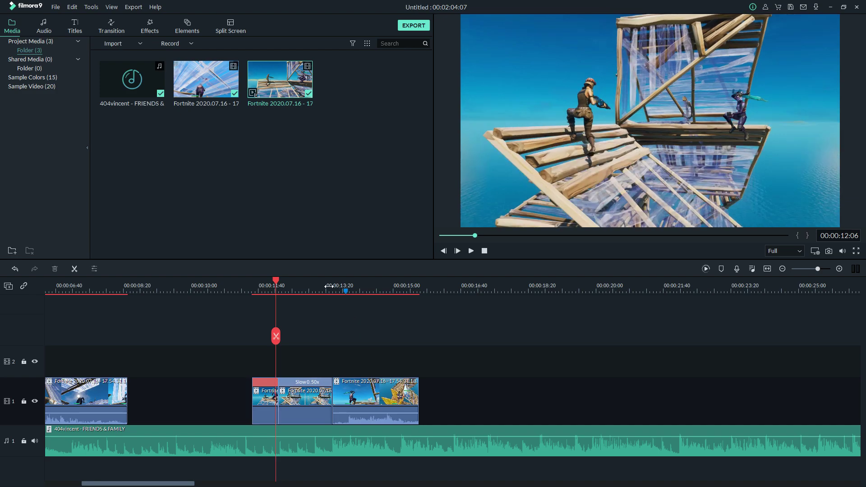
{"action": "left_click", "coordinate": [329, 286]}
{"action": "left_click", "coordinate": [214, 285]}
{"action": "left_click_drag", "start_coordinate": [99, 403], "coordinate": [221, 409]}
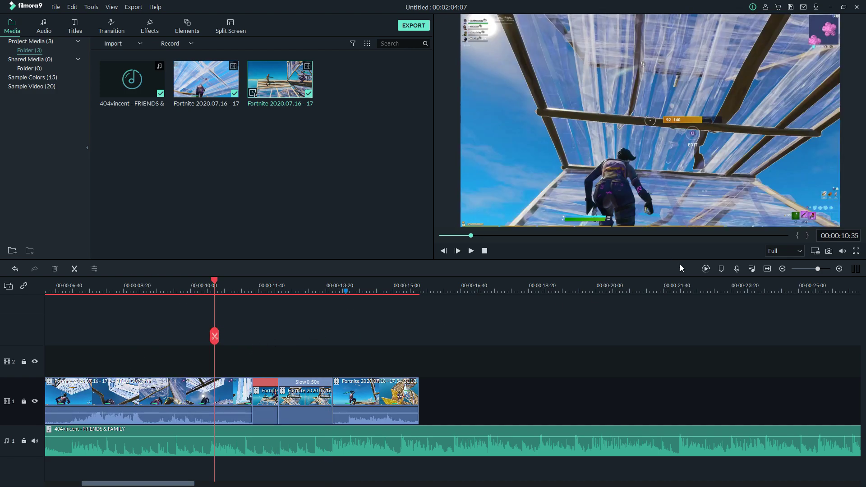
Step: Render the timeline preview and play back the cut from the first gameplay part through the replay segments
{"action": "left_click", "coordinate": [704, 271]}
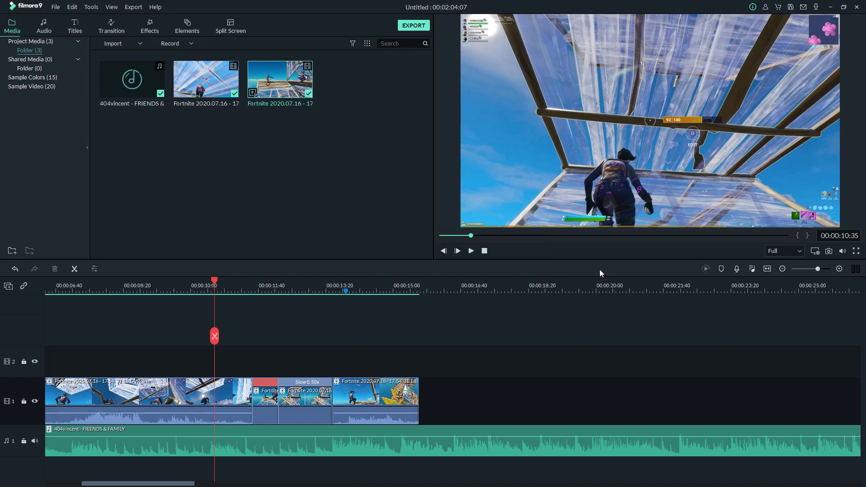
{"action": "left_click_drag", "start_coordinate": [495, 284], "coordinate": [119, 277]}
{"action": "left_click", "coordinate": [95, 282]}
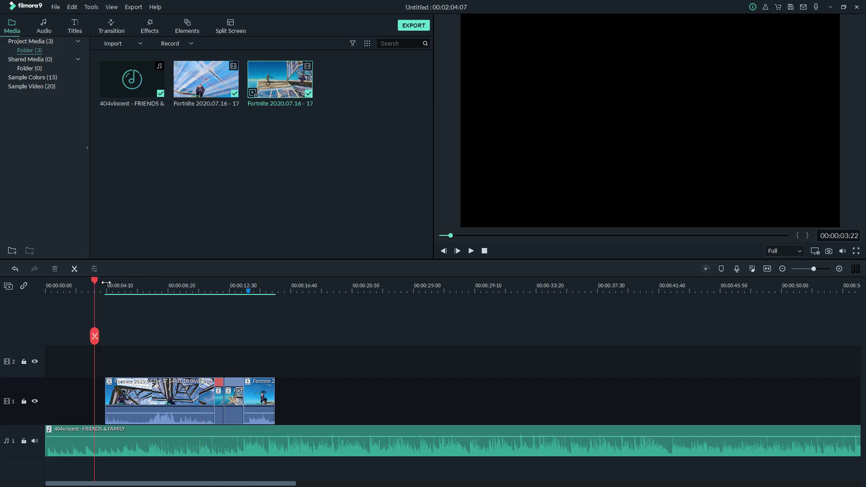
{"action": "left_click", "coordinate": [108, 282]}
{"action": "left_click", "coordinate": [191, 284]}
{"action": "key", "text": "space"}
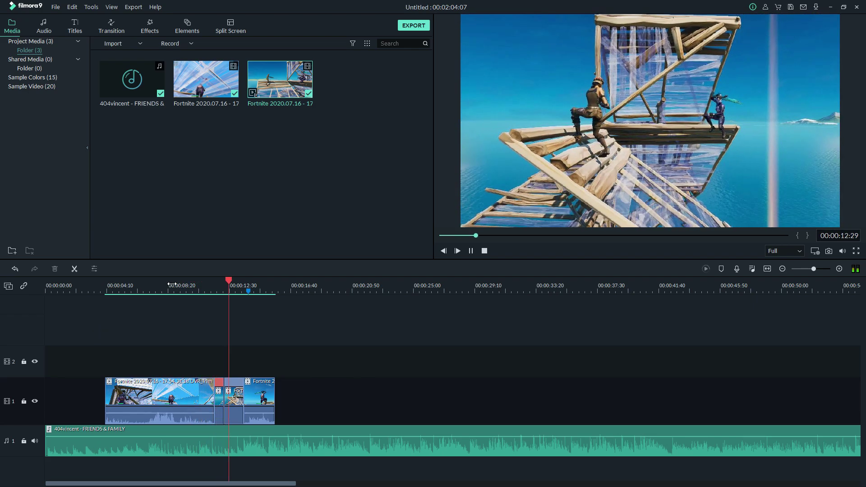
{"action": "key", "text": "space"}
{"action": "left_click_drag", "start_coordinate": [236, 278], "coordinate": [204, 279]}
{"action": "key", "text": "space"}
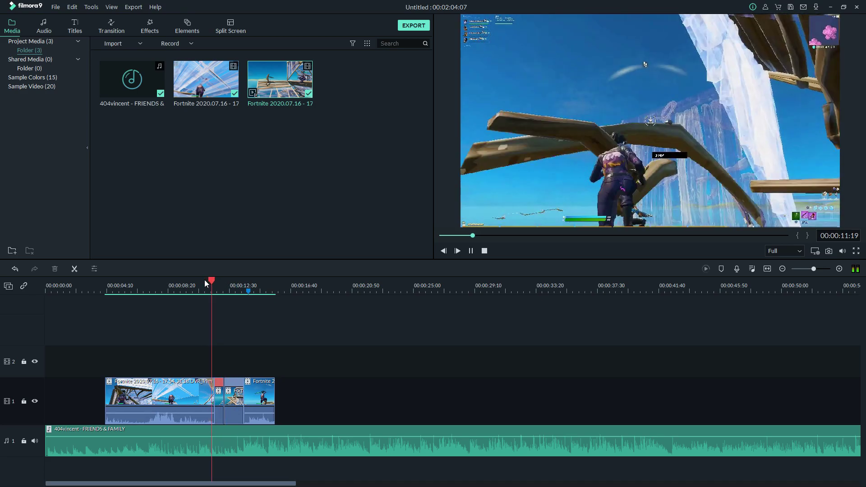
{"action": "key", "text": "space"}
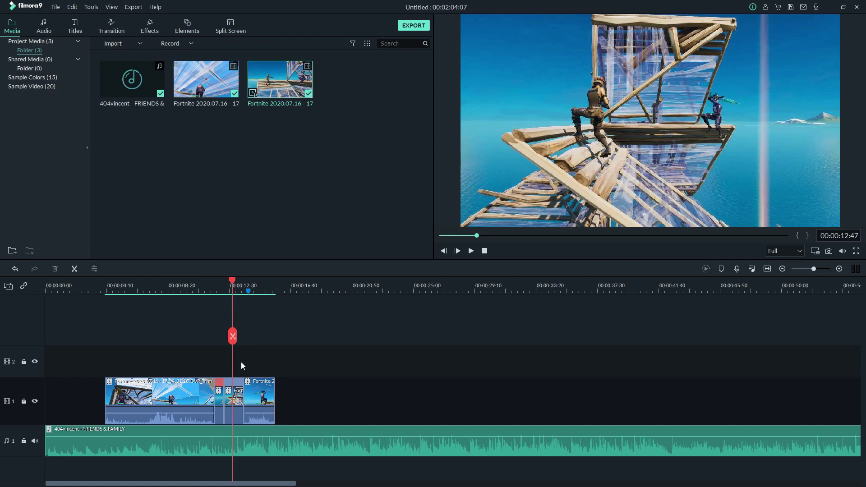
Step: Split the slow-motion replay segment at 00:00:12:47 and remove its second part, closing the gap
{"action": "right_click", "coordinate": [238, 400]}
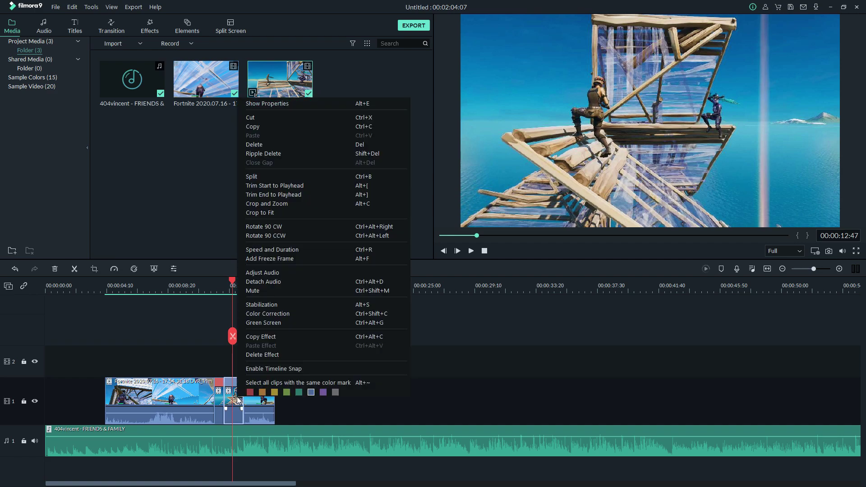
{"action": "left_click", "coordinate": [255, 178]}
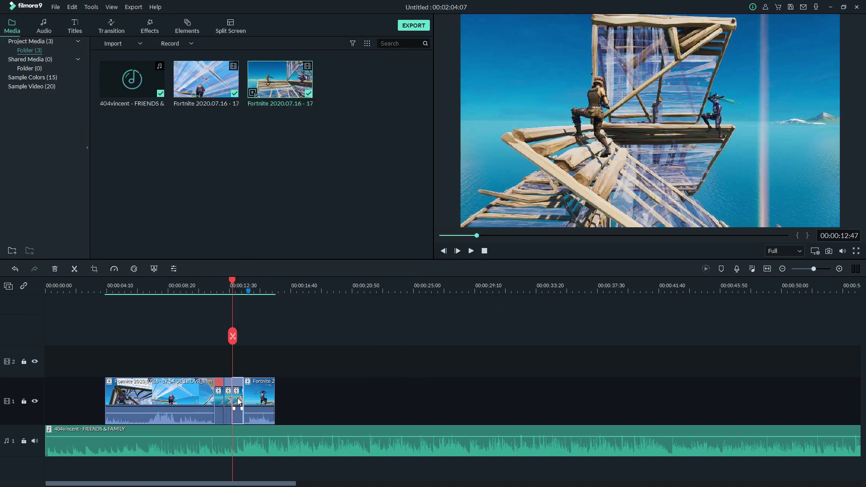
{"action": "right_click", "coordinate": [238, 400]}
{"action": "left_click", "coordinate": [260, 146]}
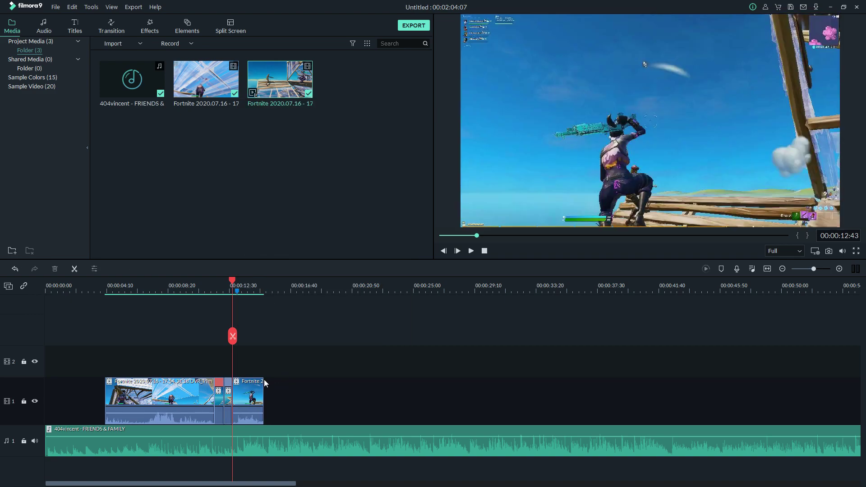
Step: Move the second gameplay part later and place a copy of the 10x replay segment directly after the slow segment
{"action": "left_click", "coordinate": [217, 397]}
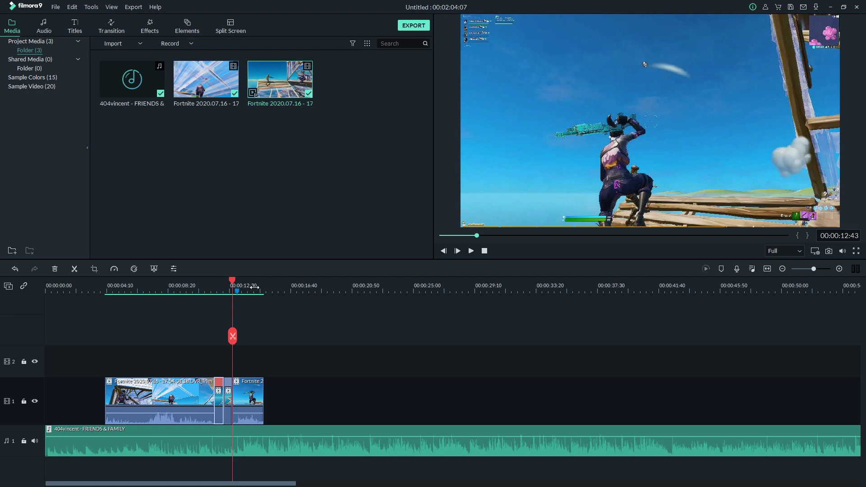
{"action": "scroll", "coordinate": [224, 373], "scroll_direction": "up", "scroll_amount": 5}
{"action": "left_click", "coordinate": [82, 284]}
{"action": "left_click_drag", "start_coordinate": [147, 484], "coordinate": [141, 484]}
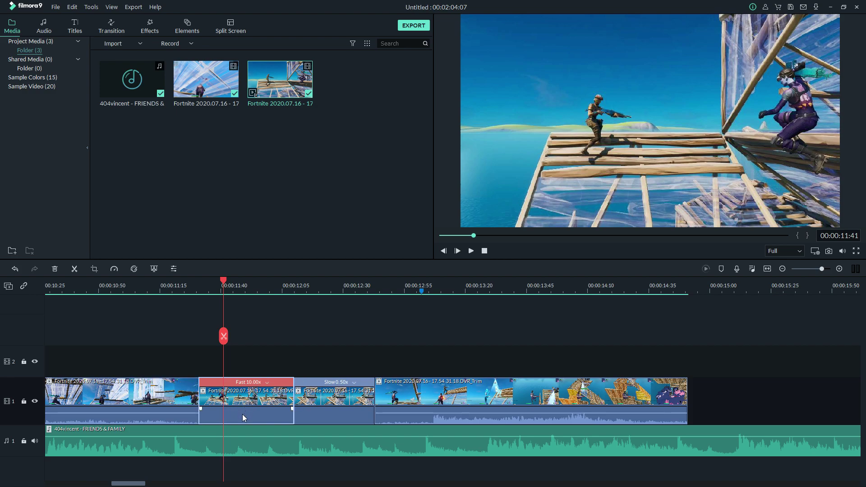
{"action": "left_click_drag", "start_coordinate": [449, 397], "coordinate": [703, 397]}
{"action": "left_click", "coordinate": [405, 350]}
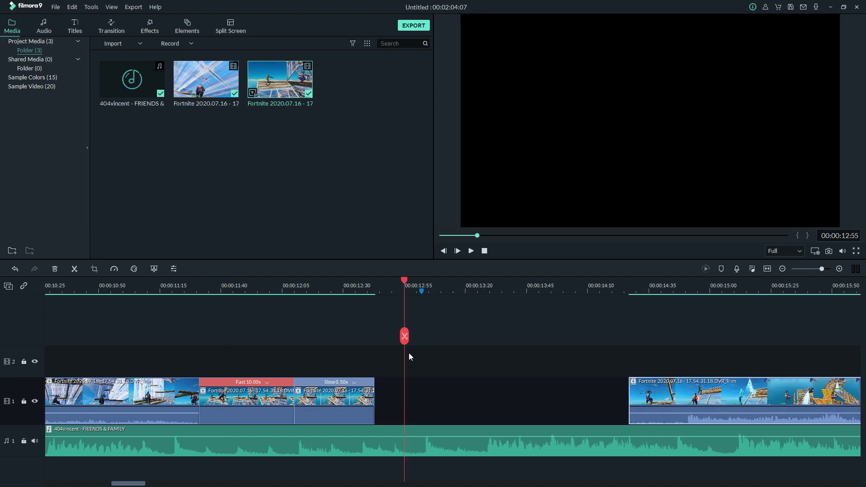
{"action": "key", "text": "ctrl+v"}
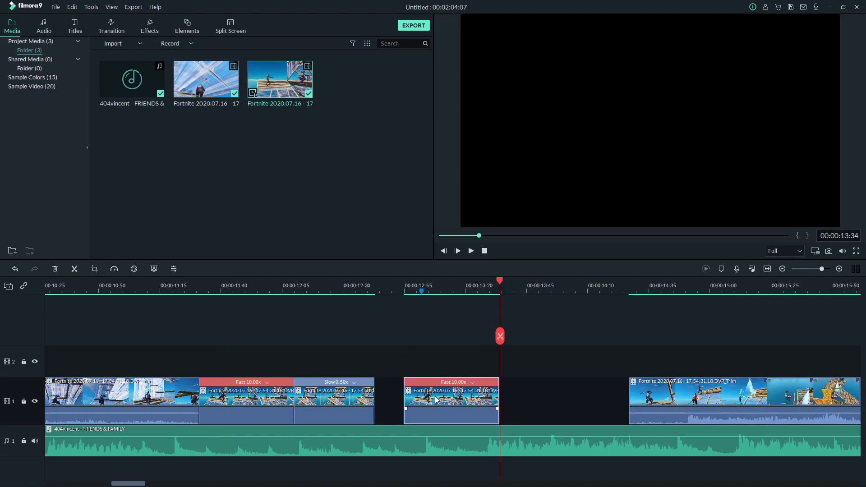
{"action": "left_click_drag", "start_coordinate": [436, 398], "coordinate": [405, 396]}
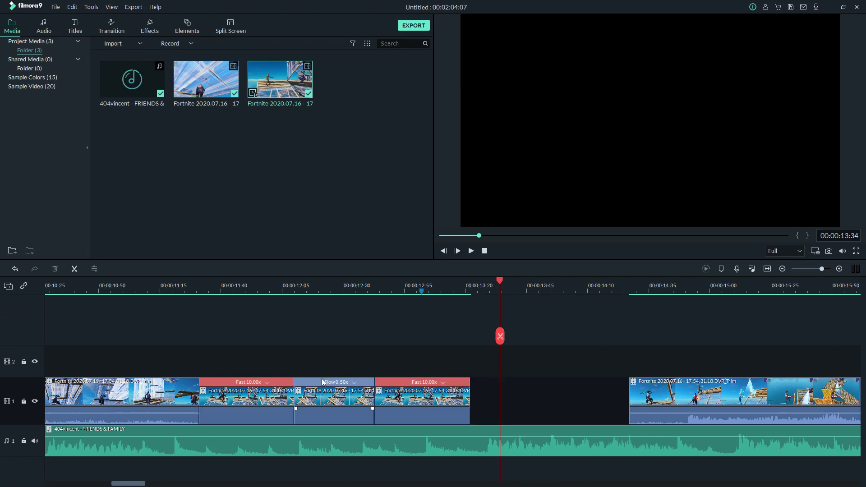
Step: Turn on Reverse Speed for the copied 10x replay segment
{"action": "left_click_drag", "start_coordinate": [408, 401], "coordinate": [405, 403]}
{"action": "right_click", "coordinate": [405, 403]}
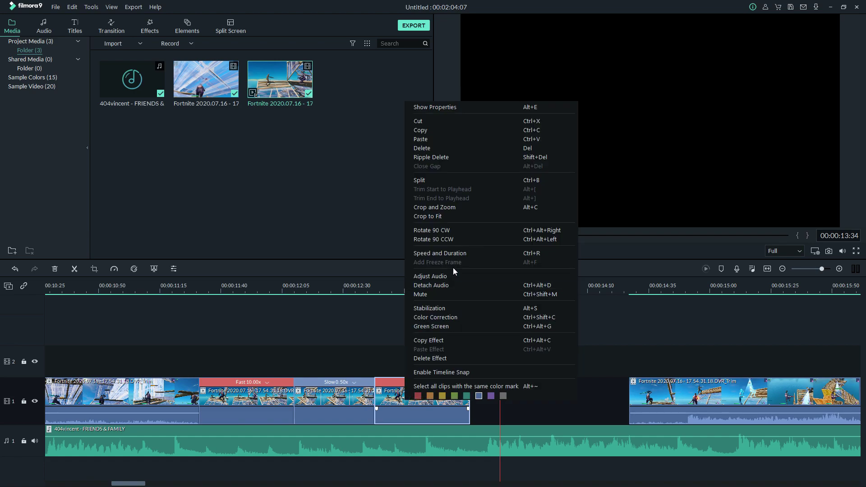
{"action": "left_click", "coordinate": [448, 256]}
{"action": "left_click", "coordinate": [398, 229]}
{"action": "left_click", "coordinate": [462, 277]}
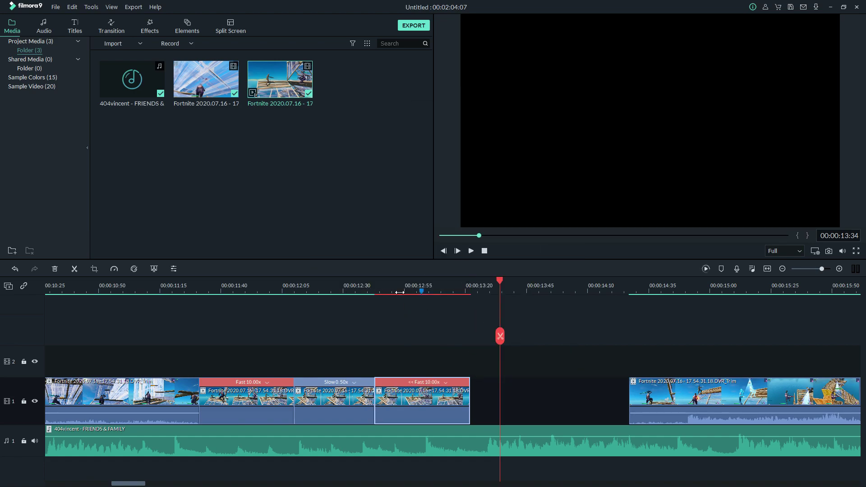
Step: Slide the second gameplay part back against the end of the reversed replay segment
{"action": "scroll", "coordinate": [473, 285], "scroll_direction": "down", "scroll_amount": 2}
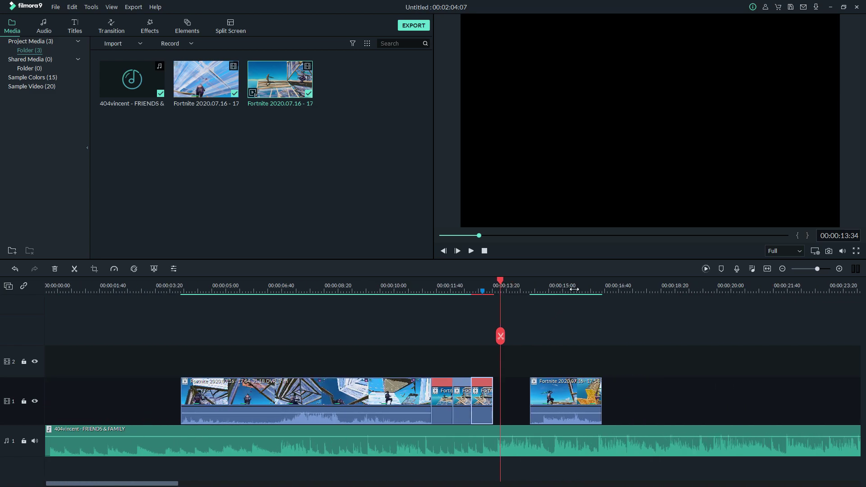
{"action": "scroll", "coordinate": [573, 289], "scroll_direction": "up", "scroll_amount": 3}
{"action": "left_click", "coordinate": [508, 396]}
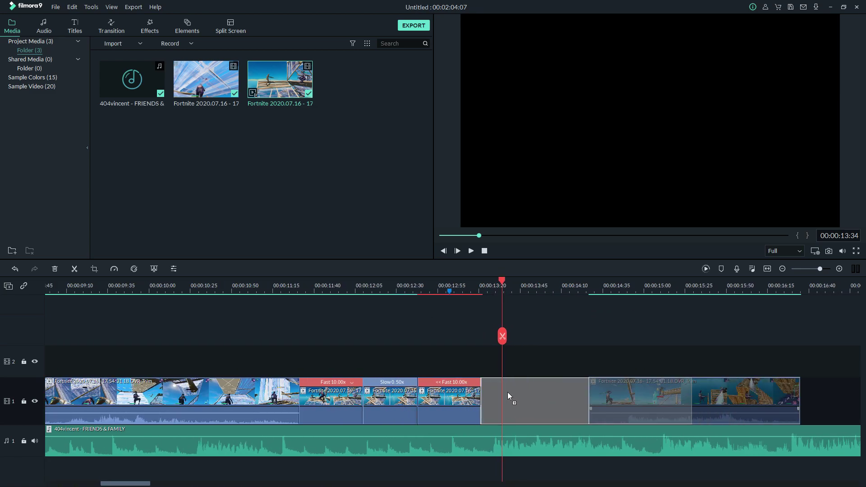
{"action": "key", "text": "Delete"}
{"action": "scroll", "coordinate": [518, 281], "scroll_direction": "down", "scroll_amount": 1}
{"action": "scroll", "coordinate": [518, 281], "scroll_direction": "down", "scroll_amount": 2}
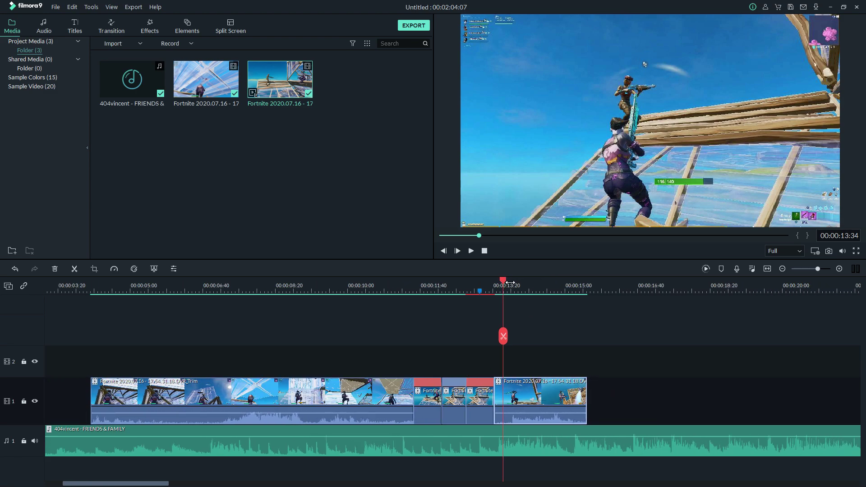
Step: Render the preview again and replay the sequence with the reversed segment several times against the song
{"action": "left_click", "coordinate": [706, 269]}
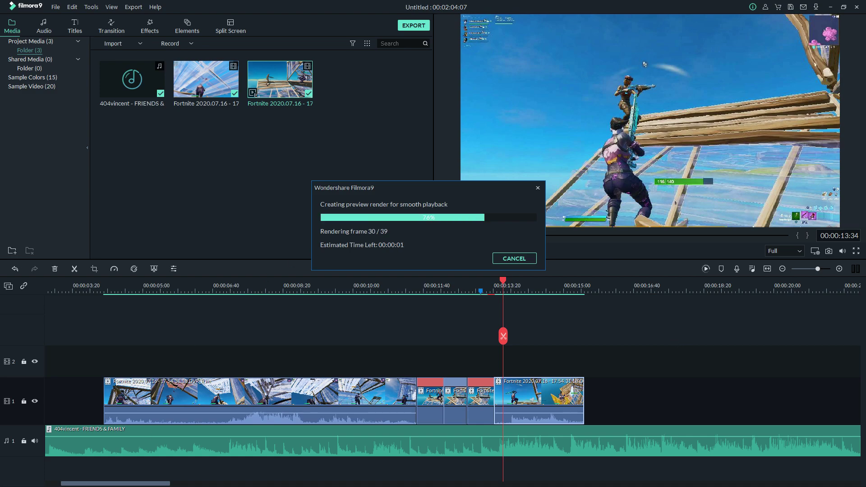
{"action": "left_click", "coordinate": [410, 290]}
{"action": "left_click", "coordinate": [366, 291]}
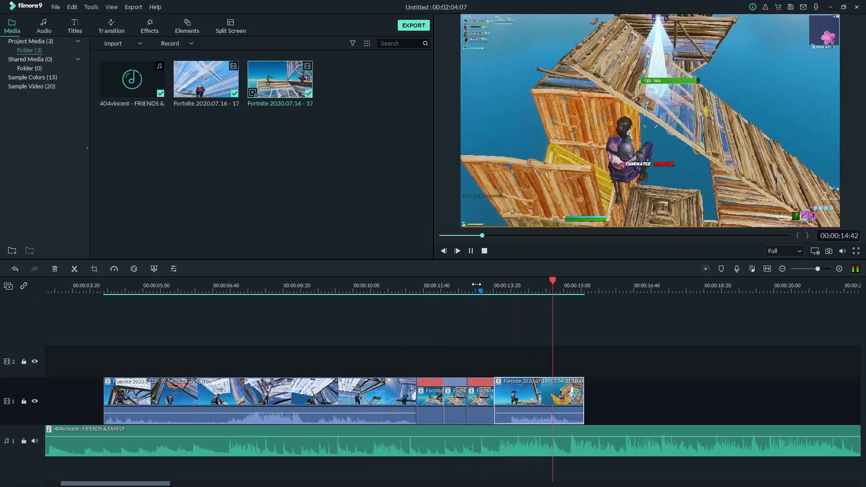
{"action": "left_click", "coordinate": [401, 283]}
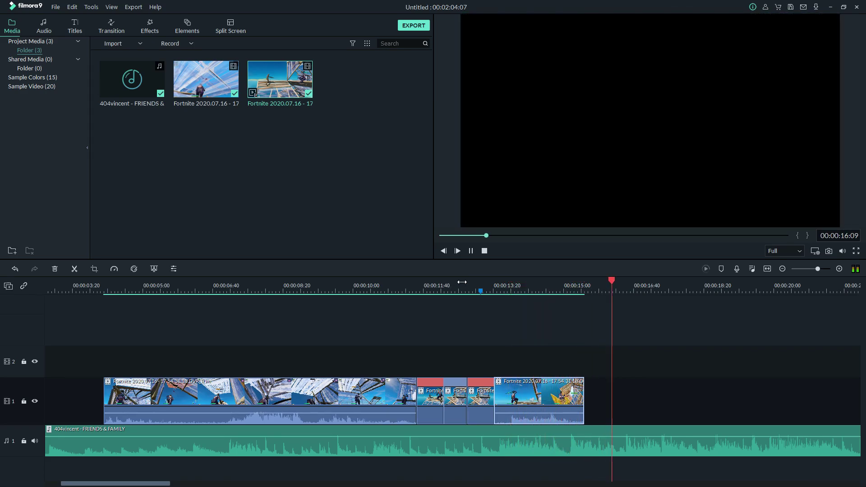
{"action": "left_click", "coordinate": [388, 291]}
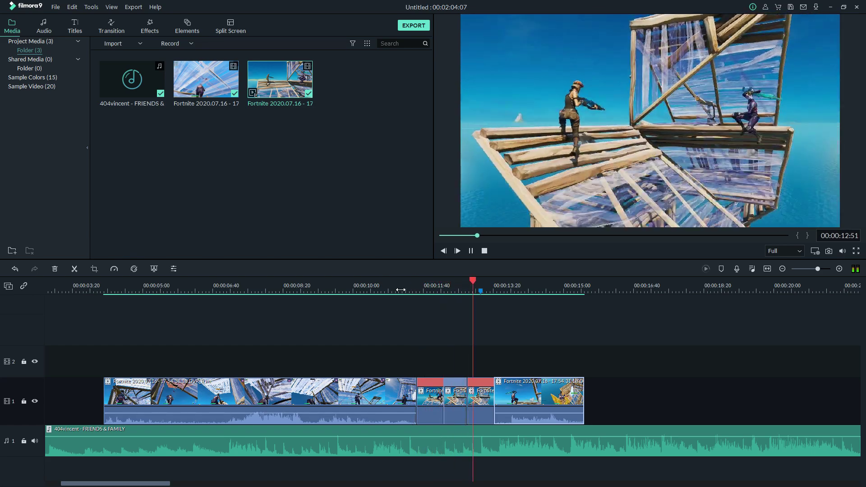
{"action": "left_click", "coordinate": [471, 251]}
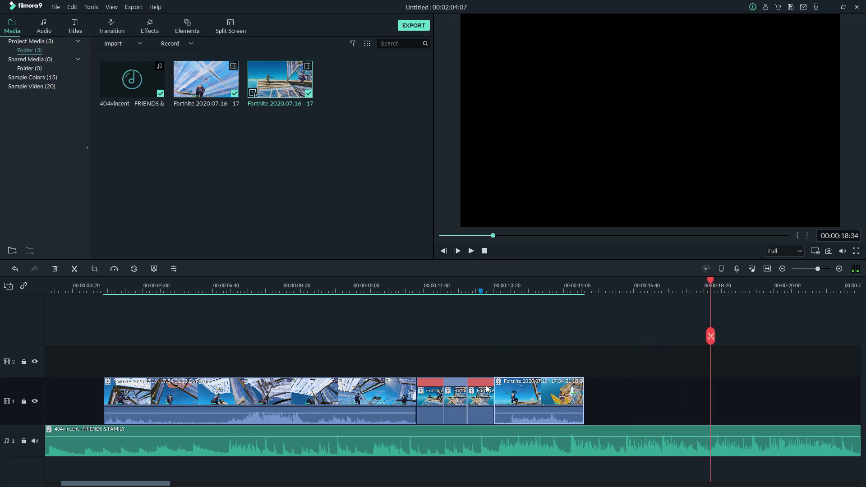
Step: Set the reversed replay segment's custom speed to 15, keeping Reverse Speed and Ripple Edit on
{"action": "left_click", "coordinate": [470, 288]}
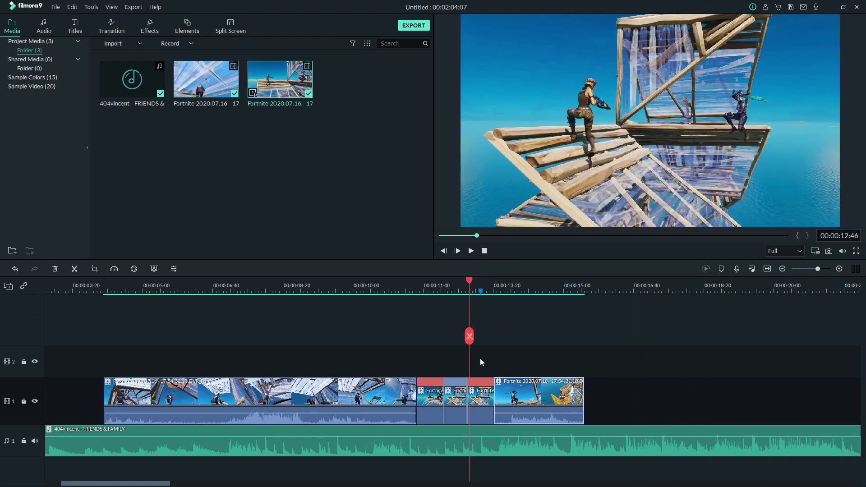
{"action": "left_click", "coordinate": [478, 384]}
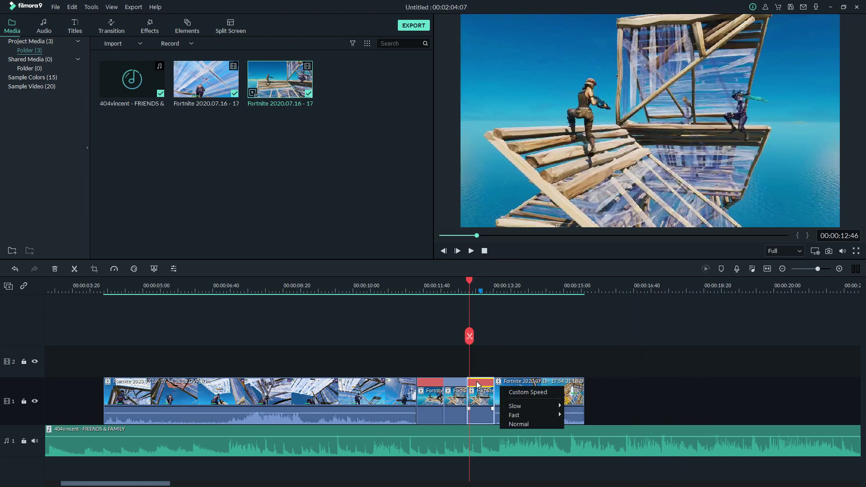
{"action": "left_click", "coordinate": [532, 394]}
{"action": "double_click", "coordinate": [502, 196]}
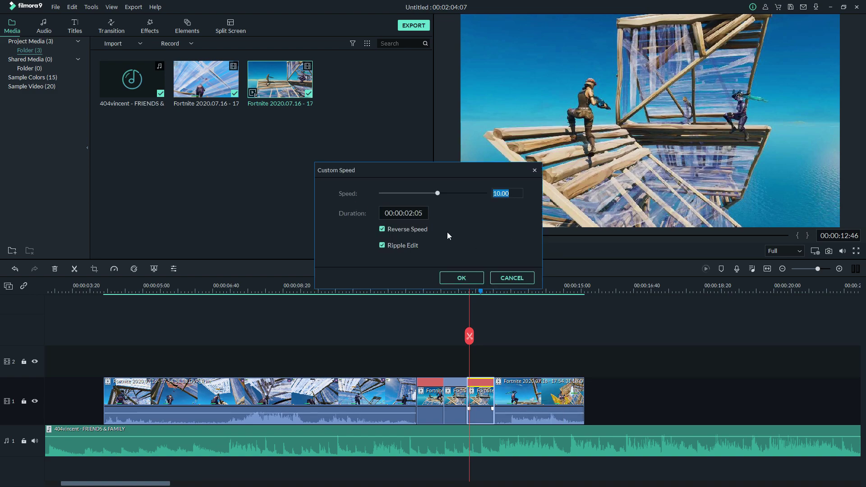
{"action": "type", "text": "15"}
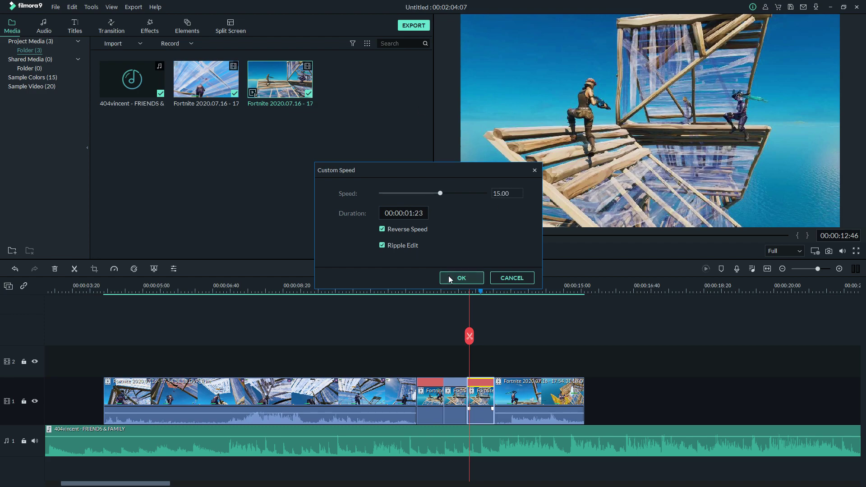
{"action": "left_click", "coordinate": [465, 278]}
Step: Render and play the faster replay transition, and scrub to the beat at 00:00:13:55 in the second gameplay part
{"action": "left_click", "coordinate": [705, 271]}
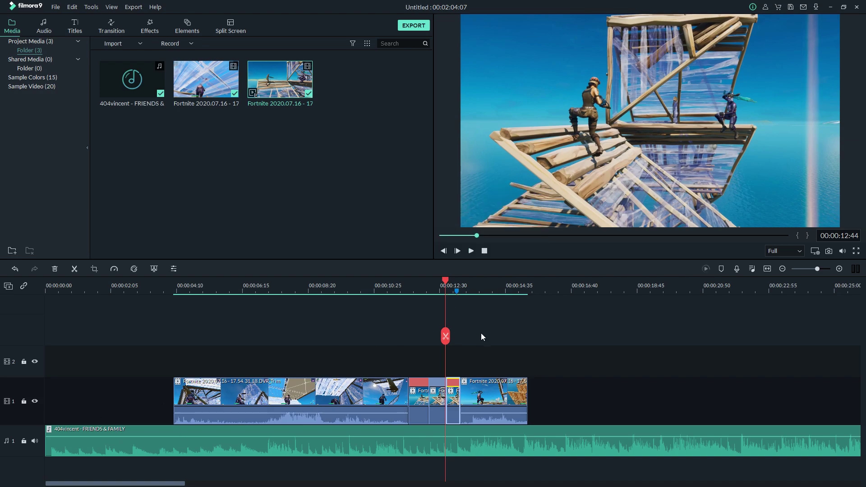
{"action": "left_click", "coordinate": [389, 280]}
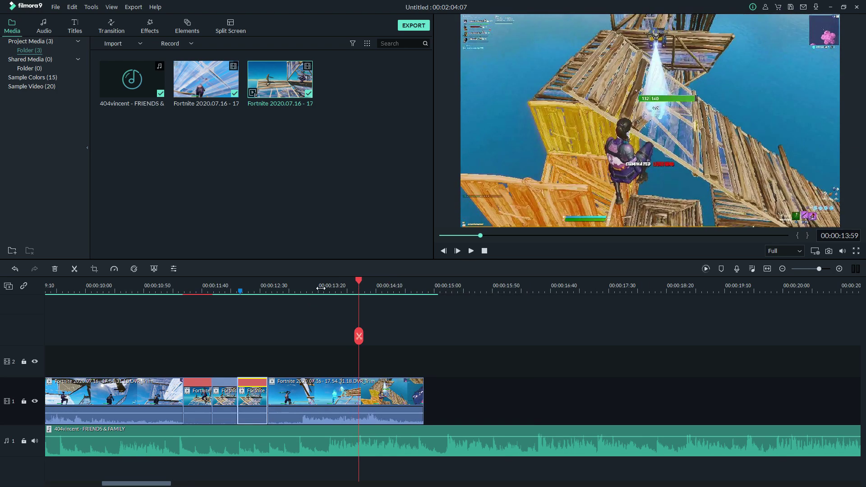
{"action": "left_click", "coordinate": [343, 285]}
{"action": "left_click", "coordinate": [363, 285]}
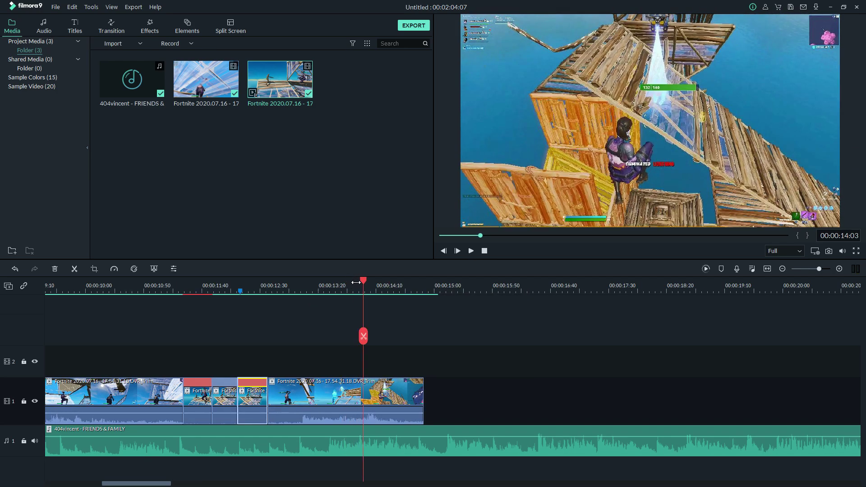
{"action": "left_click", "coordinate": [359, 285]}
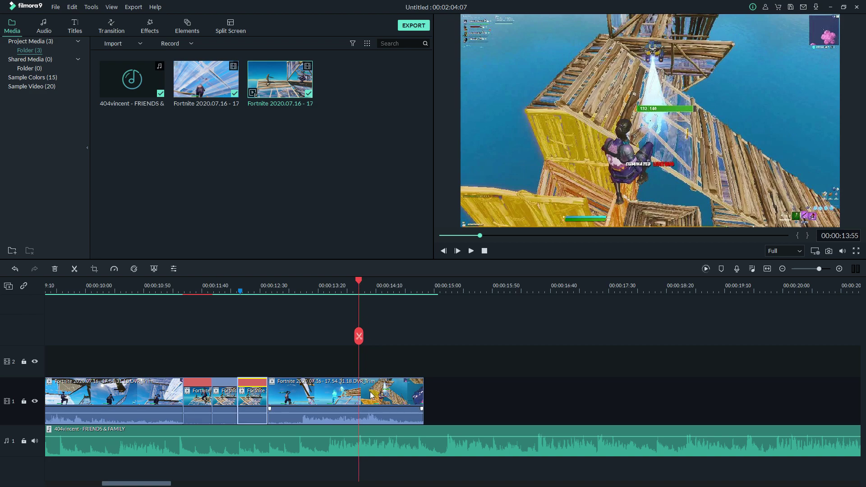
Step: Move the second gameplay part to start at about 00:00:13:24, and slide the first part and replay segments up against it
{"action": "left_click_drag", "start_coordinate": [381, 395], "coordinate": [415, 392]}
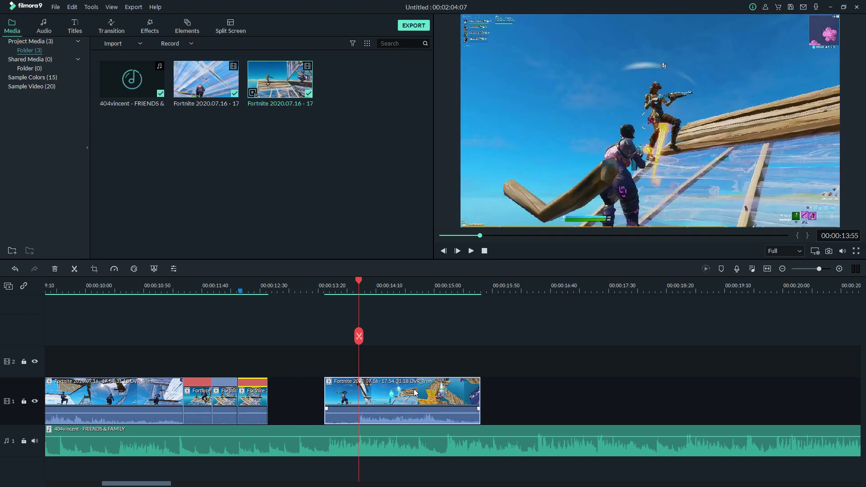
{"action": "left_click_drag", "start_coordinate": [291, 394], "coordinate": [187, 396]}
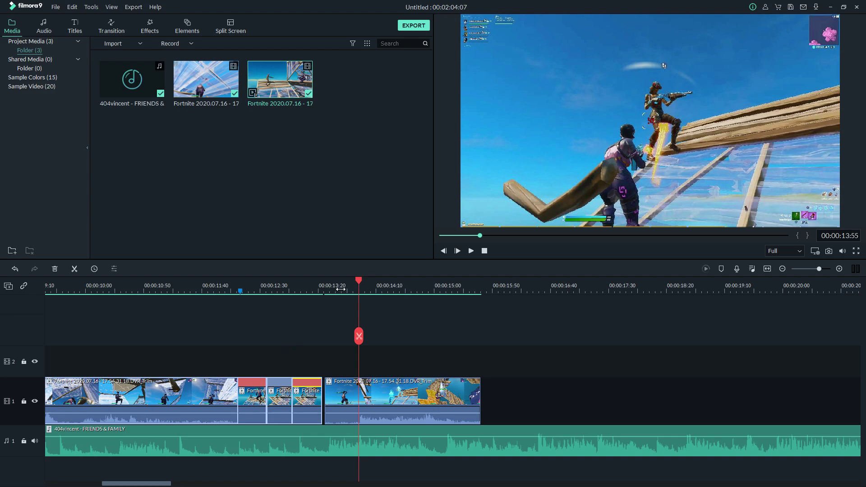
{"action": "left_click_drag", "start_coordinate": [337, 289], "coordinate": [368, 289]}
{"action": "left_click_drag", "start_coordinate": [164, 394], "coordinate": [169, 397]}
{"action": "left_click", "coordinate": [168, 397]}
Step: Play back the realigned sequence from the end of the first gameplay part to check its sync with the song
{"action": "left_click_drag", "start_coordinate": [560, 288], "coordinate": [351, 285]}
{"action": "left_click", "coordinate": [287, 287]}
{"action": "key", "text": "space"}
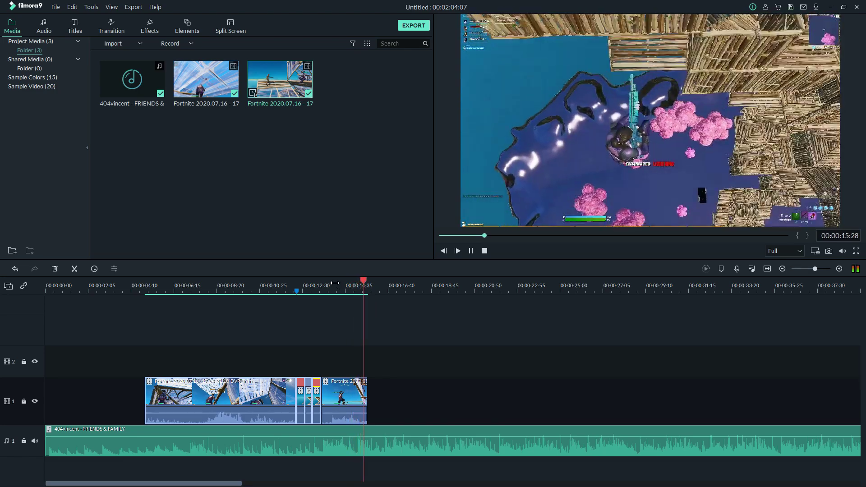
{"action": "left_click", "coordinate": [272, 325]}
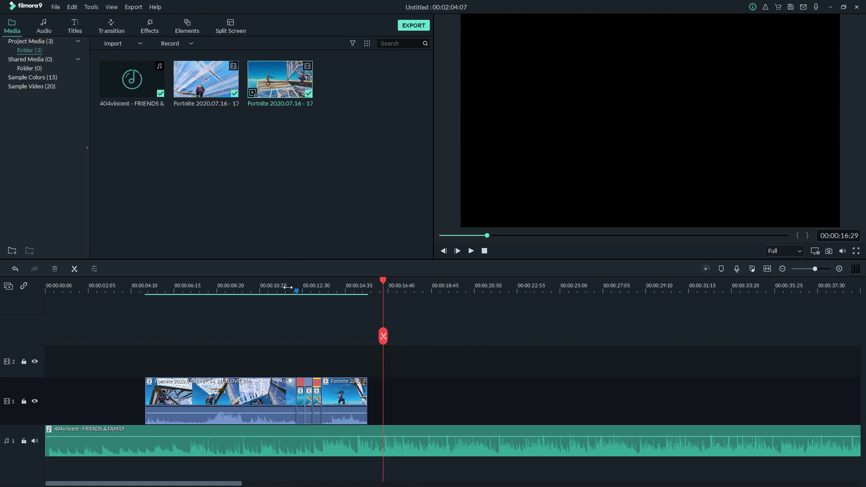
Step: Add the Glow effect on the track above the gameplay clips, spanning from the first part's start to the second part's end
{"action": "left_click", "coordinate": [154, 28]}
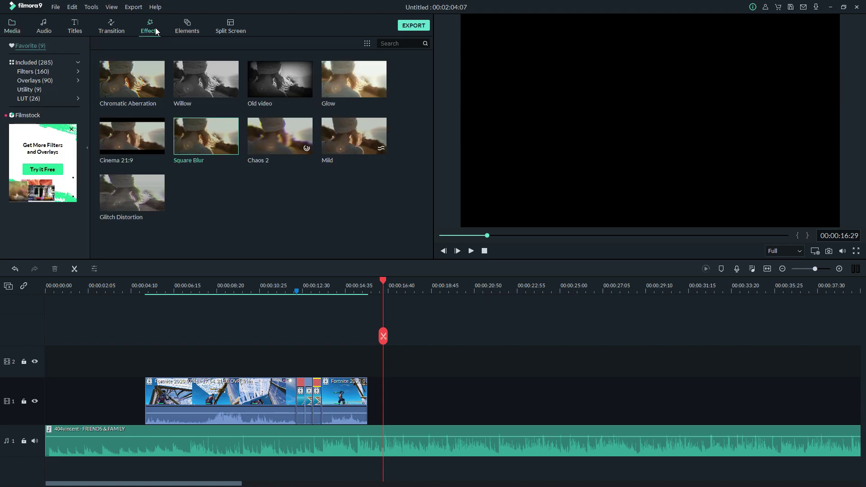
{"action": "left_click", "coordinate": [147, 74]}
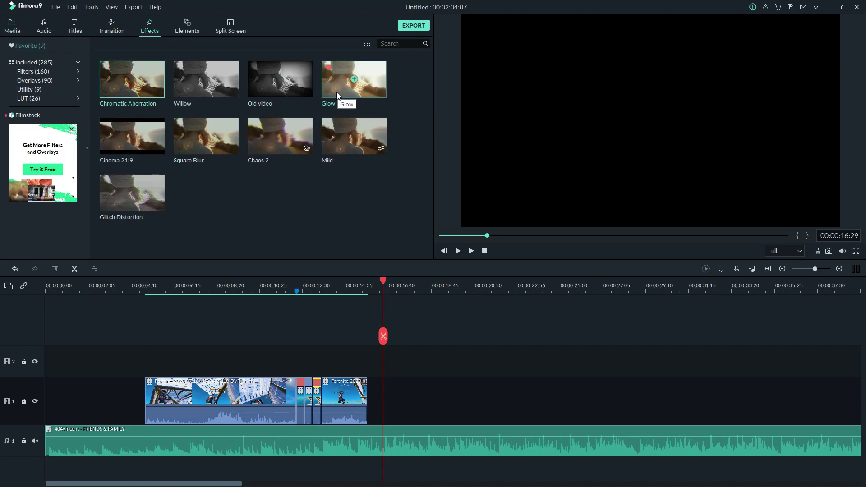
{"action": "left_click_drag", "start_coordinate": [337, 96], "coordinate": [145, 362]}
{"action": "left_click_drag", "start_coordinate": [249, 357], "coordinate": [367, 387]}
{"action": "left_click", "coordinate": [361, 287]}
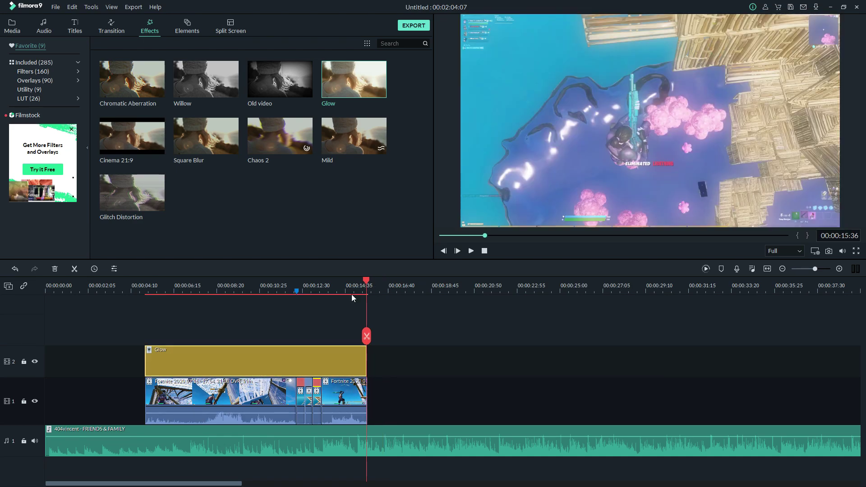
{"action": "scroll", "coordinate": [418, 293], "scroll_direction": "up", "scroll_amount": 3}
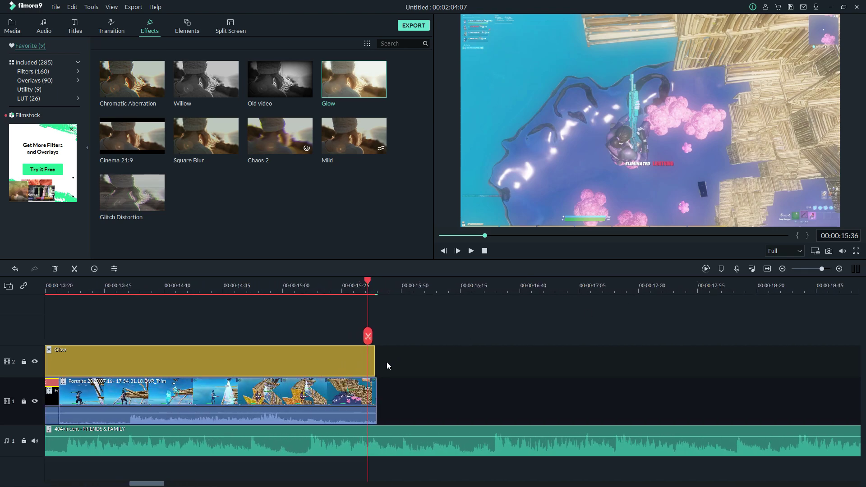
{"action": "left_click_drag", "start_coordinate": [376, 362], "coordinate": [375, 362]}
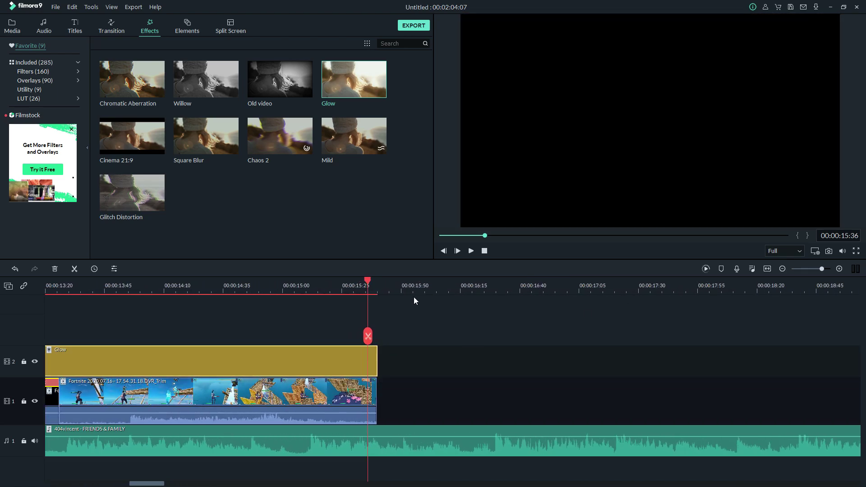
Step: Set the Glow effect's Radius to 0, keeping Alpha at 100
{"action": "scroll", "coordinate": [333, 289], "scroll_direction": "down", "scroll_amount": 5}
{"action": "left_click", "coordinate": [222, 290]}
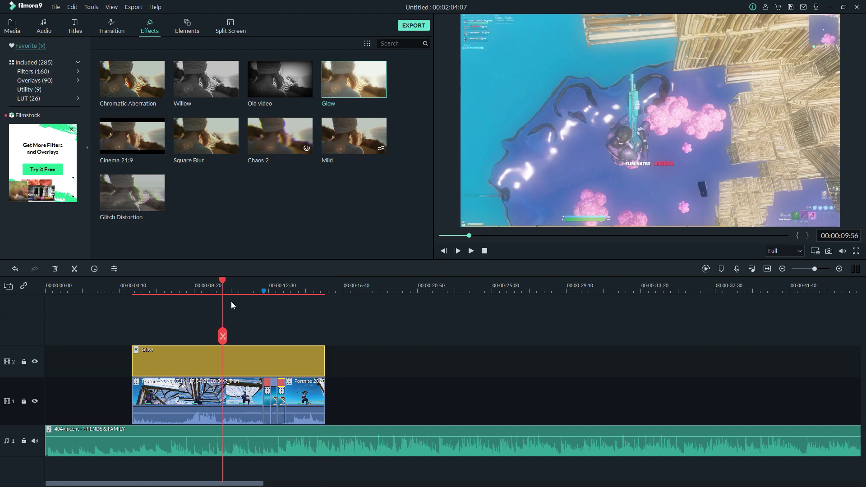
{"action": "double_click", "coordinate": [194, 362]}
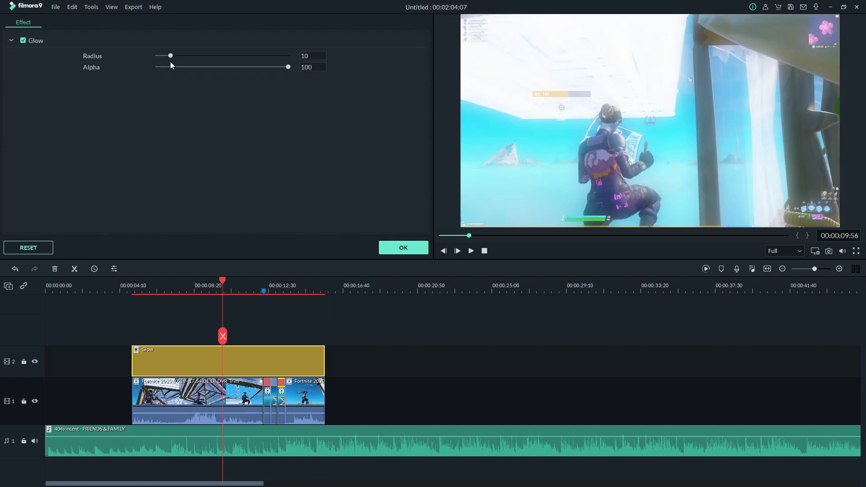
{"action": "left_click_drag", "start_coordinate": [171, 57], "coordinate": [89, 64]}
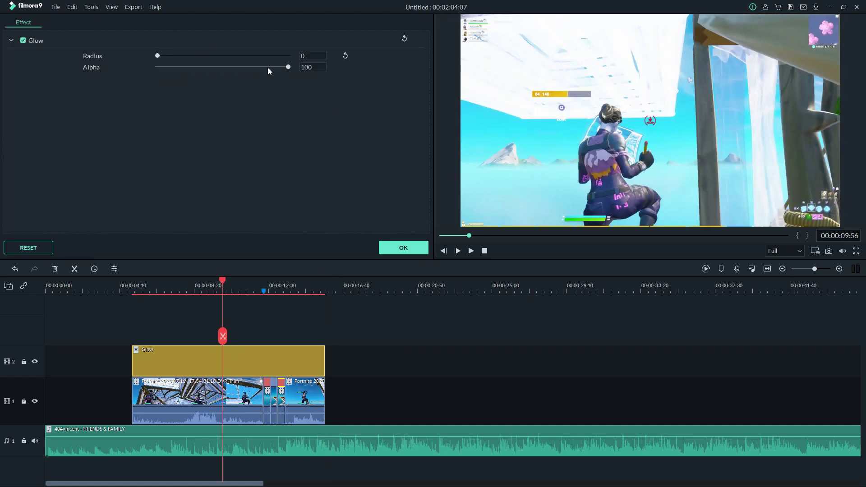
{"action": "left_click", "coordinate": [389, 251]}
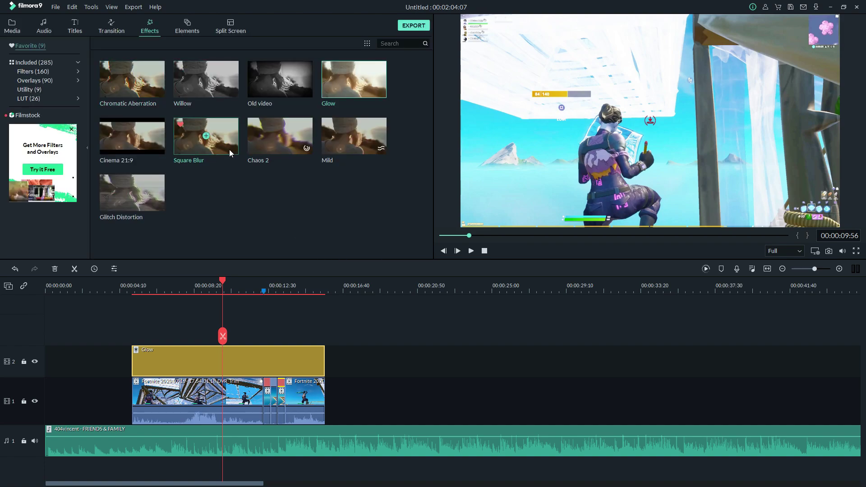
Step: Add the Cinema 21:9 effect on a third track, aligned to start and end with the replay segments
{"action": "left_click", "coordinate": [250, 284]}
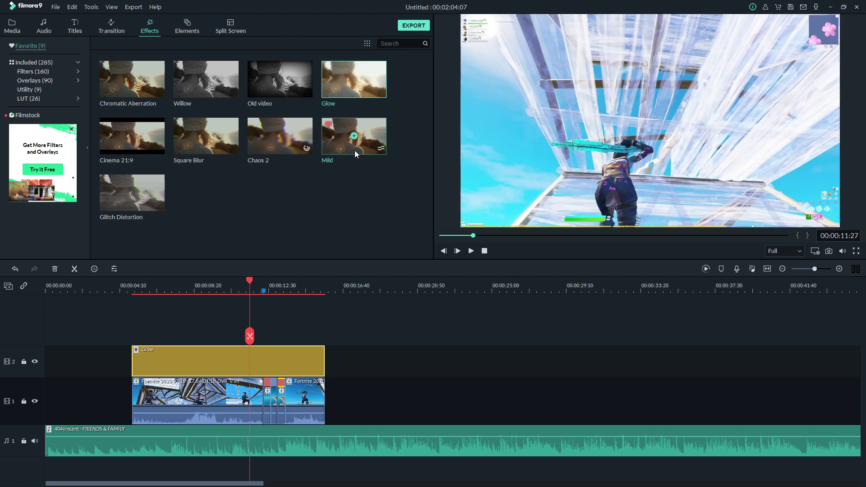
{"action": "left_click_drag", "start_coordinate": [148, 151], "coordinate": [262, 328]}
{"action": "left_click", "coordinate": [264, 288]}
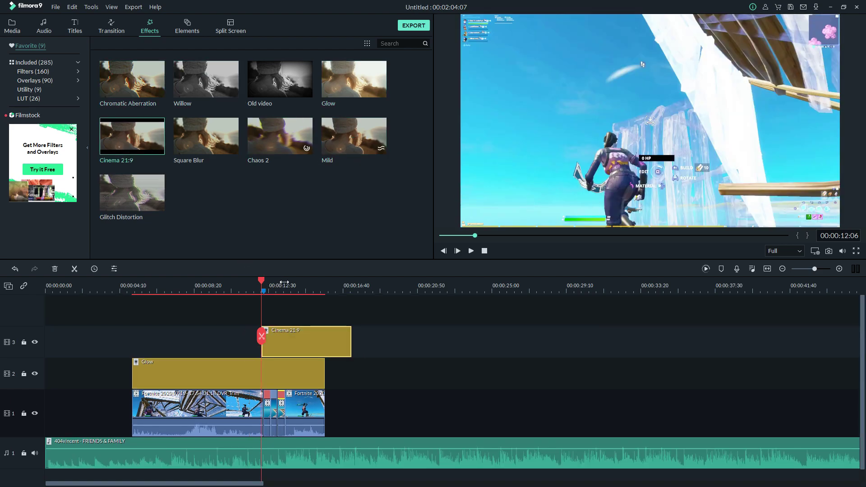
{"action": "scroll", "coordinate": [296, 348], "scroll_direction": "up", "scroll_amount": 5}
{"action": "left_click_drag", "start_coordinate": [296, 347], "coordinate": [308, 348]}
{"action": "scroll", "coordinate": [428, 325], "scroll_direction": "down", "scroll_amount": 1}
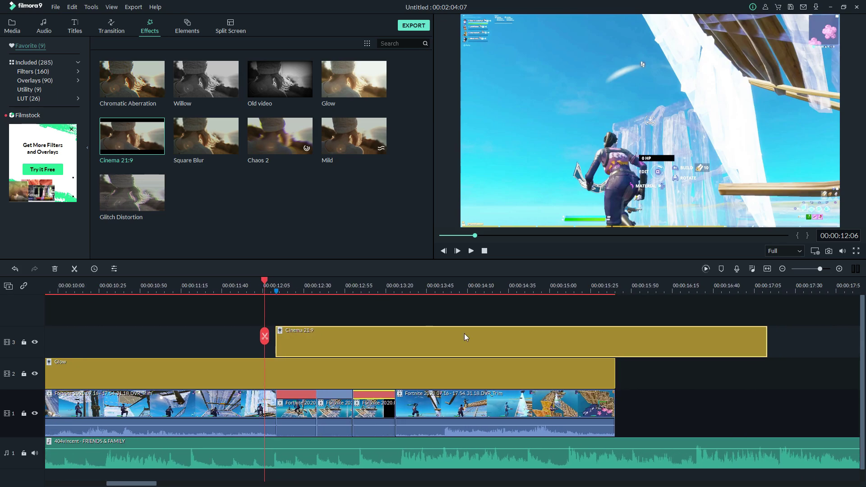
{"action": "left_click_drag", "start_coordinate": [766, 339], "coordinate": [395, 390]}
Step: Set the Cinema 21:9 effect's Border Height to -0.53, keeping Alpha at 1.00
{"action": "left_click", "coordinate": [323, 285]}
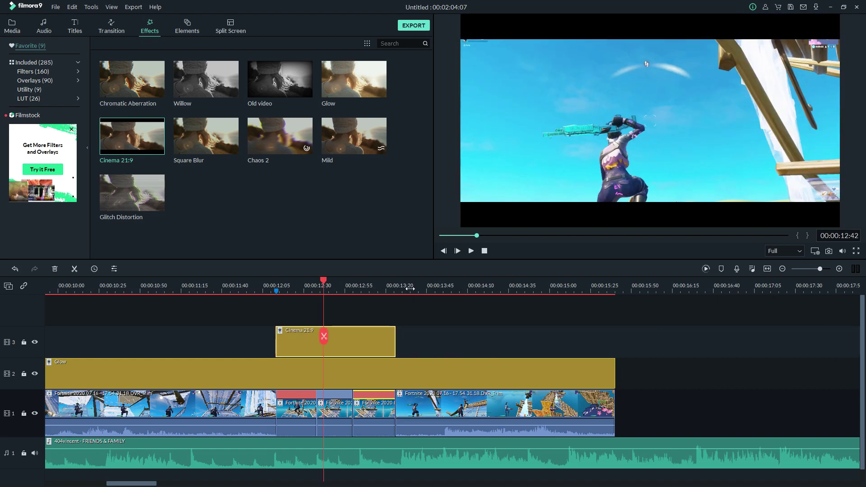
{"action": "double_click", "coordinate": [350, 340]}
{"action": "left_click_drag", "start_coordinate": [223, 58], "coordinate": [186, 58]}
{"action": "left_click", "coordinate": [303, 285]}
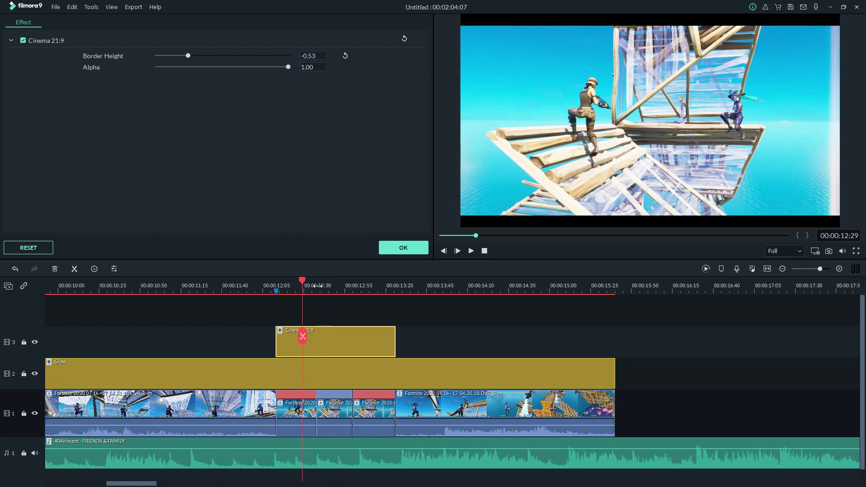
{"action": "left_click", "coordinate": [403, 248]}
Step: Render the preview and play the sequence from shortly before the replay to check the Glow and Cinema 21:9 effects
{"action": "left_click_drag", "start_coordinate": [475, 288], "coordinate": [424, 293]}
{"action": "scroll", "coordinate": [437, 320], "scroll_direction": "down", "scroll_amount": 1}
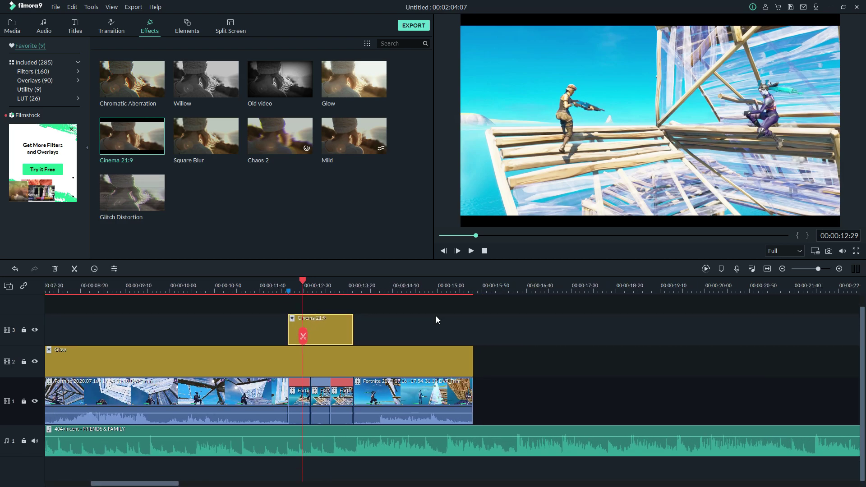
{"action": "left_click", "coordinate": [254, 280]}
{"action": "left_click", "coordinate": [706, 269]}
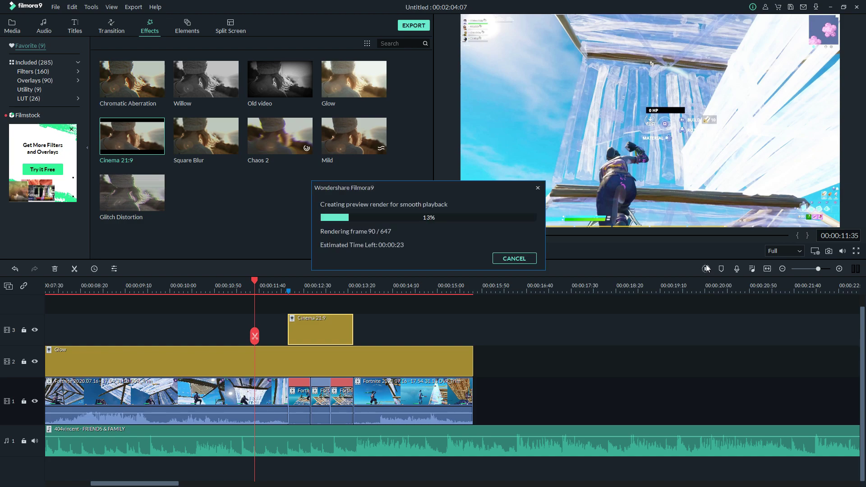
{"action": "left_click", "coordinate": [251, 283]}
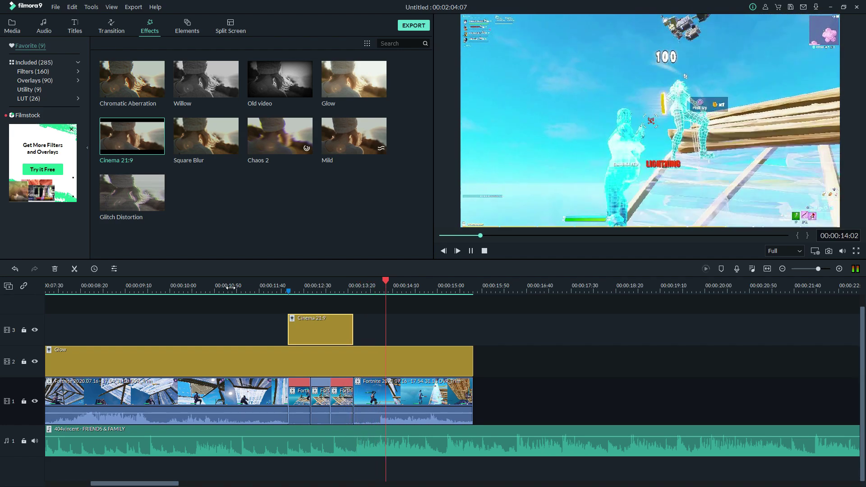
{"action": "key", "text": "space"}
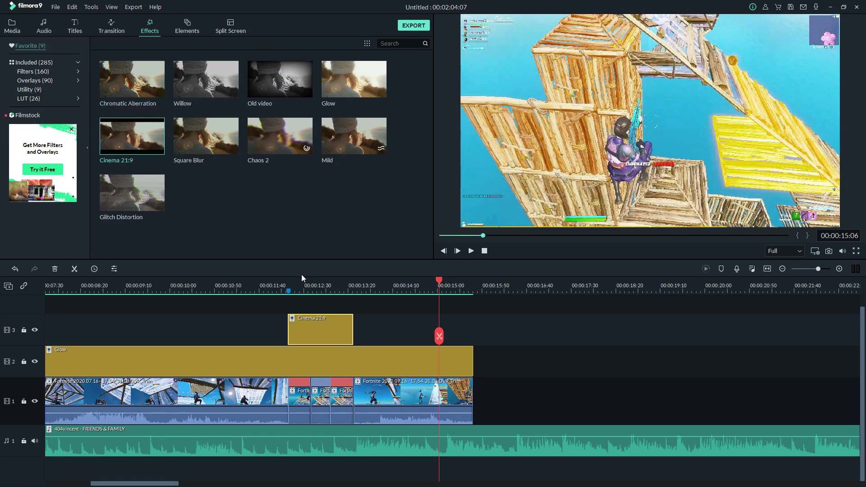
Step: Preview the Orb 4 and Orb Twist 3 transitions, and place Orb Twist 3 between the first gameplay part and the replay
{"action": "left_click", "coordinate": [112, 27]}
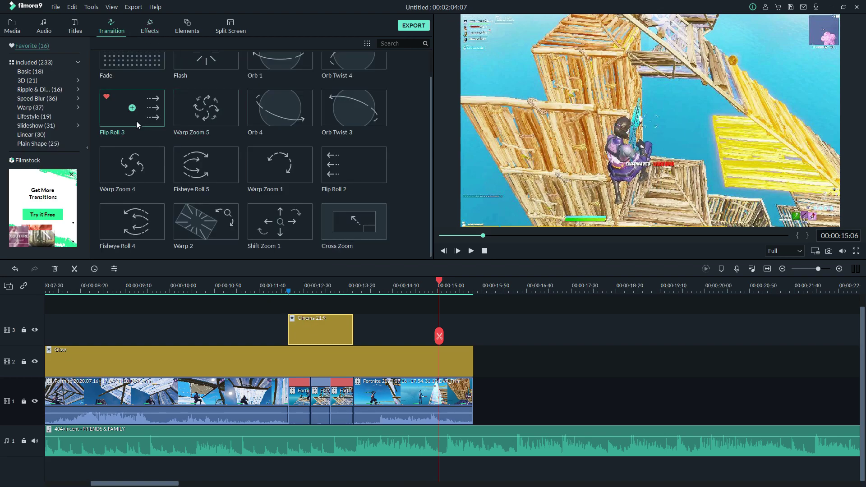
{"action": "left_click", "coordinate": [276, 285]}
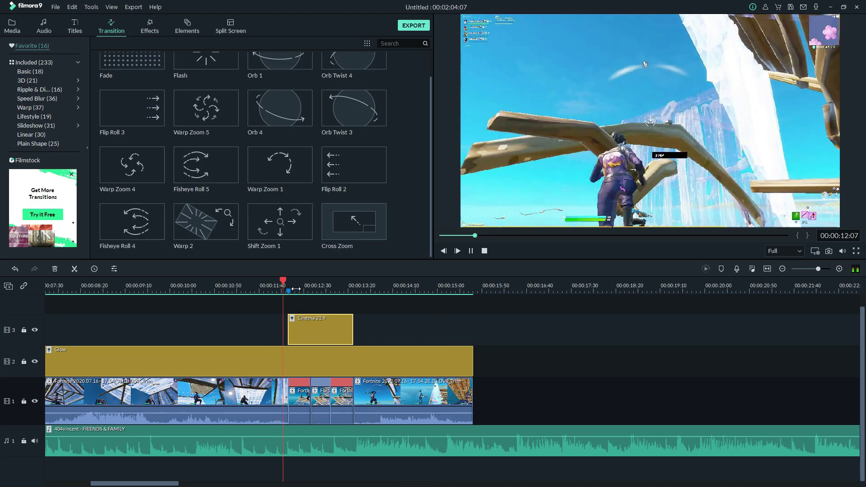
{"action": "left_click", "coordinate": [280, 120]}
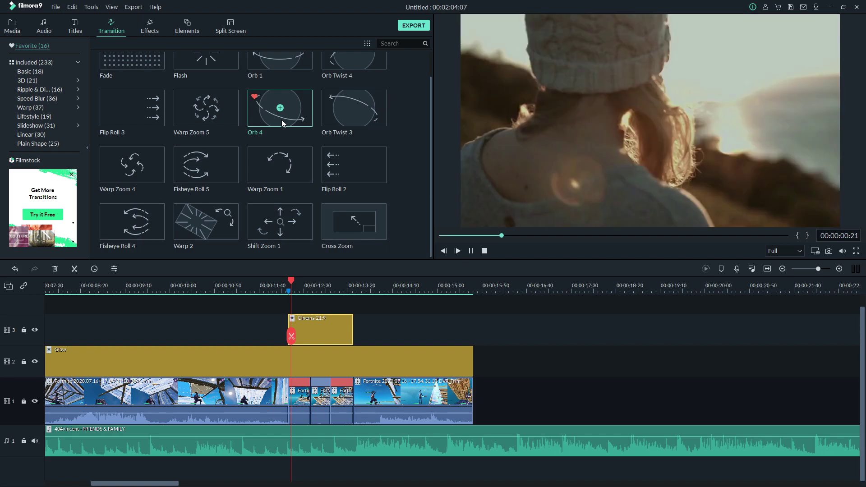
{"action": "left_click", "coordinate": [362, 116]}
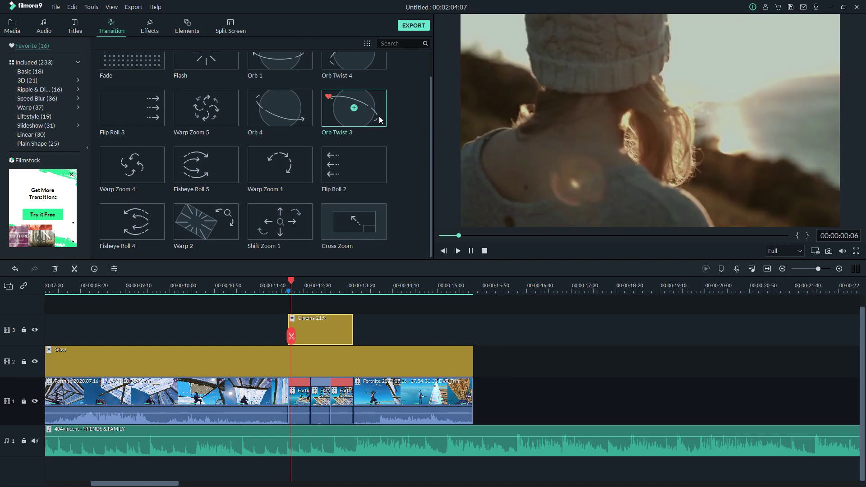
{"action": "left_click_drag", "start_coordinate": [382, 127], "coordinate": [286, 397]}
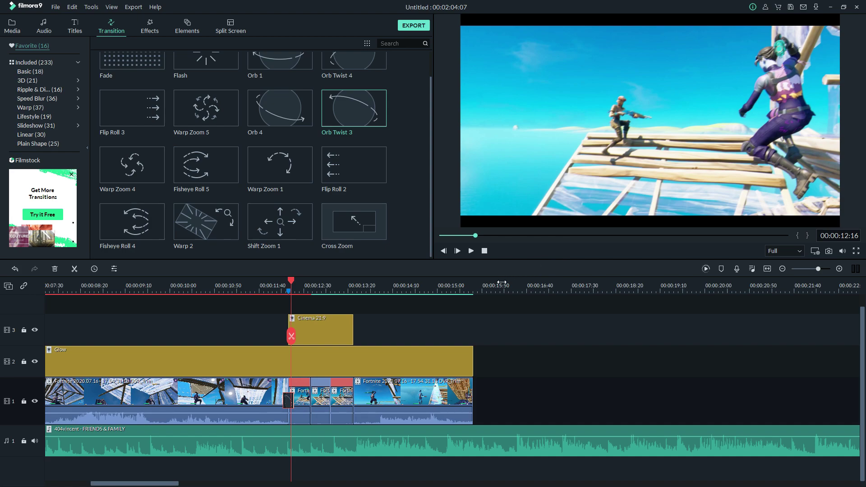
Step: Play through the Orb Twist 3 transition and extend its end slightly into the replay
{"action": "left_click", "coordinate": [271, 288]}
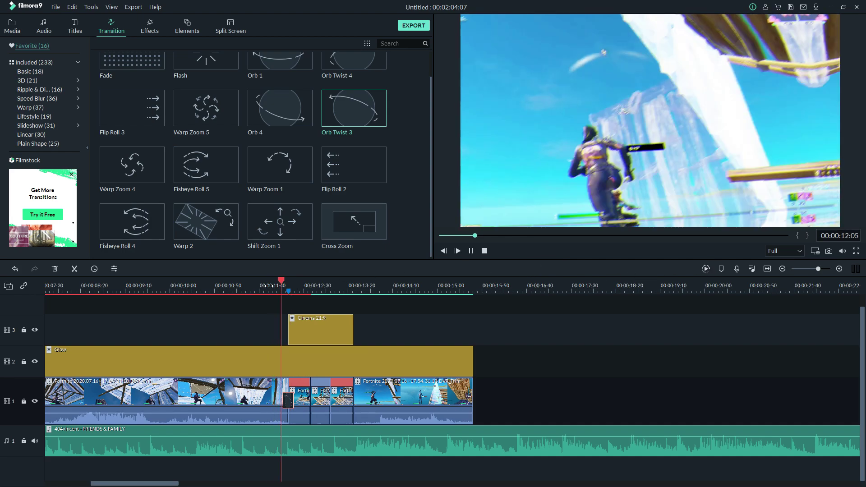
{"action": "key", "text": "space"}
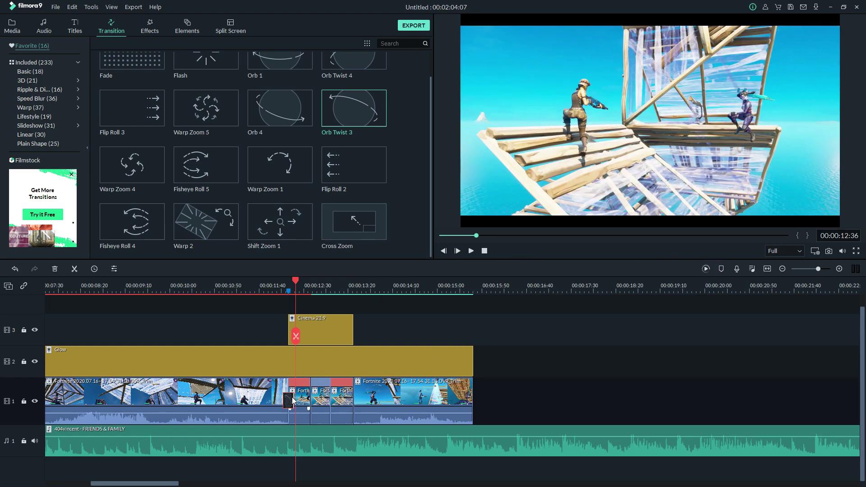
{"action": "left_click_drag", "start_coordinate": [293, 399], "coordinate": [297, 398]}
Step: Preview the Orb 4 and Fisheye Roll 5 transitions, and place Fisheye Roll 5 between the replay and the second gameplay part
{"action": "left_click", "coordinate": [348, 286]}
{"action": "left_click", "coordinate": [293, 121]}
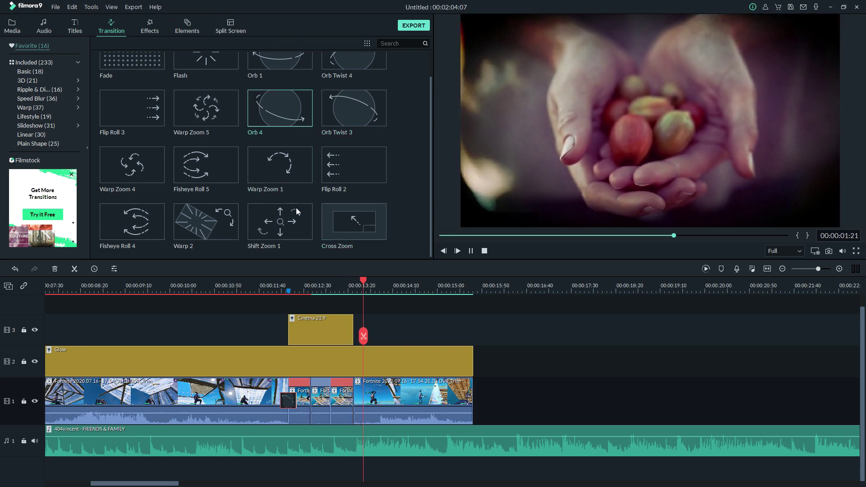
{"action": "left_click", "coordinate": [226, 172]}
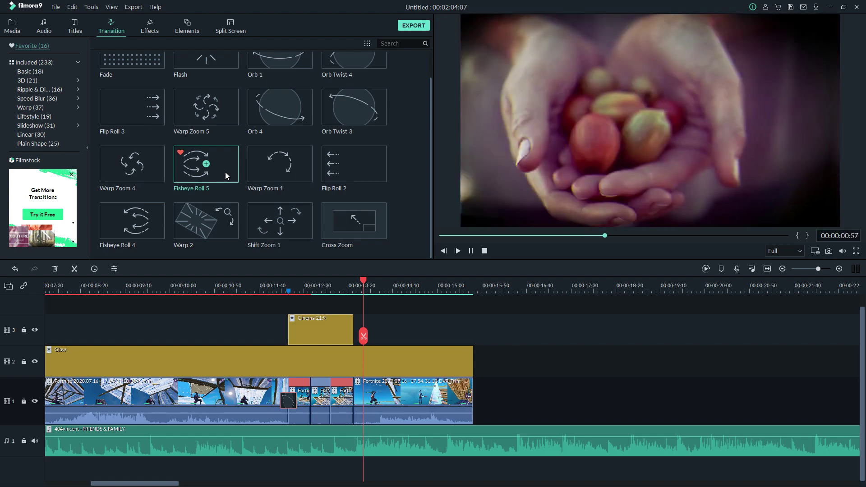
{"action": "left_click_drag", "start_coordinate": [396, 399], "coordinate": [359, 398]}
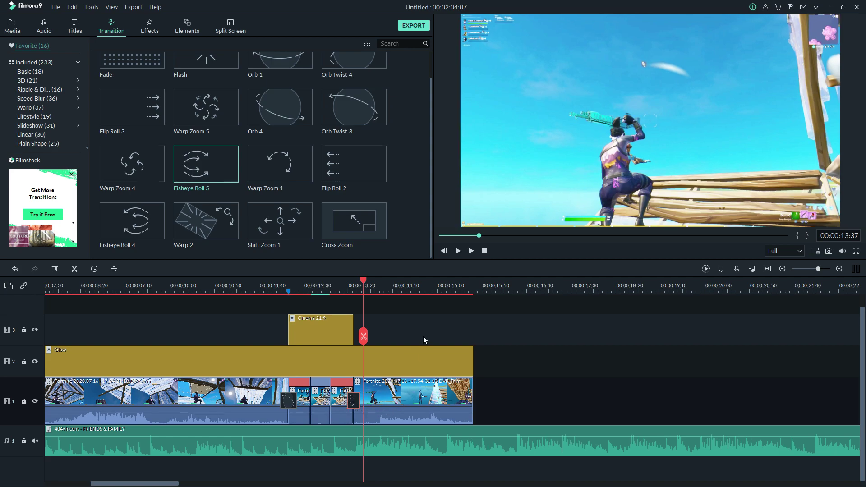
Step: Render the preview and play the replay section to check both transitions against the song
{"action": "scroll", "coordinate": [401, 316], "scroll_direction": "down", "scroll_amount": 2}
{"action": "scroll", "coordinate": [400, 318], "scroll_direction": "up", "scroll_amount": 1}
{"action": "mouse_move", "coordinate": [336, 162]}
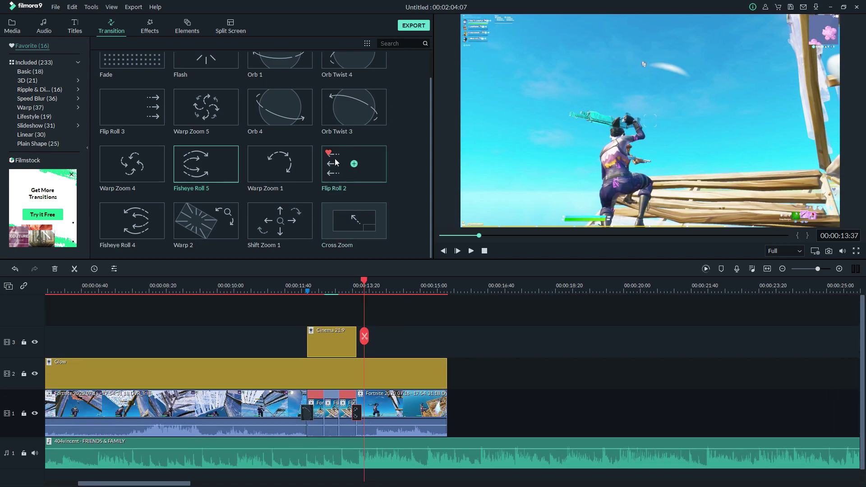
{"action": "left_click", "coordinate": [706, 269]}
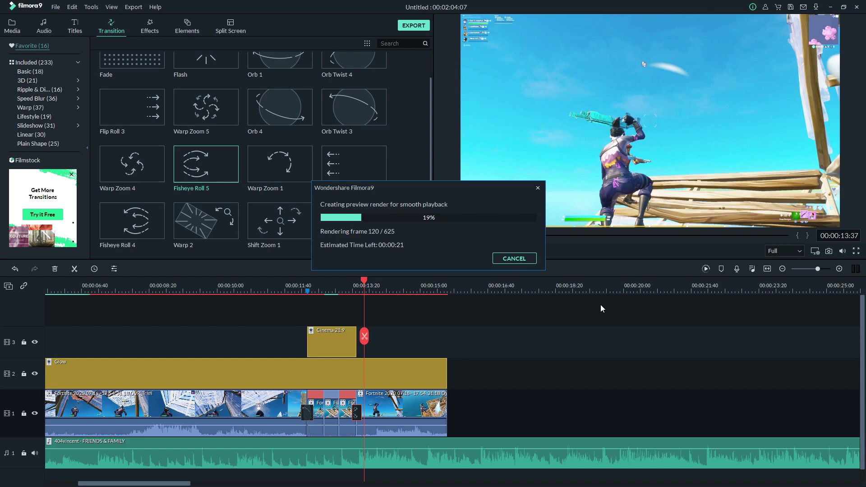
{"action": "key", "text": "Escape"}
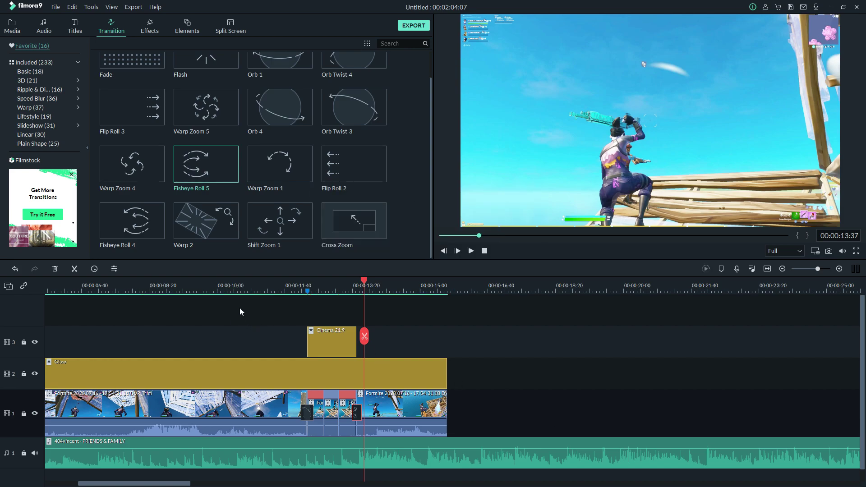
{"action": "left_click", "coordinate": [276, 283]}
{"action": "key", "text": "space"}
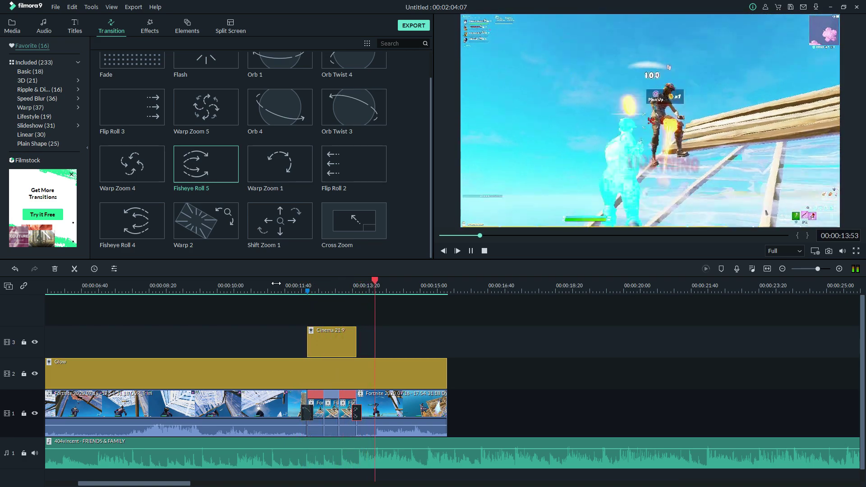
{"action": "left_click", "coordinate": [279, 283]}
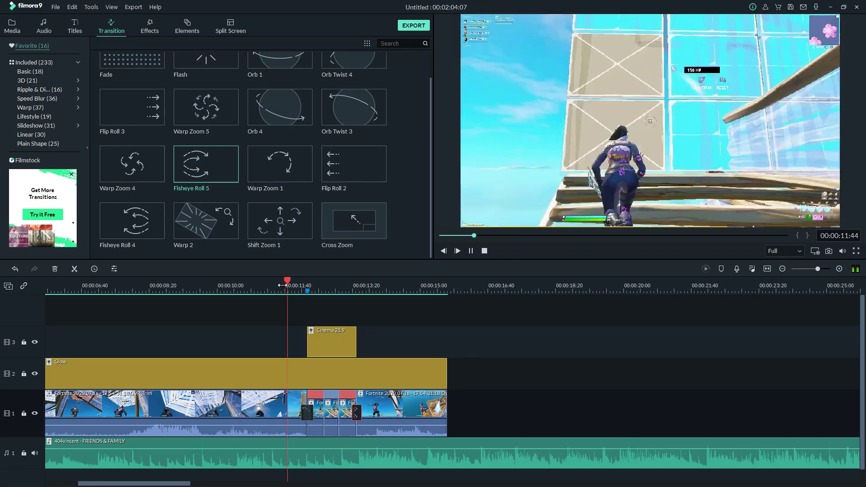
{"action": "key", "text": "space"}
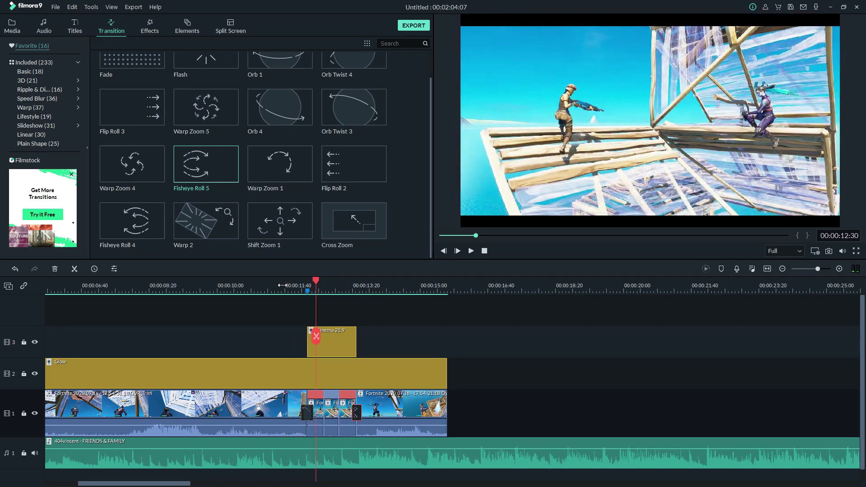
Step: Preview the Warp Zoom 5 and Orb 1 transitions, and replace the one between the first gameplay part and the replay with Orb 1
{"action": "left_click", "coordinate": [229, 122]}
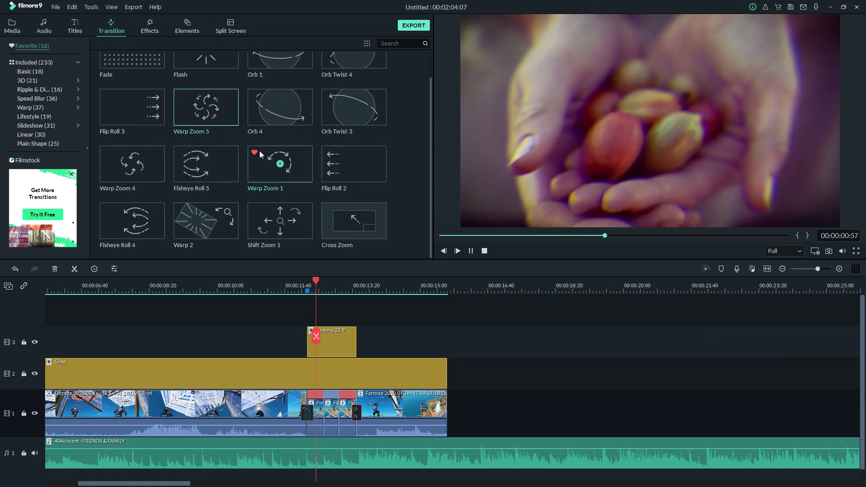
{"action": "scroll", "coordinate": [258, 151], "scroll_direction": "up", "scroll_amount": 2}
{"action": "left_click", "coordinate": [291, 86]}
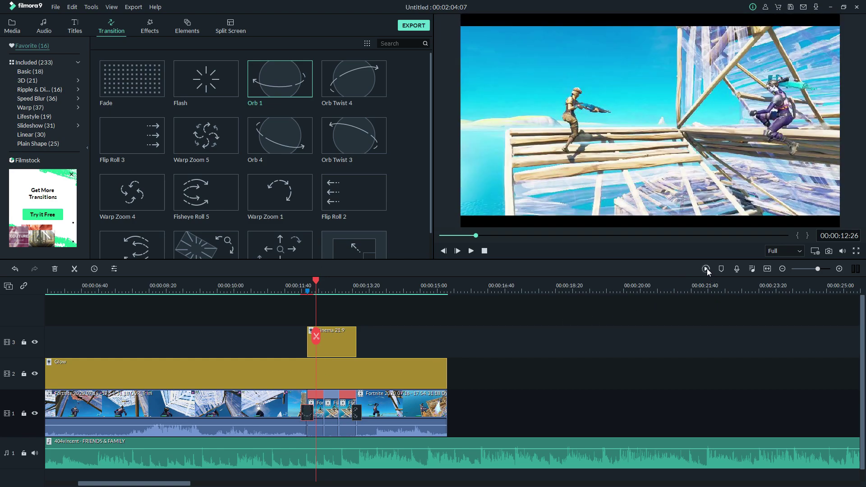
Step: Render the preview and play through the replay section to check the Orb 1 transition against the song
{"action": "left_click", "coordinate": [706, 269]}
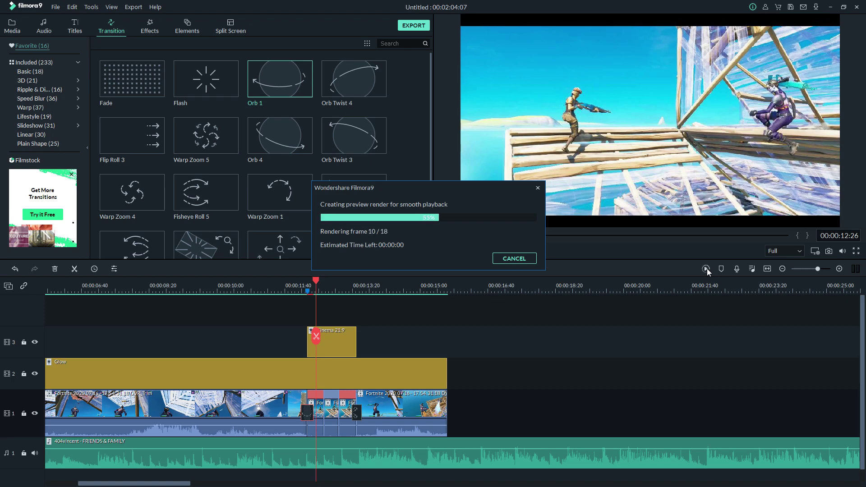
{"action": "left_click", "coordinate": [280, 285]}
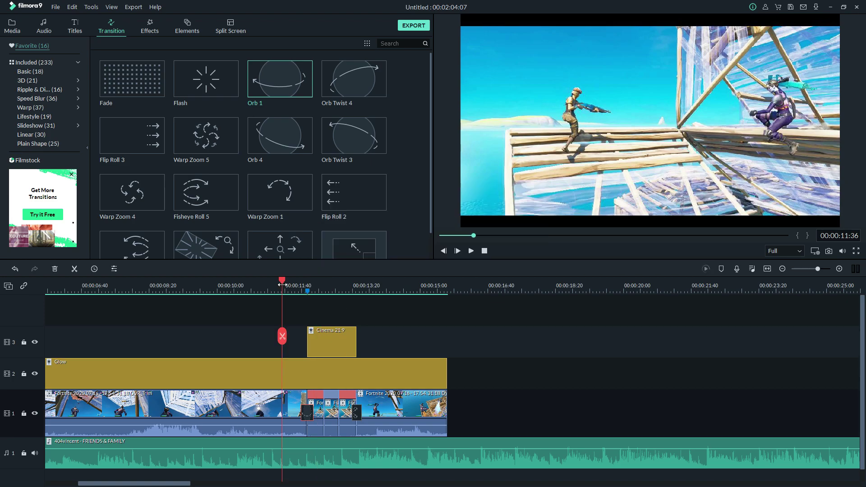
{"action": "key", "text": "space"}
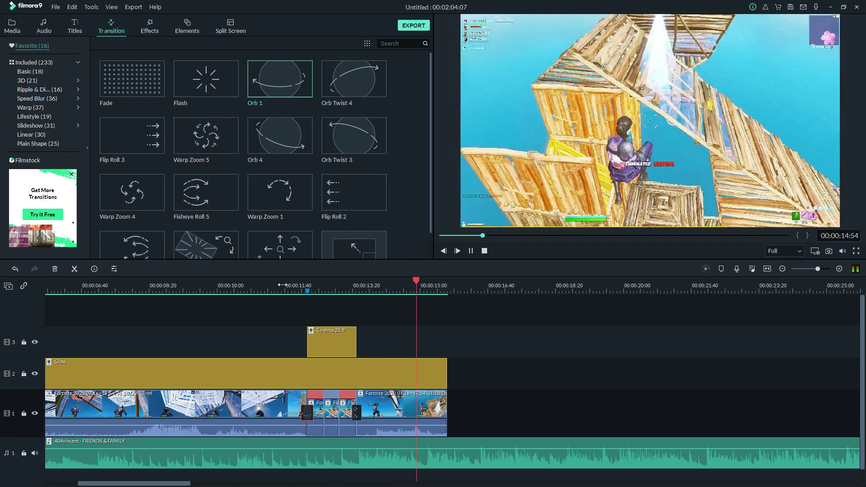
{"action": "key", "text": "space"}
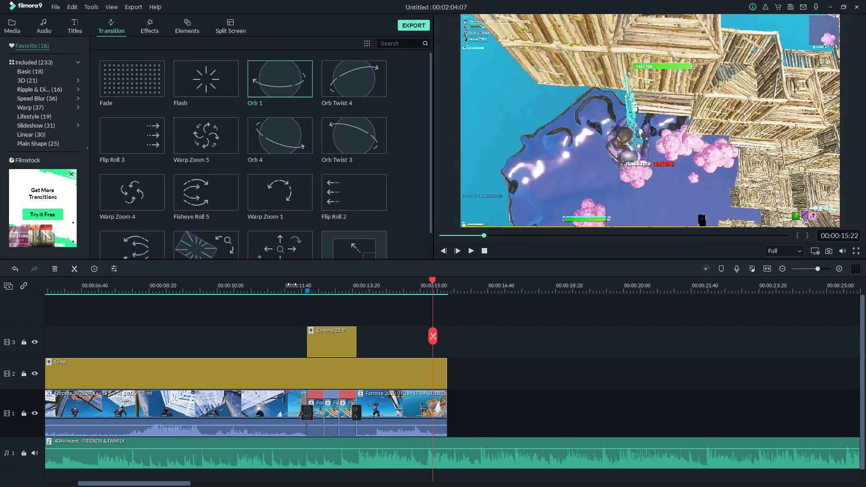
{"action": "left_click", "coordinate": [291, 285]}
{"action": "left_click", "coordinate": [264, 287]}
{"action": "key", "text": "space"}
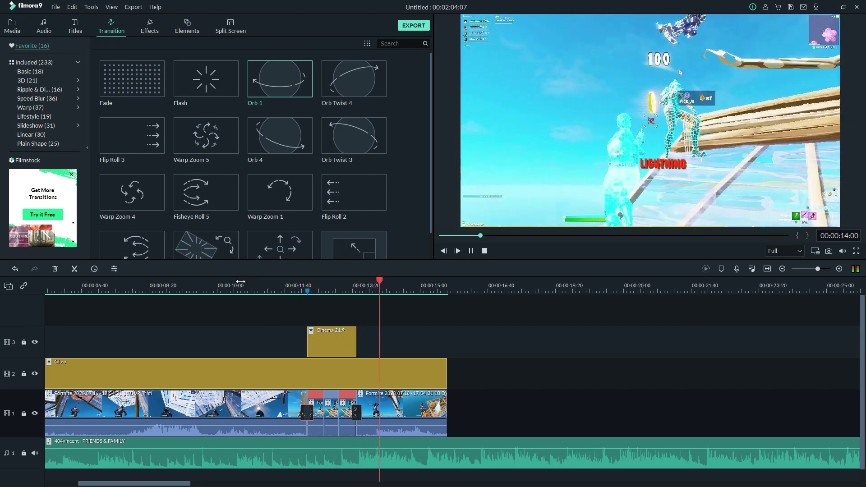
{"action": "key", "text": "space"}
{"action": "left_click", "coordinate": [293, 285]}
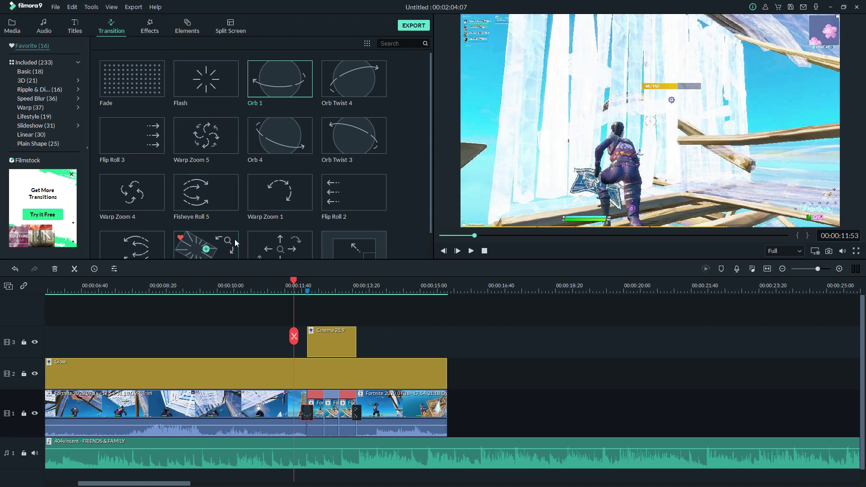
Step: Add the Square Blur effect on a new track above Cinema 21:9, starting where the Orb 1 transition starts
{"action": "left_click", "coordinate": [156, 27]}
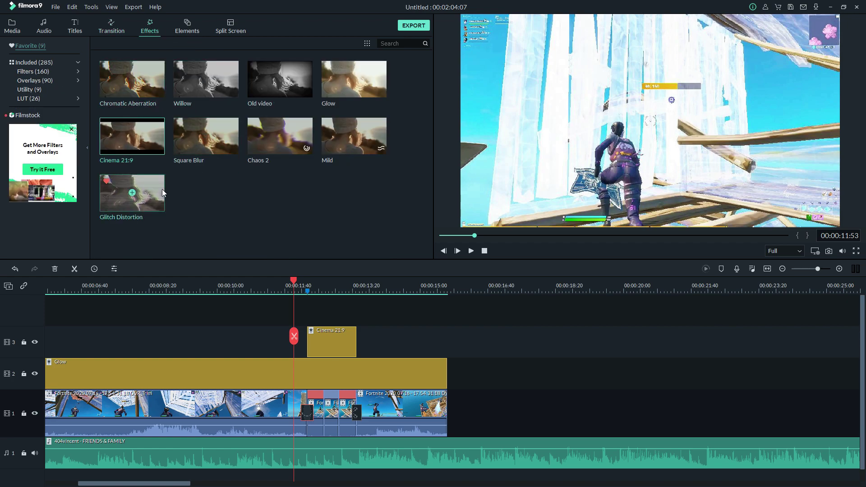
{"action": "left_click_drag", "start_coordinate": [218, 152], "coordinate": [303, 319]}
{"action": "left_click_drag", "start_coordinate": [320, 285], "coordinate": [533, 281]}
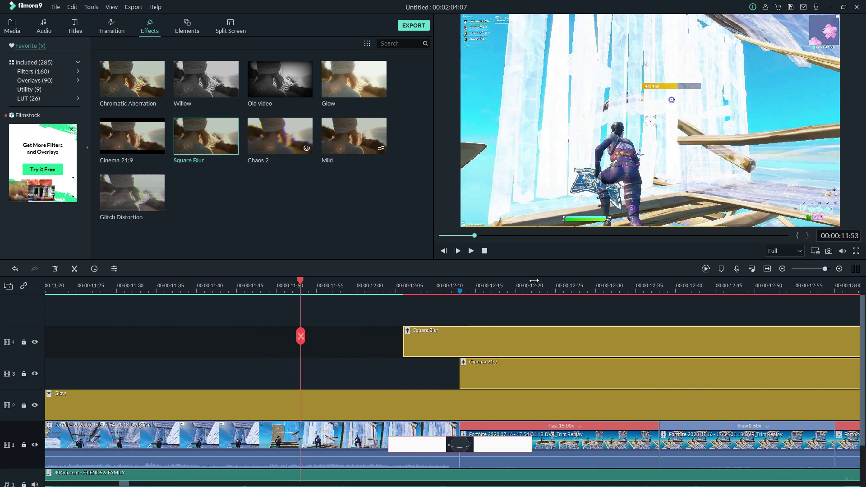
{"action": "left_click", "coordinate": [388, 282]}
{"action": "left_click_drag", "start_coordinate": [418, 340], "coordinate": [404, 340]}
Step: Trim the Square Blur effect so it ends exactly where the Orb 1 transition ends
{"action": "left_click_drag", "start_coordinate": [571, 288], "coordinate": [781, 339]}
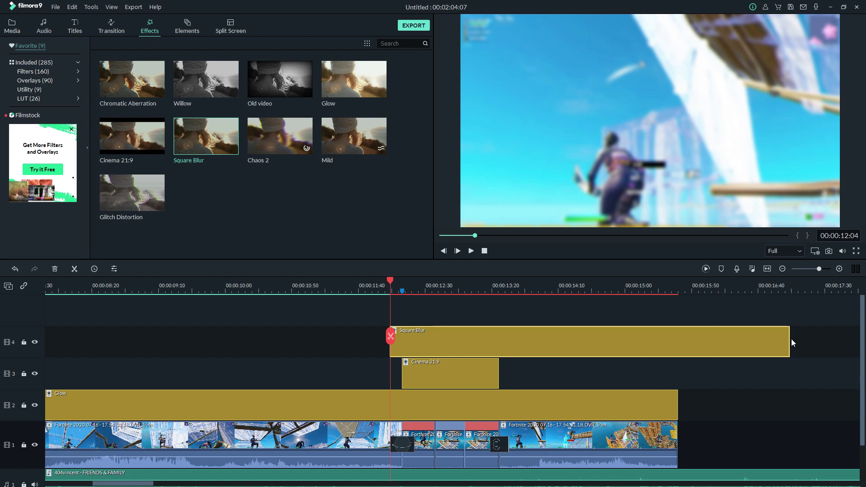
{"action": "left_click_drag", "start_coordinate": [790, 338], "coordinate": [412, 390]}
{"action": "left_click", "coordinate": [406, 287]}
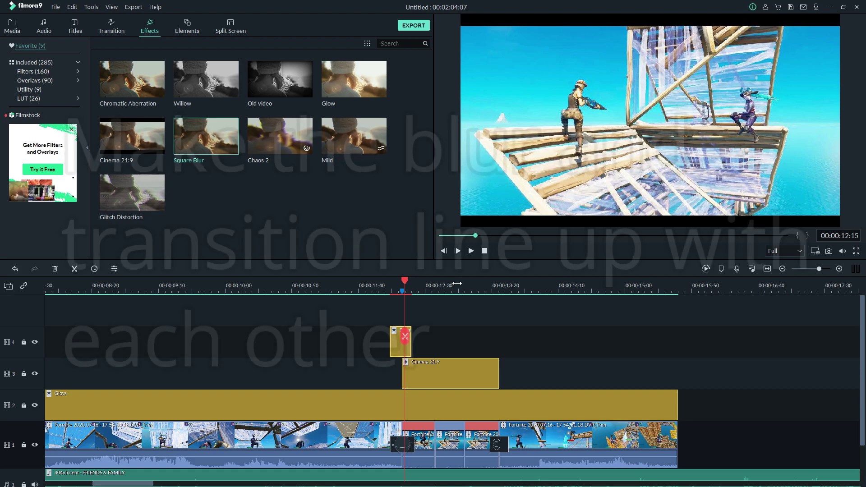
{"action": "key", "text": "ctrl+equal"}
{"action": "key", "text": "ctrl+equal"}
{"action": "key", "text": "Up"}
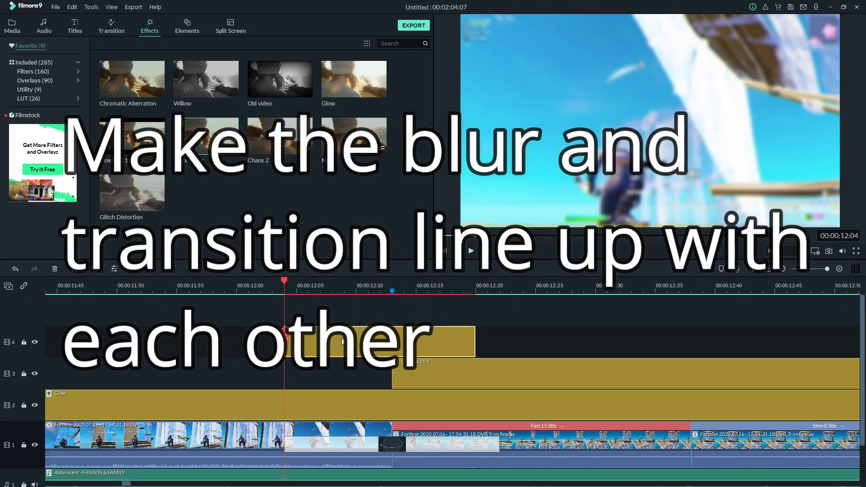
{"action": "left_click_drag", "start_coordinate": [475, 345], "coordinate": [499, 345]}
{"action": "key", "text": "ctrl+minus"}
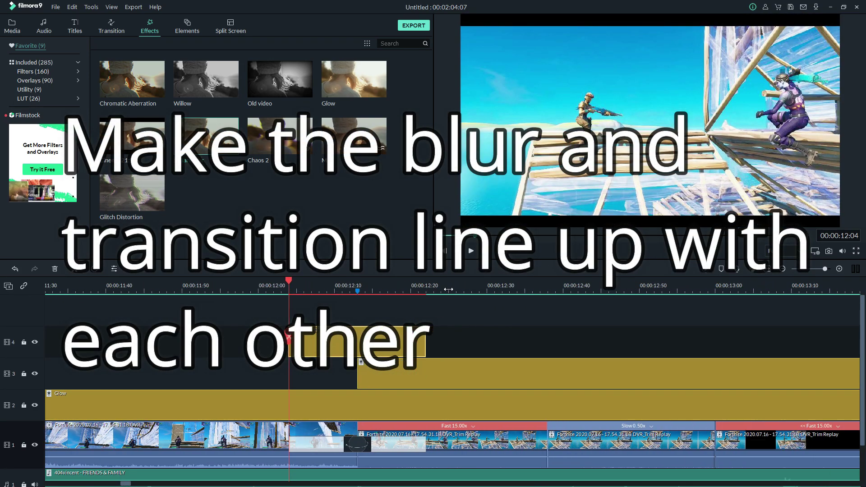
{"action": "key", "text": "ctrl+minus"}
{"action": "key", "text": "ctrl+minus"}
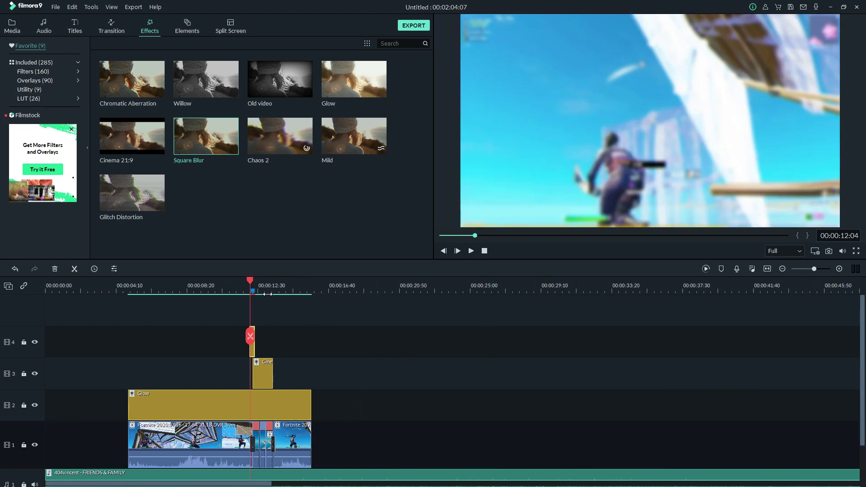
{"action": "key", "text": "ctrl+equal"}
{"action": "key", "text": "Up"}
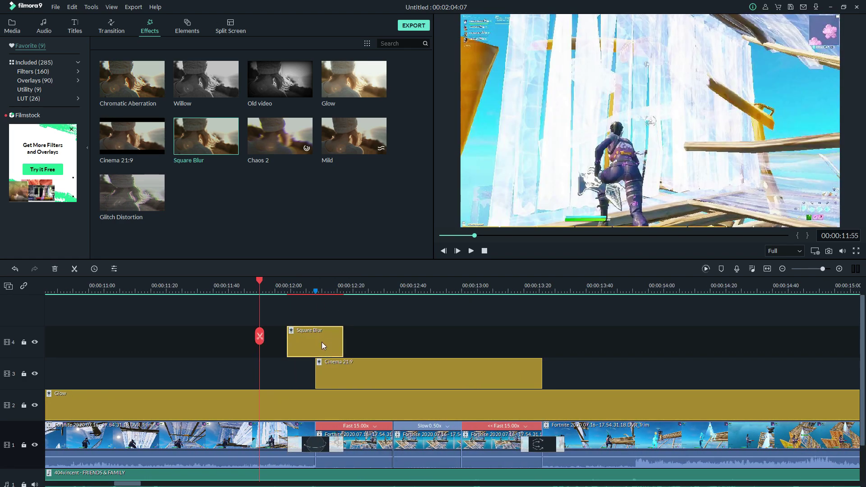
{"action": "left_click_drag", "start_coordinate": [522, 289], "coordinate": [605, 286]}
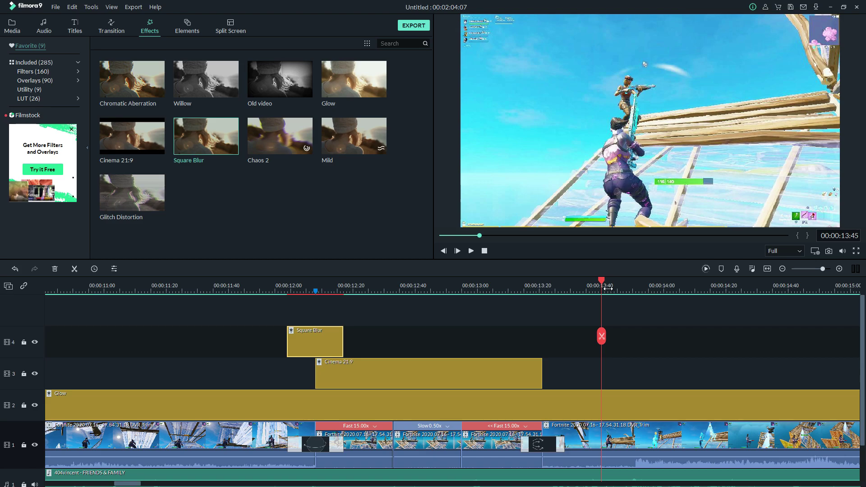
{"action": "key", "text": "ctrl+v"}
{"action": "left_click_drag", "start_coordinate": [632, 428], "coordinate": [548, 354]}
{"action": "key", "text": "ctrl+z"}
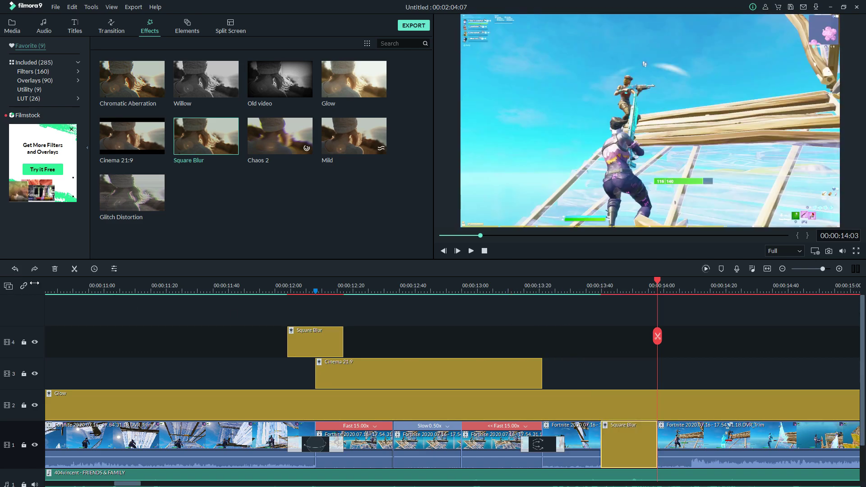
{"action": "left_click", "coordinate": [14, 269]}
{"action": "key", "text": "shift+z"}
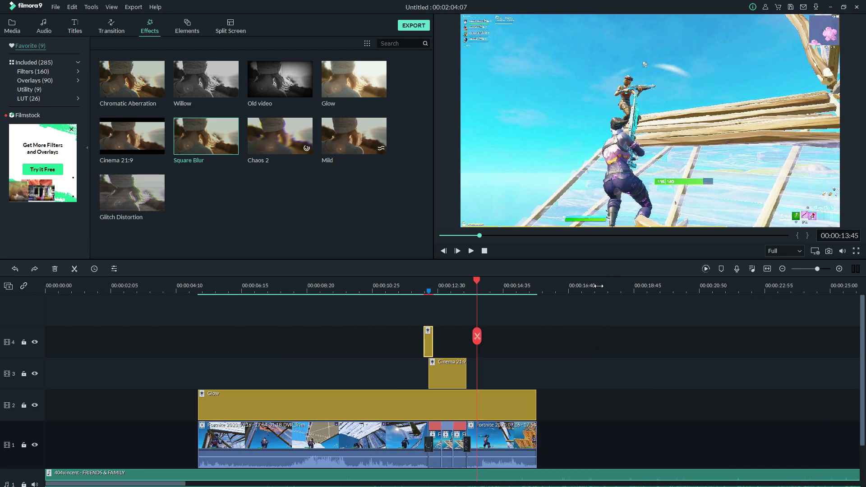
Step: Paste a copy of Square Blur, move it onto the first blur's track, and fit it to the Fisheye Roll 5 transition's length
{"action": "left_click", "coordinate": [598, 288]}
{"action": "key", "text": "ctrl+v"}
{"action": "left_click_drag", "start_coordinate": [605, 458], "coordinate": [458, 353]}
{"action": "left_click_drag", "start_coordinate": [462, 290], "coordinate": [789, 280]}
{"action": "left_click_drag", "start_coordinate": [389, 351], "coordinate": [505, 357]}
{"action": "left_click_drag", "start_coordinate": [469, 280], "coordinate": [481, 279]}
{"action": "left_click", "coordinate": [557, 292]}
{"action": "left_click_drag", "start_coordinate": [575, 337], "coordinate": [555, 343]}
{"action": "scroll", "coordinate": [711, 285], "scroll_direction": "down", "scroll_amount": 3}
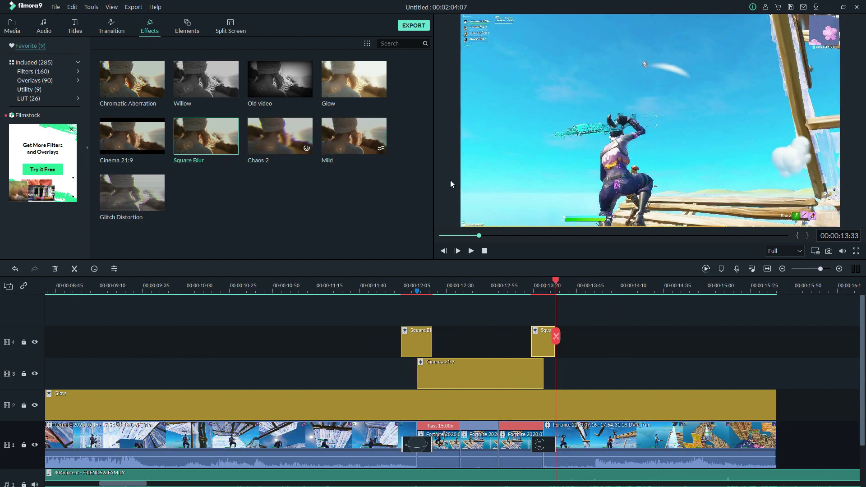
Step: Render the preview and play the replay section to check the blurred transitions
{"action": "left_click", "coordinate": [705, 269]}
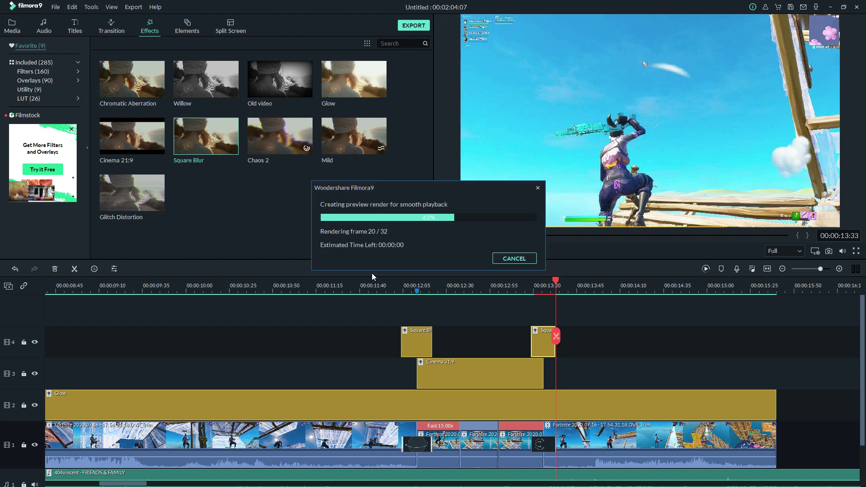
{"action": "left_click", "coordinate": [325, 286]}
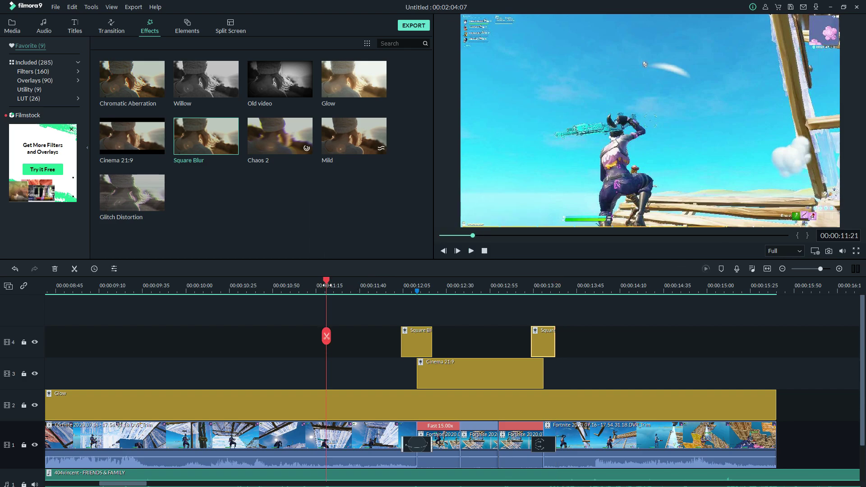
{"action": "key", "text": "space"}
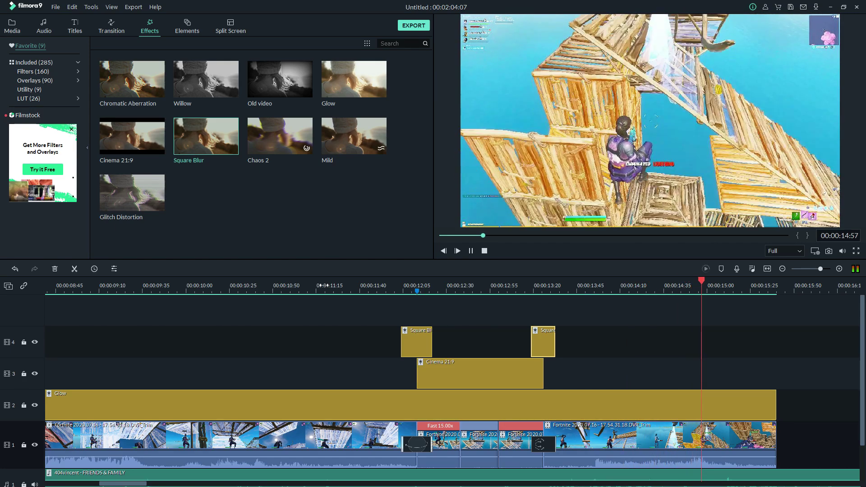
{"action": "key", "text": "space"}
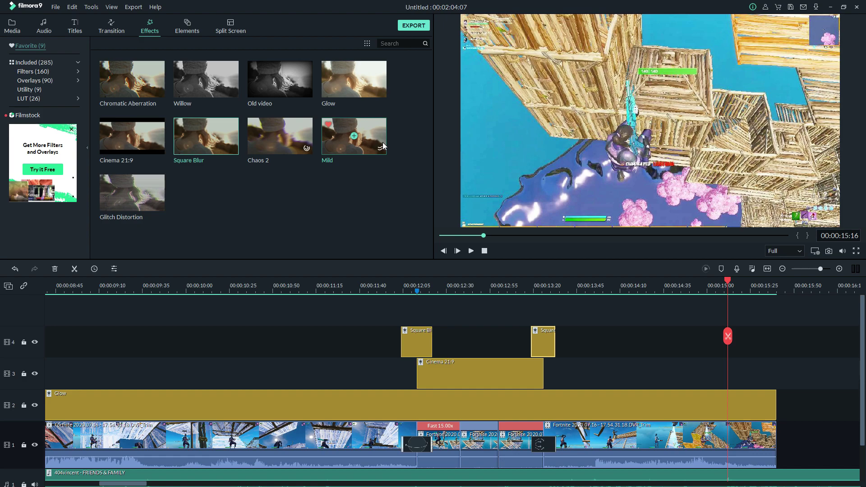
Step: Add the Mild effect on a new top track from the first Square Blur's start, and shorten it to roughly the second blur's end
{"action": "left_click_drag", "start_coordinate": [378, 143], "coordinate": [442, 305]}
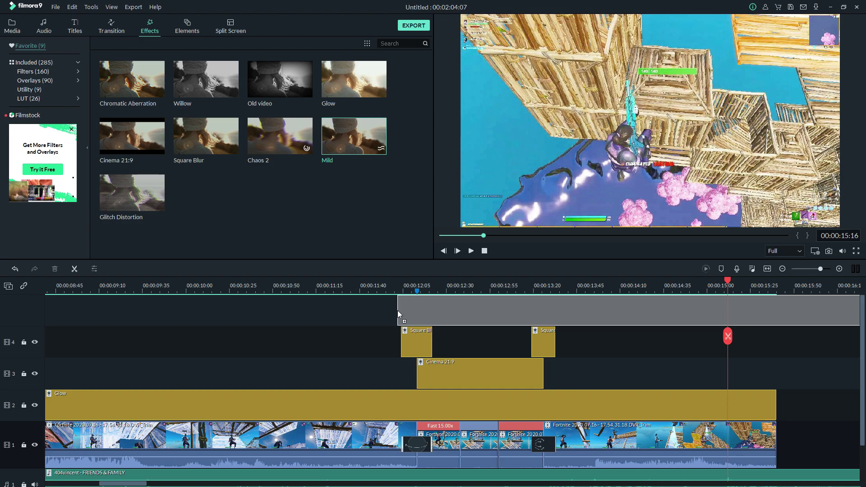
{"action": "left_click_drag", "start_coordinate": [401, 310], "coordinate": [400, 310]}
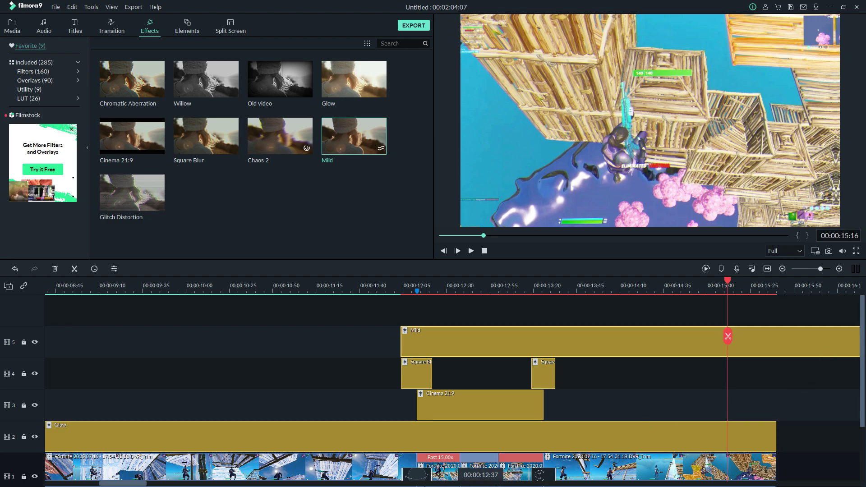
{"action": "mouse_move", "coordinate": [138, 484]}
{"action": "left_mouse_down"}
{"action": "mouse_move", "coordinate": [178, 484]}
{"action": "mouse_move", "coordinate": [155, 484]}
{"action": "left_mouse_up"}
{"action": "left_click_drag", "start_coordinate": [643, 347], "coordinate": [280, 367]}
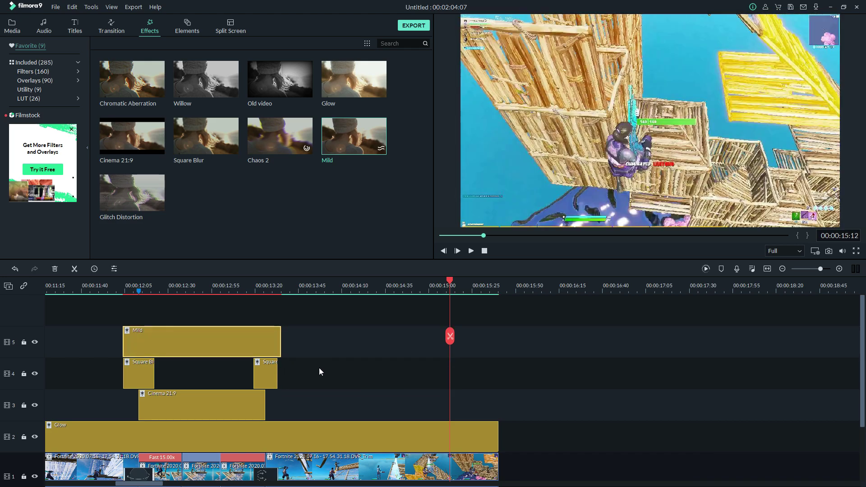
Step: Trim the Mild effect's end to line up exactly with the end of the second Square Blur at 00:00:13:33
{"action": "left_click_drag", "start_coordinate": [162, 485], "coordinate": [156, 485]}
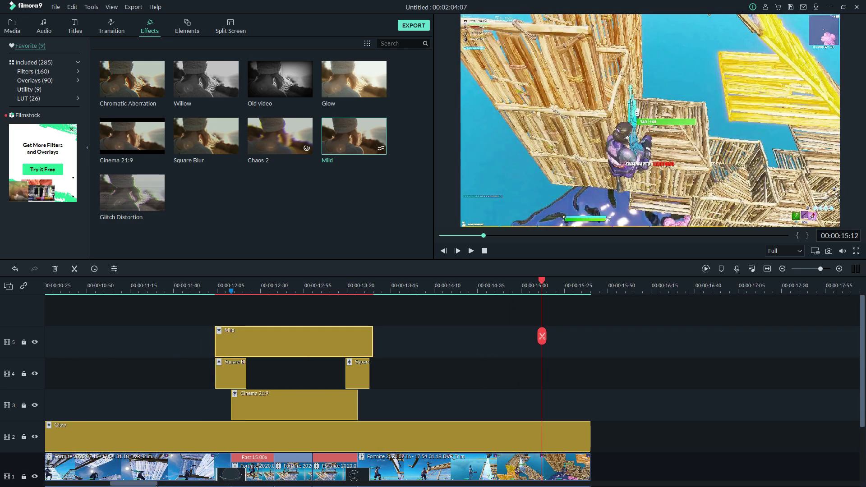
{"action": "scroll", "coordinate": [209, 408], "scroll_direction": "down", "scroll_amount": 2}
{"action": "left_click", "coordinate": [216, 286]}
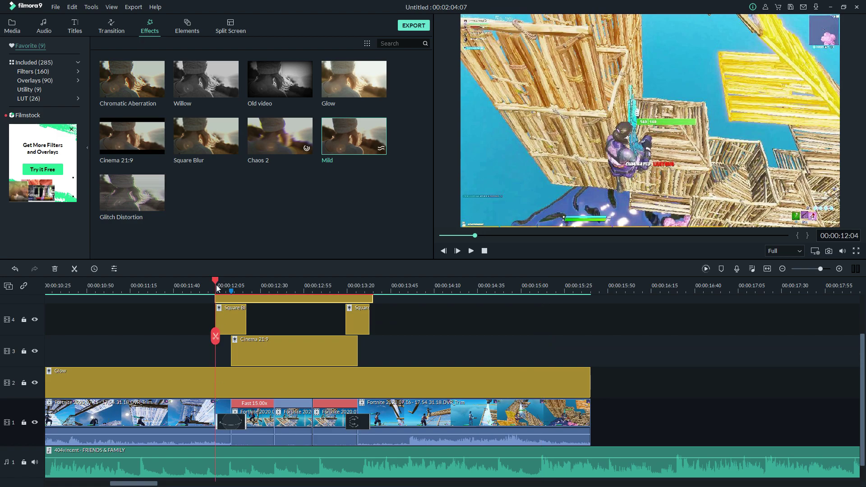
{"action": "left_click_drag", "start_coordinate": [216, 286], "coordinate": [372, 288]}
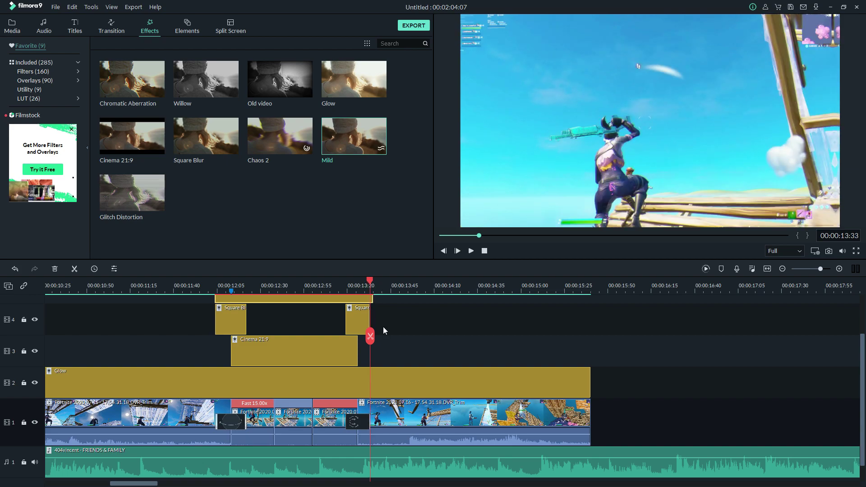
{"action": "scroll", "coordinate": [385, 331], "scroll_direction": "up", "scroll_amount": 1}
{"action": "left_click_drag", "start_coordinate": [371, 319], "coordinate": [370, 318]}
Step: Set the Mild effect's Position X and Position Y to 0.00 and its Position Z to 30.00
{"action": "left_click", "coordinate": [318, 311]}
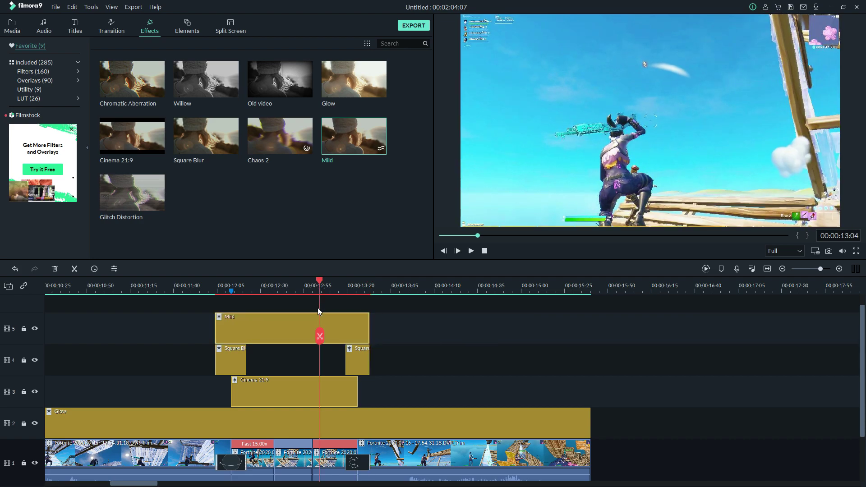
{"action": "double_click", "coordinate": [250, 326]}
{"action": "left_click_drag", "start_coordinate": [170, 98], "coordinate": [314, 125]}
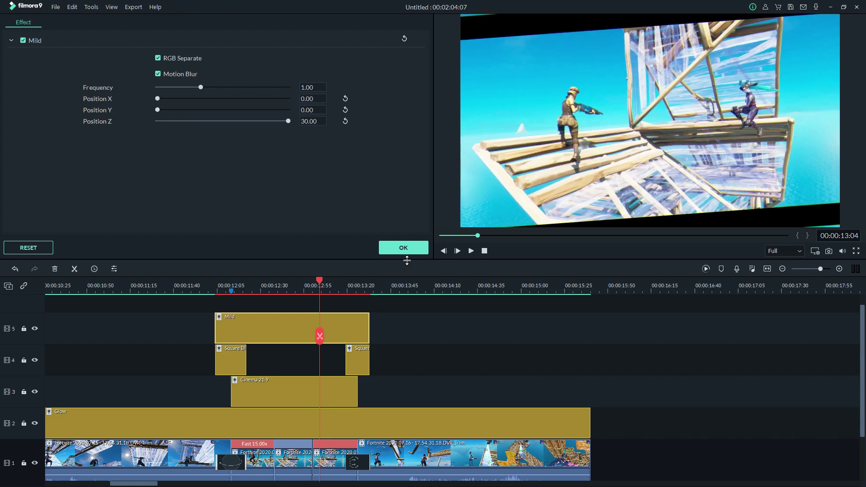
Step: Move the Cinema 21:9 effect to the topmost effect track and the Mild effect to track 3, directly below the Square Blurs
{"action": "left_click", "coordinate": [288, 383]}
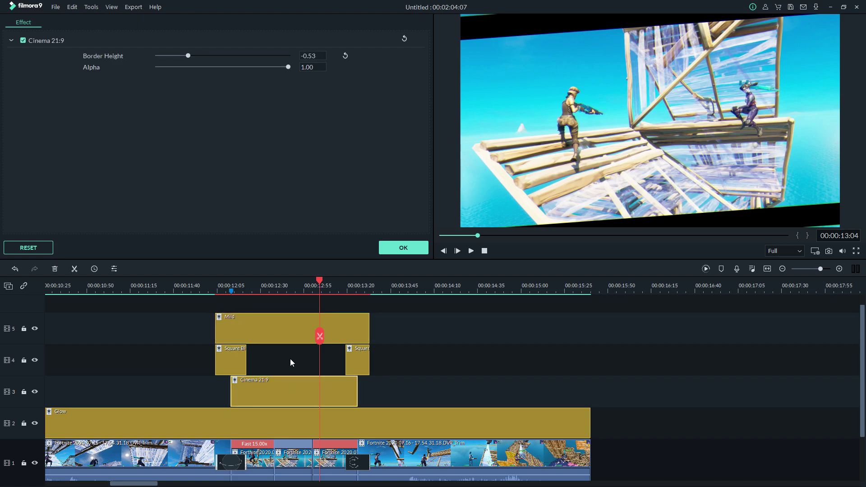
{"action": "scroll", "coordinate": [286, 379], "scroll_direction": "up", "scroll_amount": 1}
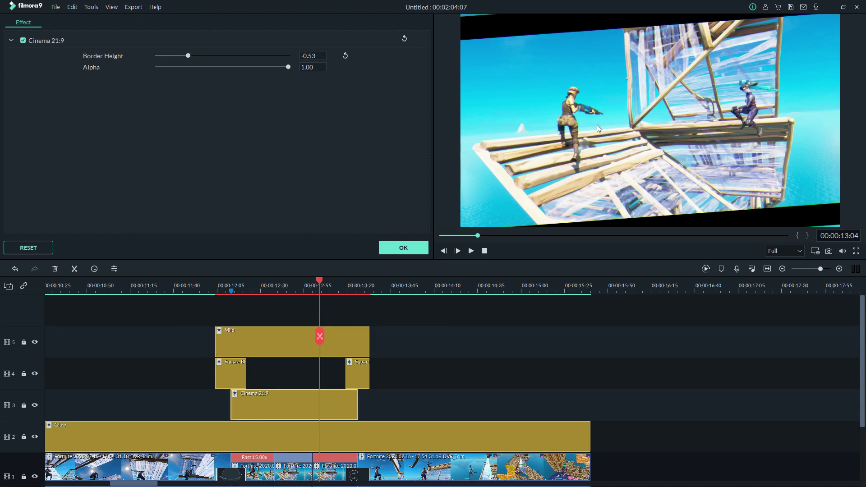
{"action": "left_click", "coordinate": [280, 387]}
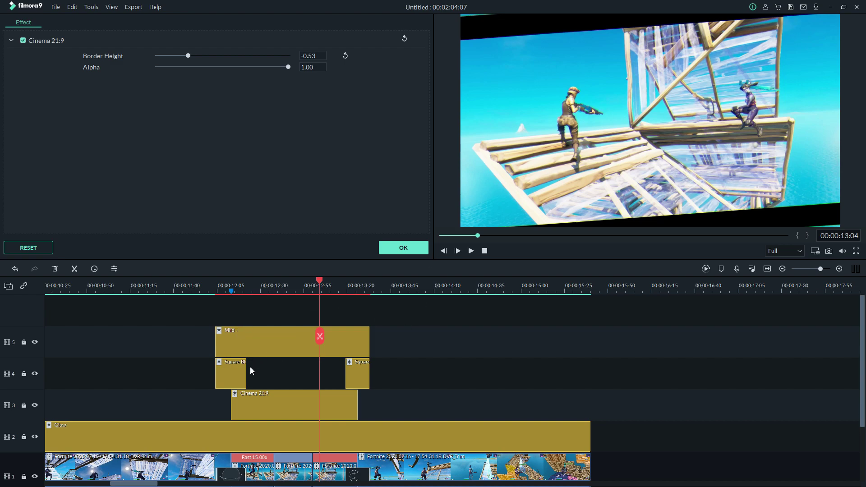
{"action": "left_click_drag", "start_coordinate": [254, 394], "coordinate": [255, 305]}
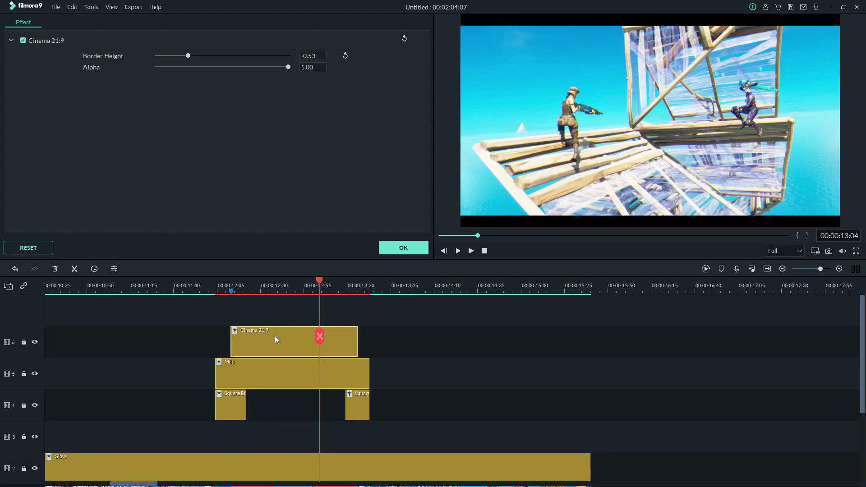
{"action": "left_click_drag", "start_coordinate": [280, 372], "coordinate": [278, 426]}
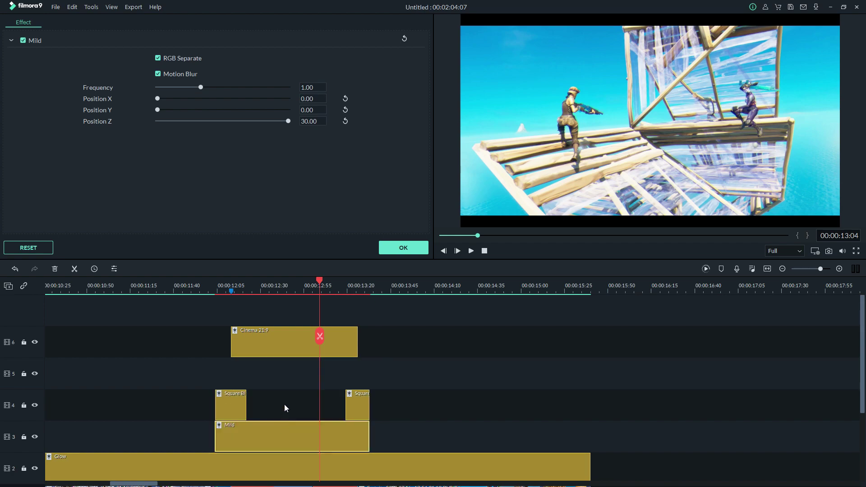
{"action": "left_click_drag", "start_coordinate": [286, 338], "coordinate": [286, 349]}
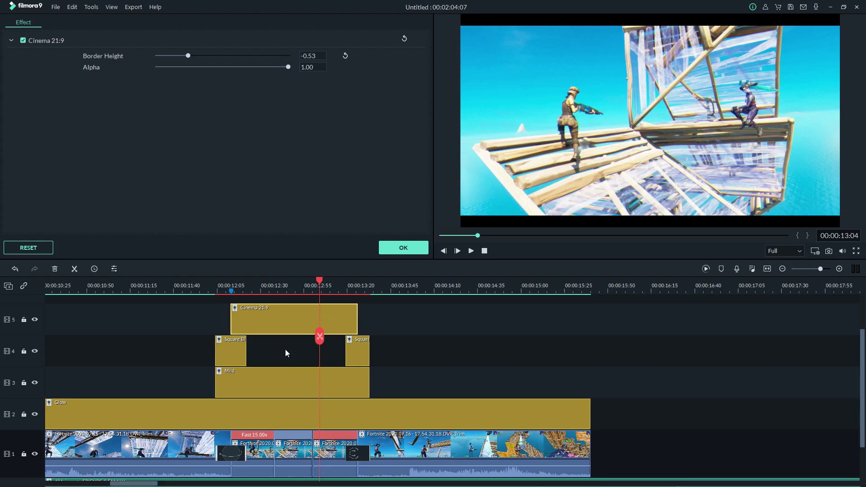
Step: Try the Mild effect with its Frequency at 1.46 and render the preview
{"action": "left_click", "coordinate": [279, 369]}
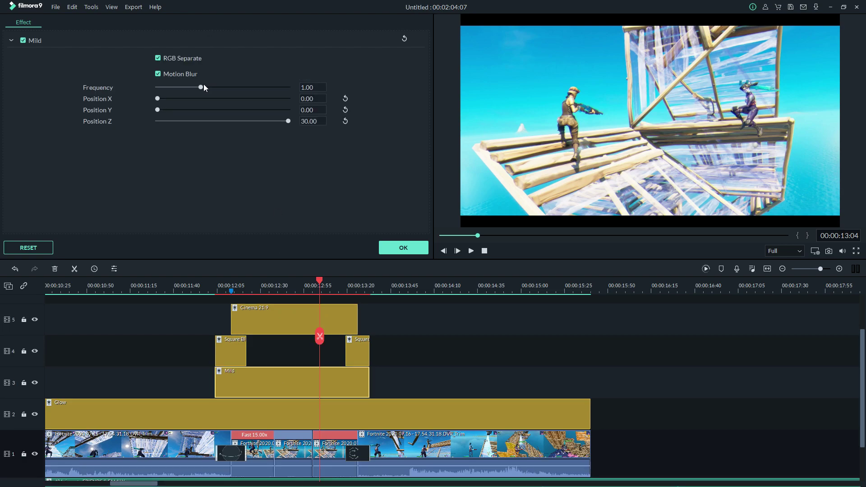
{"action": "left_click_drag", "start_coordinate": [203, 86], "coordinate": [221, 88]}
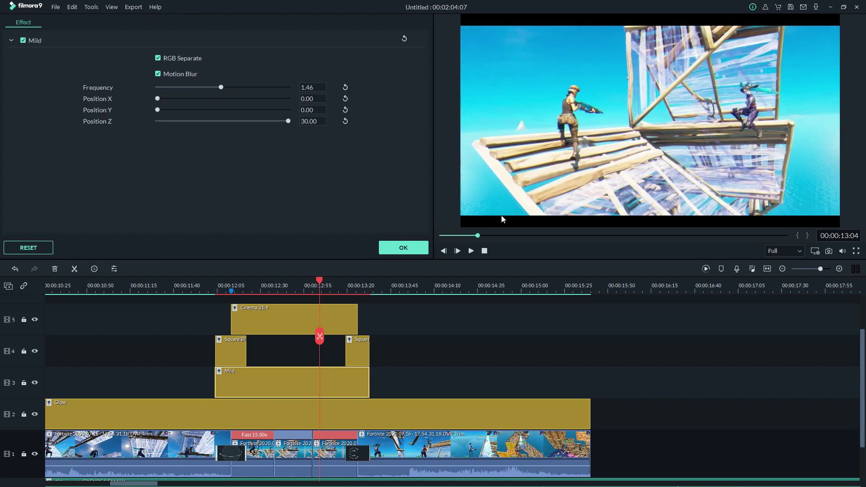
{"action": "left_click", "coordinate": [458, 302]}
{"action": "left_click_drag", "start_coordinate": [668, 289], "coordinate": [444, 309]}
{"action": "scroll", "coordinate": [451, 358], "scroll_direction": "down", "scroll_amount": 2}
{"action": "scroll", "coordinate": [452, 358], "scroll_direction": "up", "scroll_amount": 1}
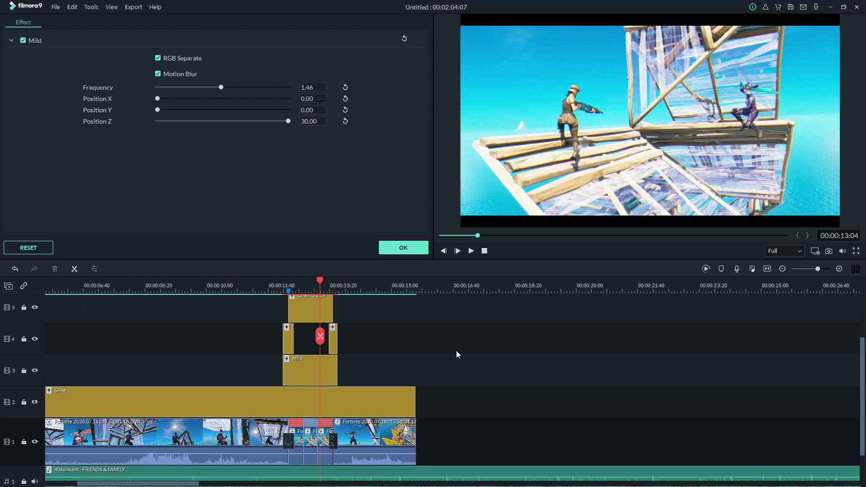
{"action": "left_click", "coordinate": [707, 269]}
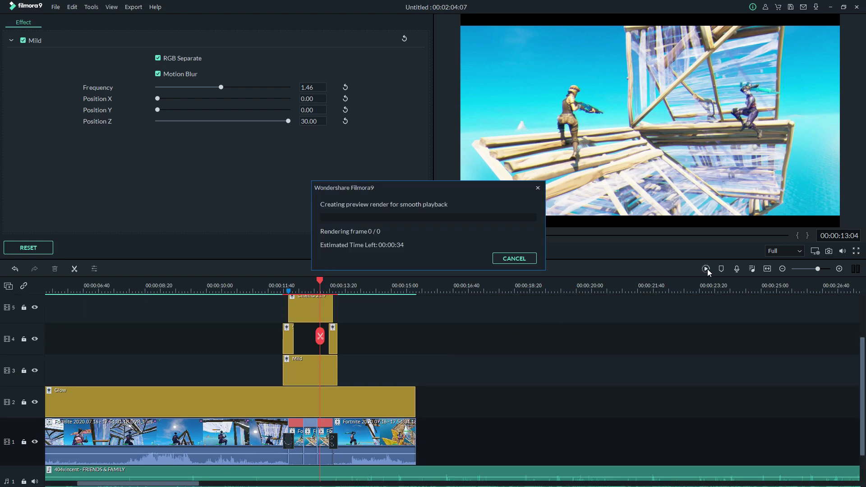
Step: Play the replay section from just before the first transition to check the Mild shake
{"action": "left_click", "coordinate": [264, 285]}
{"action": "left_click", "coordinate": [234, 283]}
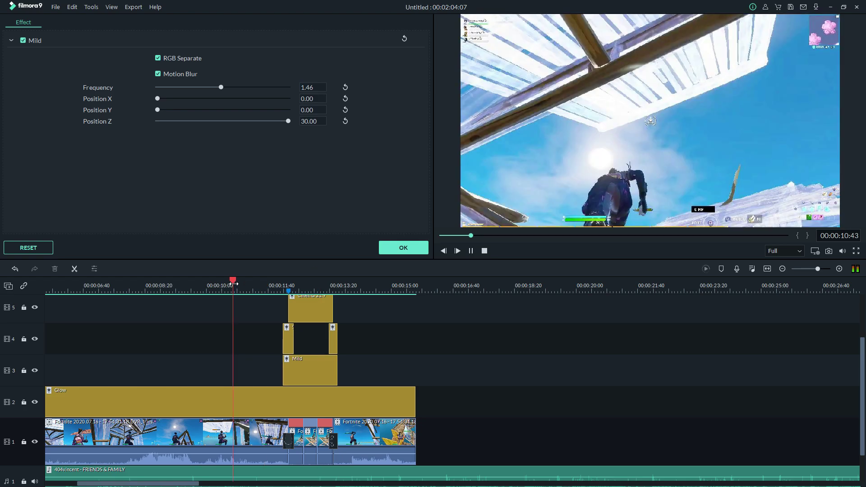
{"action": "key", "text": "space"}
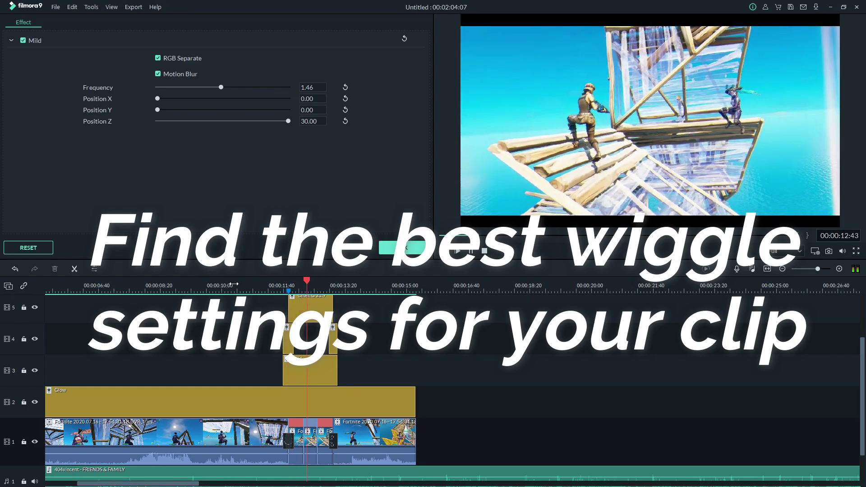
{"action": "left_click", "coordinate": [287, 288]}
{"action": "left_click", "coordinate": [254, 286]}
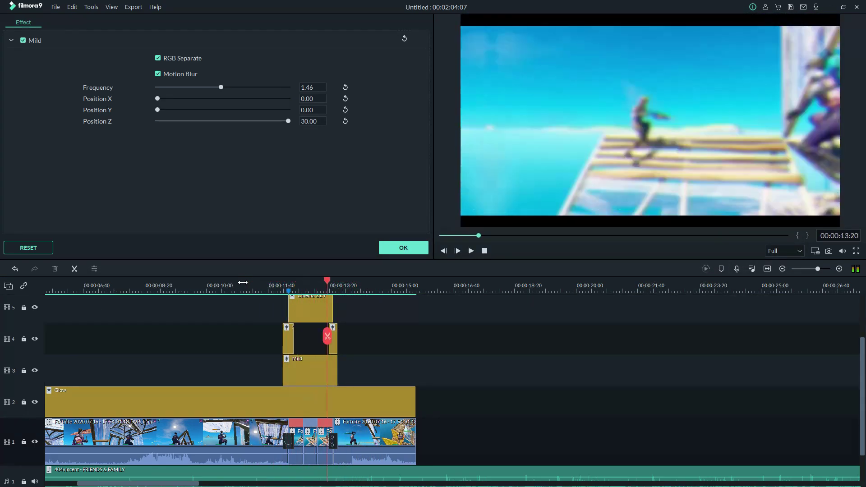
{"action": "left_click", "coordinate": [263, 287]}
{"action": "left_click", "coordinate": [297, 286]}
Step: Try the Mild effect with its Position Z at 17.79, render the preview and play it
{"action": "left_click", "coordinate": [313, 370]}
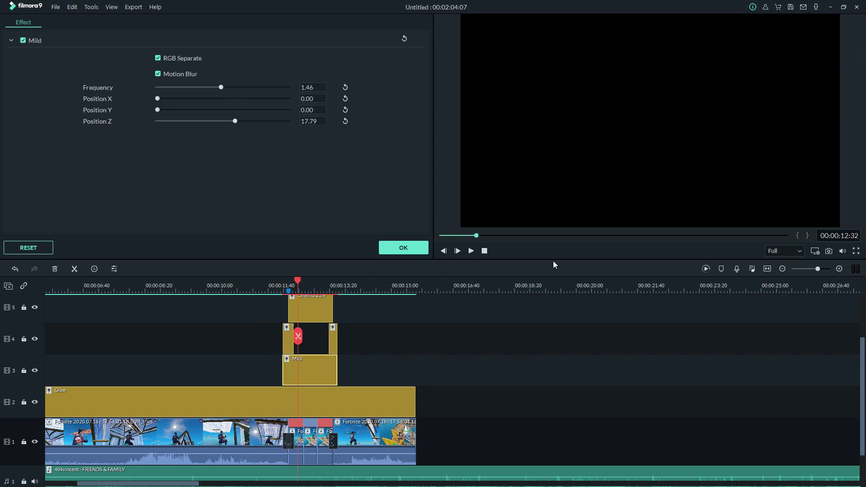
{"action": "left_click", "coordinate": [705, 269]}
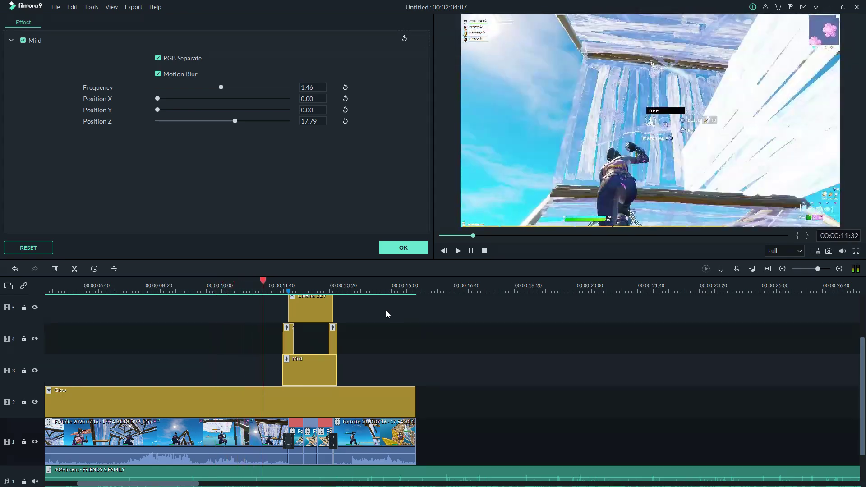
{"action": "left_click", "coordinate": [369, 315]}
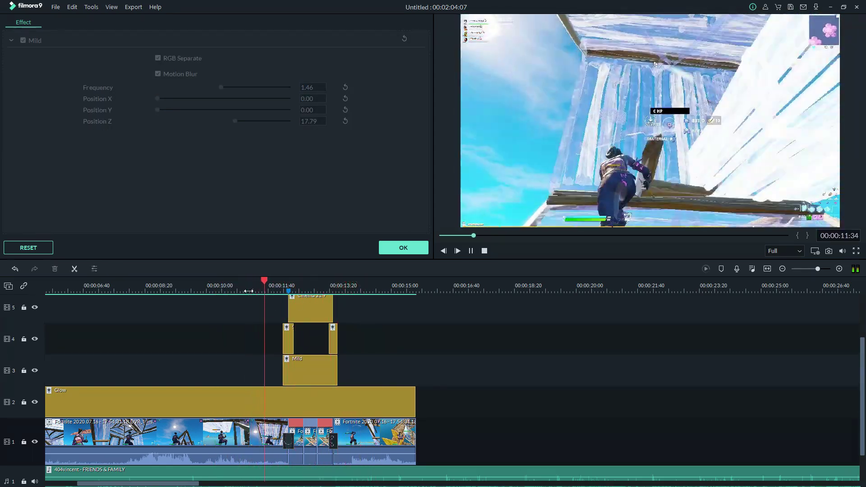
Step: Set the Mild effect's Position Z to 30.00 and its Frequency to 1.76, and apply the settings
{"action": "double_click", "coordinate": [296, 375]}
{"action": "left_click_drag", "start_coordinate": [235, 121], "coordinate": [288, 120]}
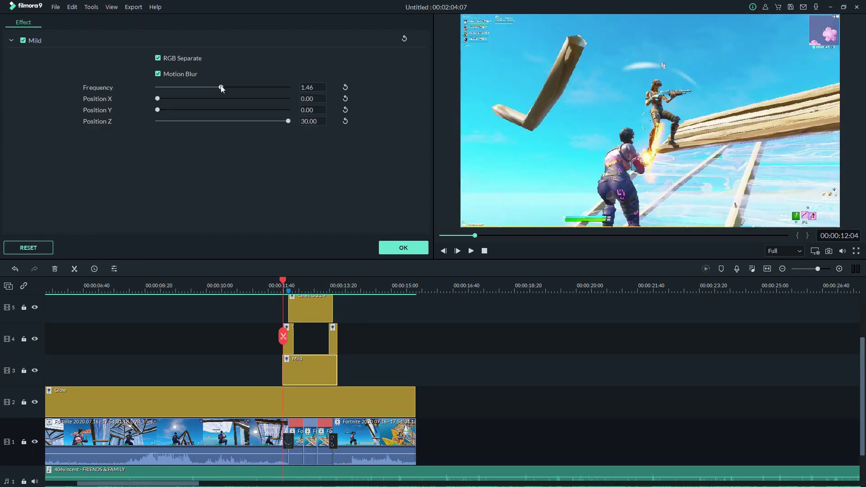
{"action": "mouse_move", "coordinate": [221, 87]}
{"action": "left_mouse_down"}
{"action": "mouse_move", "coordinate": [199, 88]}
{"action": "mouse_move", "coordinate": [234, 88]}
{"action": "left_mouse_up"}
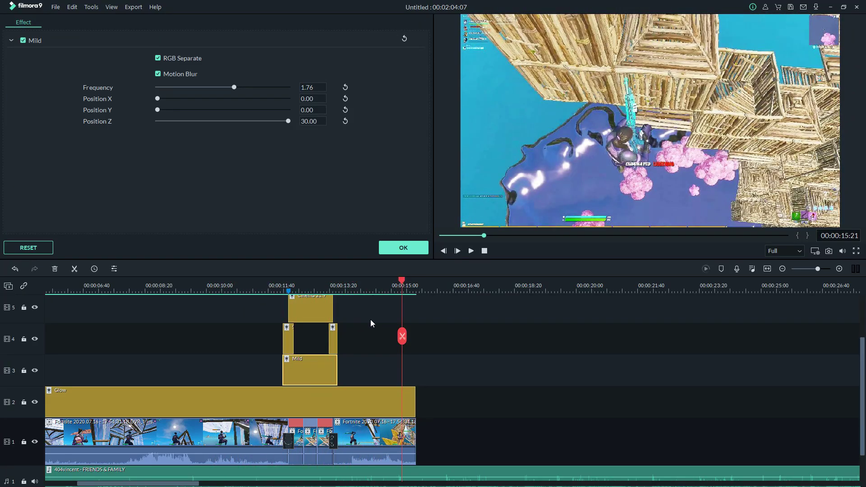
{"action": "scroll", "coordinate": [370, 323], "scroll_direction": "down", "scroll_amount": 2}
{"action": "left_click", "coordinate": [402, 244]}
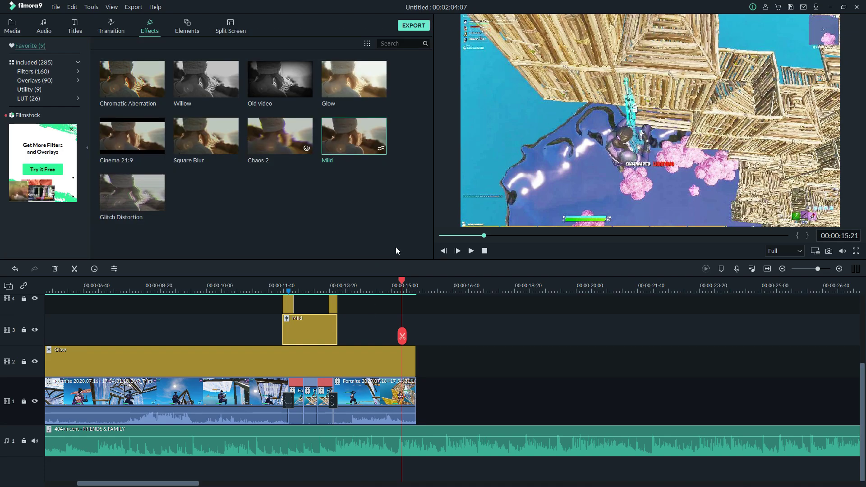
Step: Import the whoosh1 sound from the Editing SFX folder of the sound effect pack into the project media
{"action": "left_click", "coordinate": [12, 27]}
{"action": "right_click", "coordinate": [242, 204]}
{"action": "left_click", "coordinate": [284, 234]}
{"action": "scroll", "coordinate": [43, 115], "scroll_direction": "up", "scroll_amount": 5}
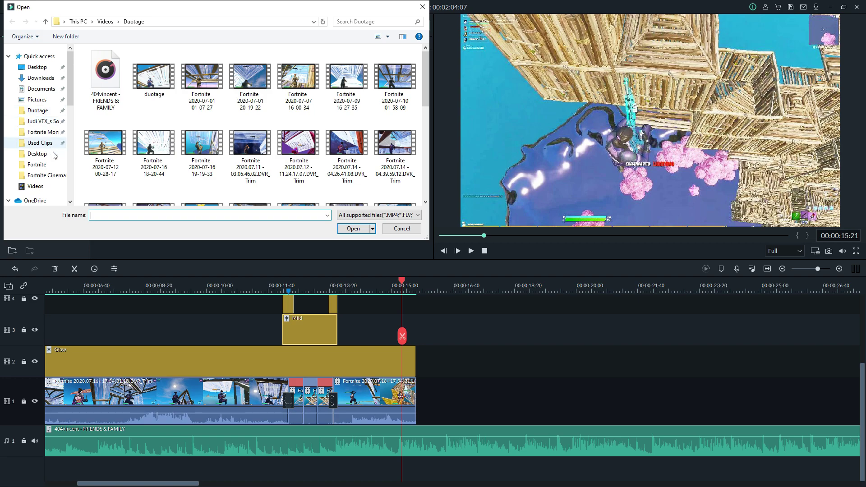
{"action": "scroll", "coordinate": [38, 136], "scroll_direction": "down", "scroll_amount": 2}
{"action": "scroll", "coordinate": [36, 143], "scroll_direction": "up", "scroll_amount": 2}
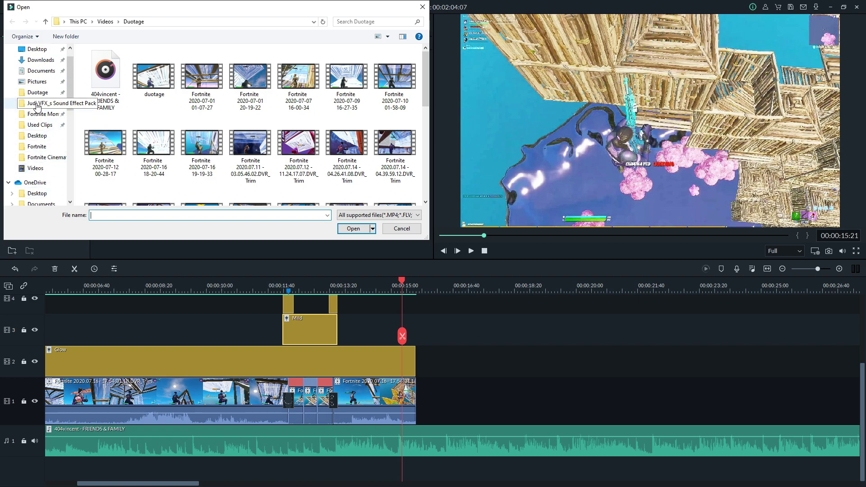
{"action": "left_click", "coordinate": [38, 103]}
{"action": "double_click", "coordinate": [102, 64]}
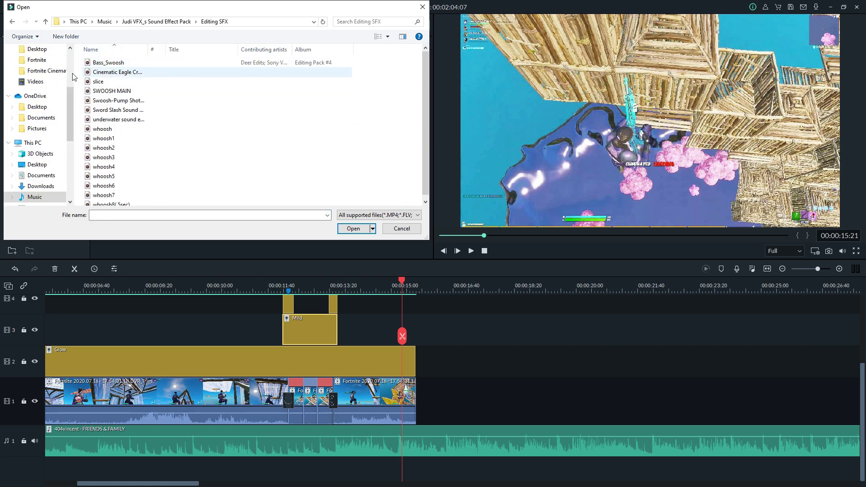
{"action": "left_click", "coordinate": [117, 125]}
{"action": "left_click", "coordinate": [113, 134]}
{"action": "left_click", "coordinate": [355, 228]}
Step: Import the whoosh3 sound from the Editing SFX folder and preview it in the media library
{"action": "right_click", "coordinate": [261, 202]}
{"action": "left_click", "coordinate": [271, 204]}
{"action": "scroll", "coordinate": [161, 179], "scroll_direction": "down", "scroll_amount": 1}
{"action": "left_click", "coordinate": [118, 153]}
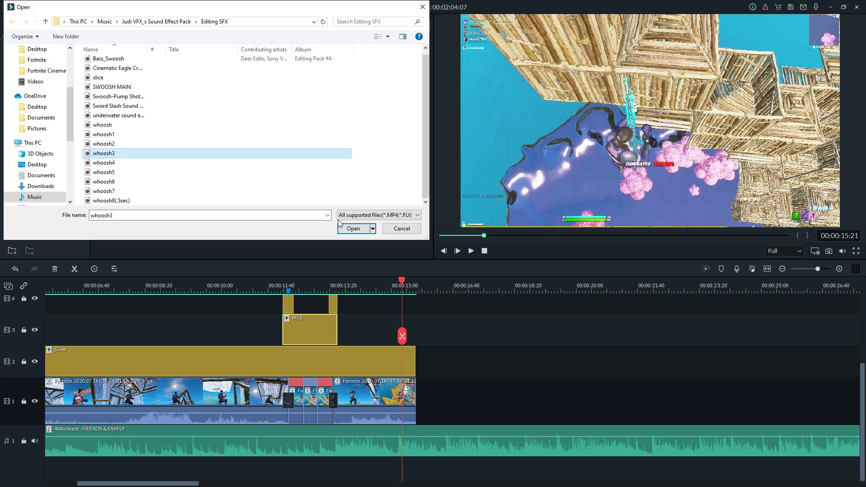
{"action": "left_click", "coordinate": [343, 228]}
{"action": "left_click", "coordinate": [136, 150]}
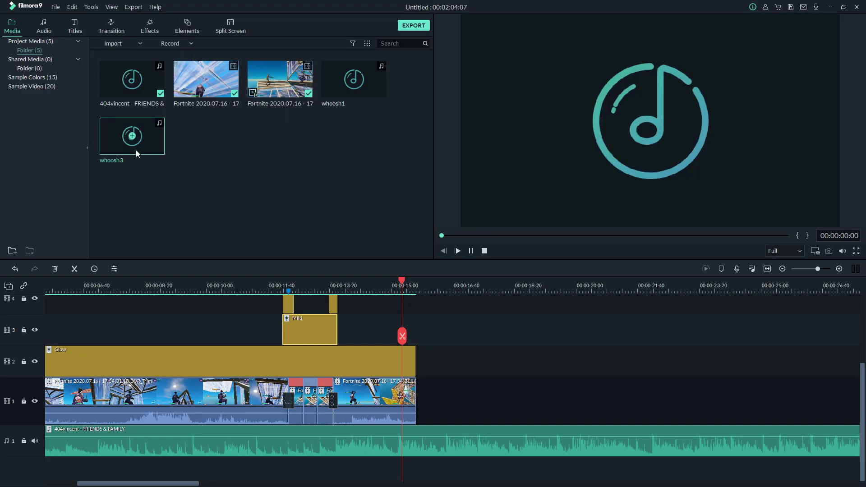
Step: Import the Legendary Pump ShotGun sound from the sound effect pack's pump shotgun folder
{"action": "right_click", "coordinate": [214, 209]}
{"action": "left_click", "coordinate": [218, 213]}
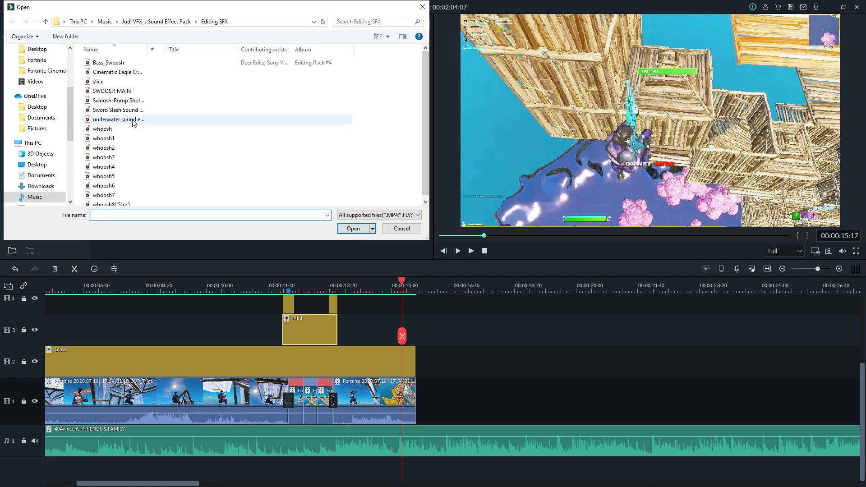
{"action": "scroll", "coordinate": [53, 100], "scroll_direction": "up", "scroll_amount": 2}
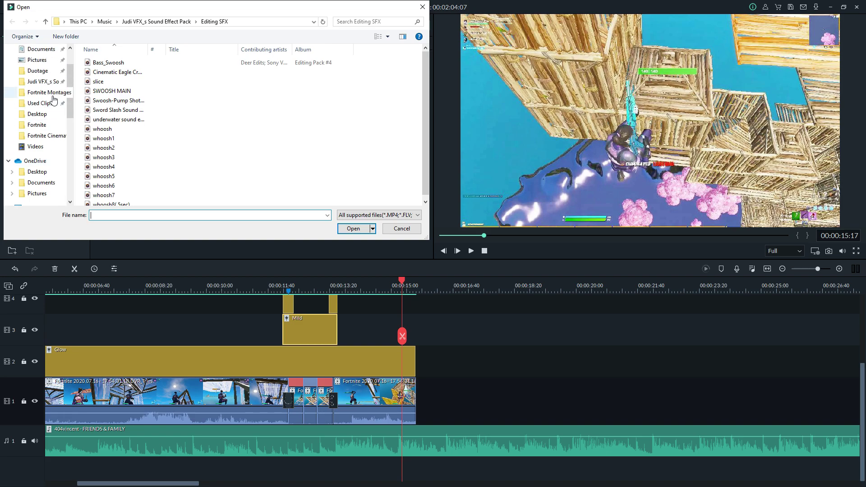
{"action": "left_click", "coordinate": [43, 81]}
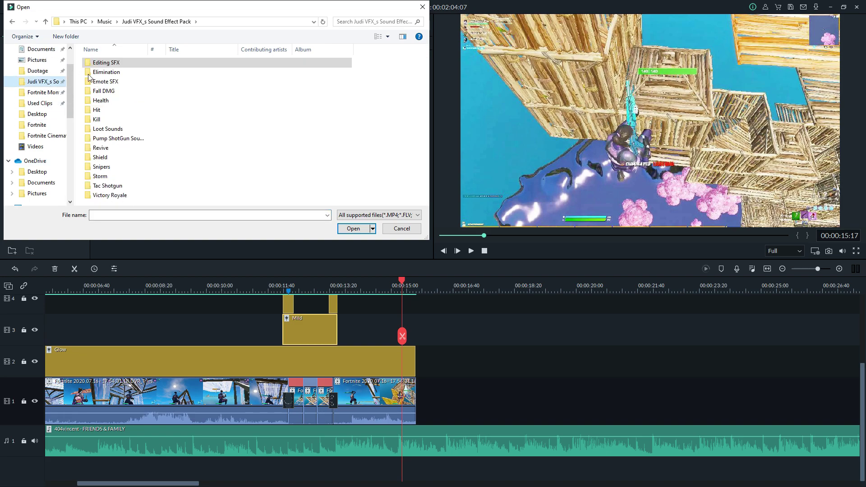
{"action": "double_click", "coordinate": [133, 145]}
{"action": "left_click", "coordinate": [153, 64]}
{"action": "left_click", "coordinate": [341, 227]}
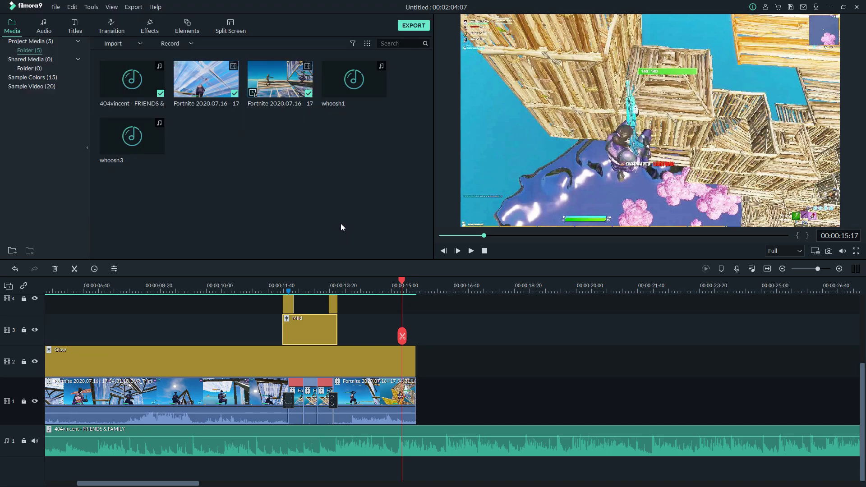
Step: Examine the clip after the replay frame by frame back to 00:00:13:48 to locate the shotgun shot
{"action": "left_click", "coordinate": [320, 296]}
{"action": "left_click", "coordinate": [345, 286]}
{"action": "left_click_drag", "start_coordinate": [346, 289], "coordinate": [353, 286]}
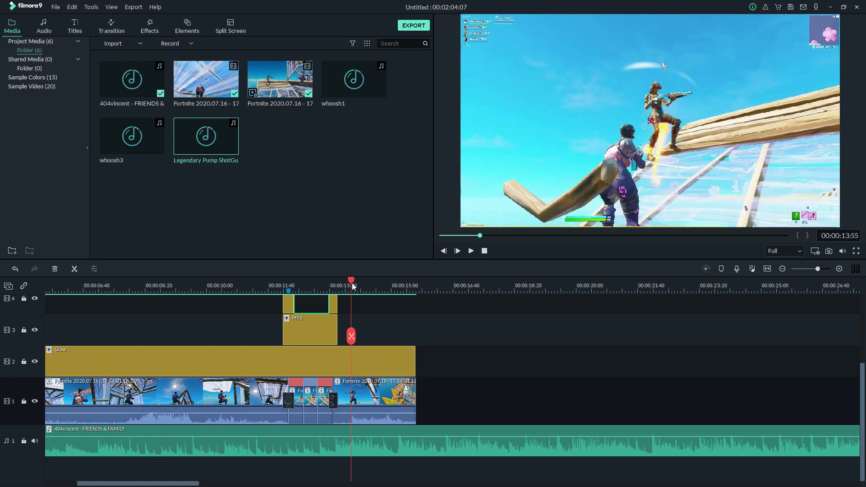
{"action": "left_click", "coordinate": [445, 250]}
{"action": "left_click", "coordinate": [445, 251]}
{"action": "left_click", "coordinate": [445, 251]}
{"action": "left_click", "coordinate": [446, 250]}
{"action": "left_click", "coordinate": [445, 251]}
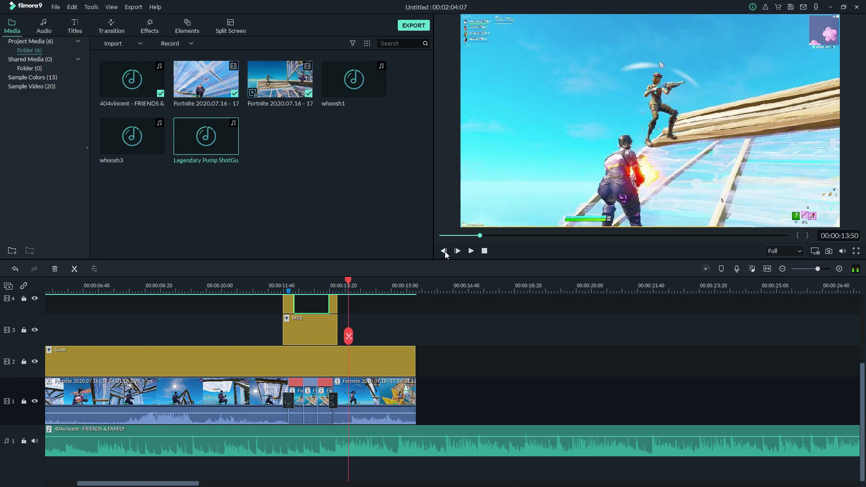
{"action": "left_click", "coordinate": [445, 251]}
{"action": "left_click", "coordinate": [443, 251]}
{"action": "right_click", "coordinate": [356, 388]}
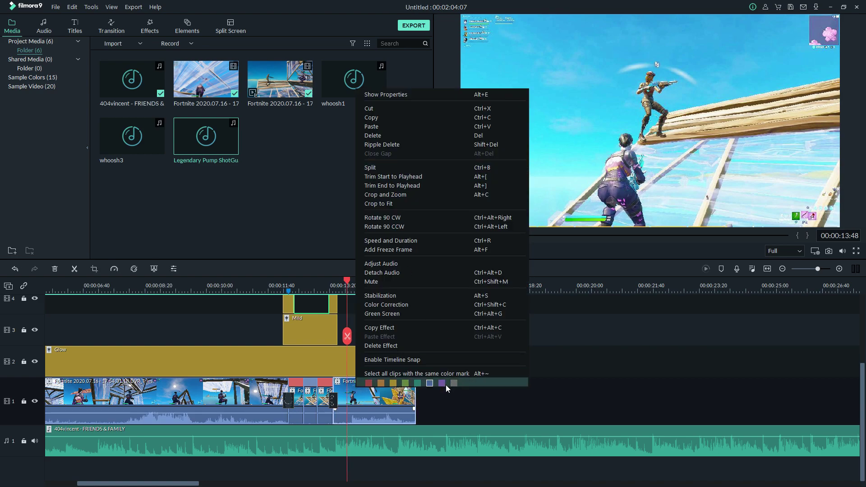
{"action": "left_click", "coordinate": [423, 409]}
{"action": "left_click_drag", "start_coordinate": [406, 412], "coordinate": [389, 455]}
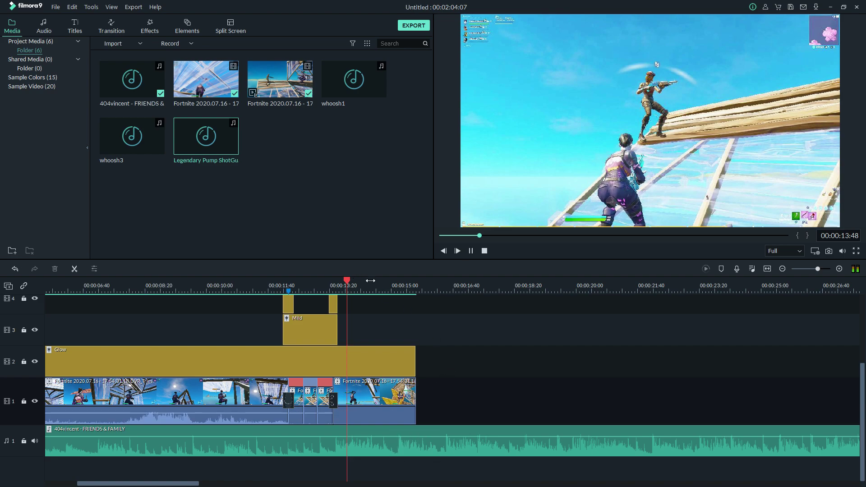
Step: Play through the shot and step the playhead back to 00:00:13:53, the frame where the shotgun fires
{"action": "key", "text": "space"}
{"action": "left_click", "coordinate": [446, 253]}
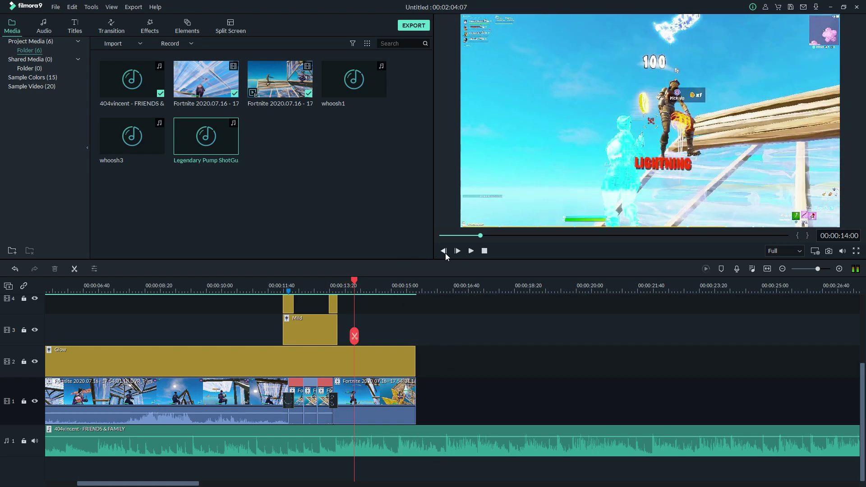
{"action": "left_click", "coordinate": [445, 253]}
{"action": "left_click", "coordinate": [445, 253]}
{"action": "left_click", "coordinate": [444, 253]}
{"action": "left_click", "coordinate": [443, 253]}
{"action": "left_click", "coordinate": [443, 253]}
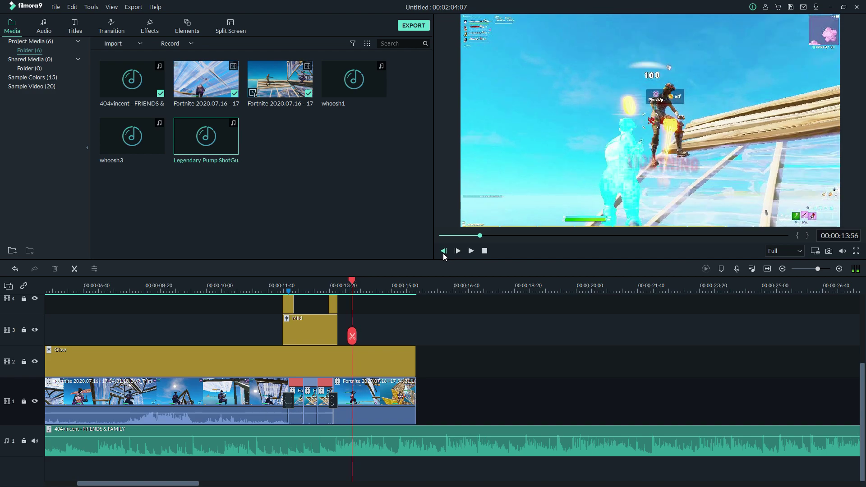
{"action": "left_click", "coordinate": [442, 253]}
{"action": "left_click", "coordinate": [443, 253]}
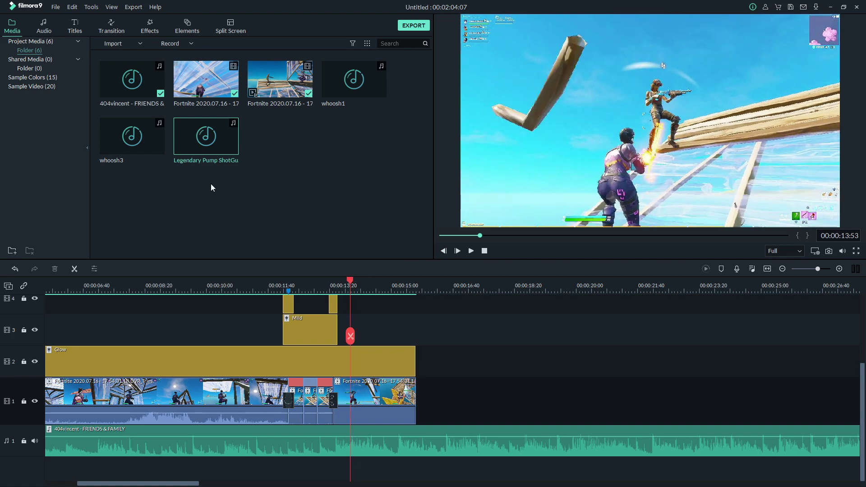
Step: Place the Legendary Pump ShotGun sound on a new audio track at the shotgun shot and play that section back
{"action": "left_click_drag", "start_coordinate": [237, 178], "coordinate": [376, 445]}
{"action": "left_click", "coordinate": [262, 284]}
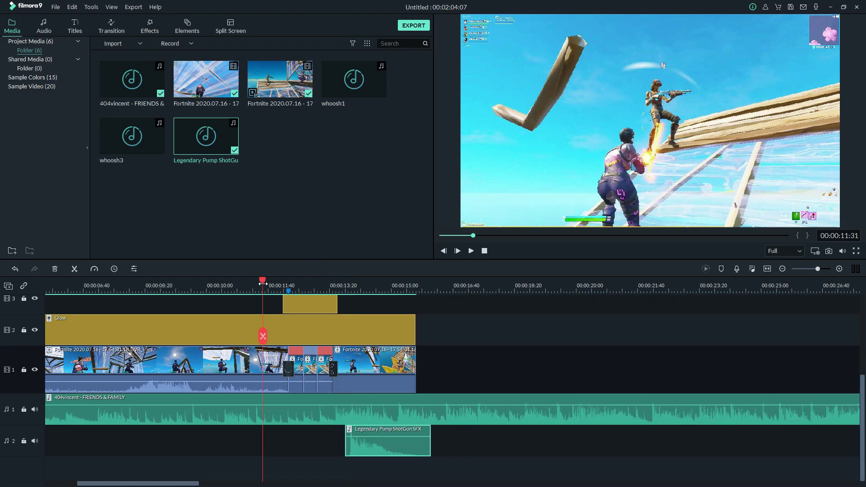
{"action": "key", "text": "space"}
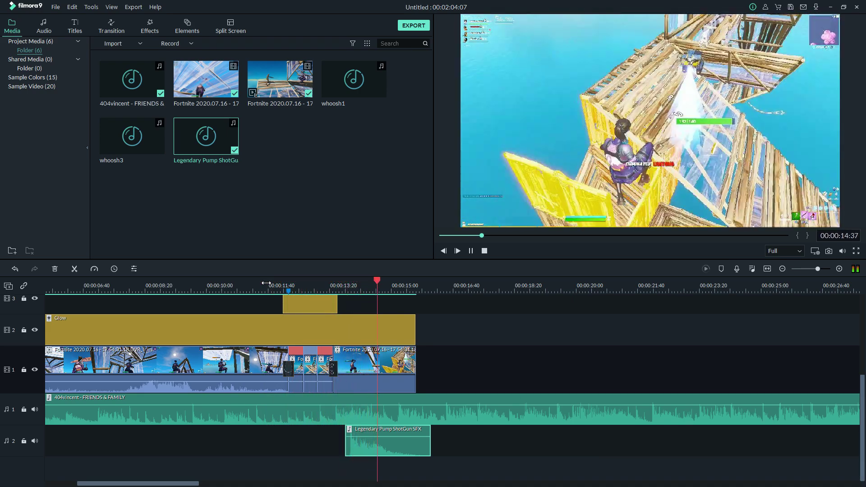
{"action": "key", "text": "space"}
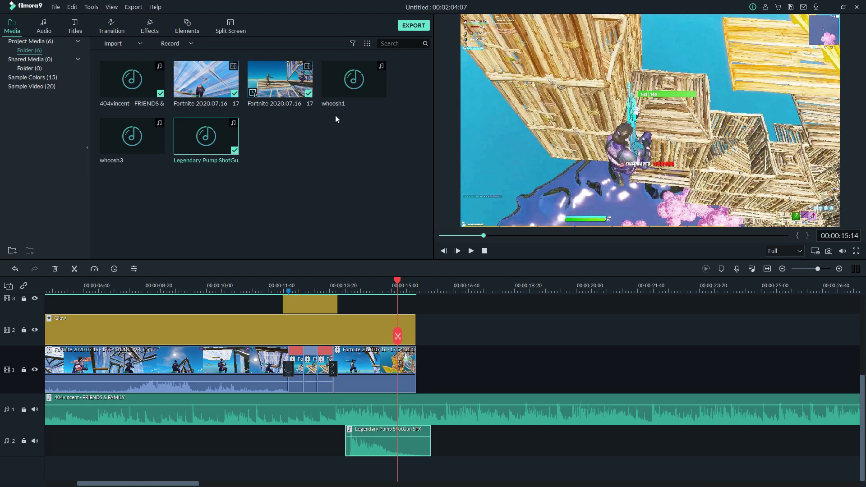
Step: Add the whoosh3 sound on the second audio track at the transition into the replay and preview its timing
{"action": "left_click", "coordinate": [338, 96]}
{"action": "left_click_drag", "start_coordinate": [153, 135], "coordinate": [289, 429]}
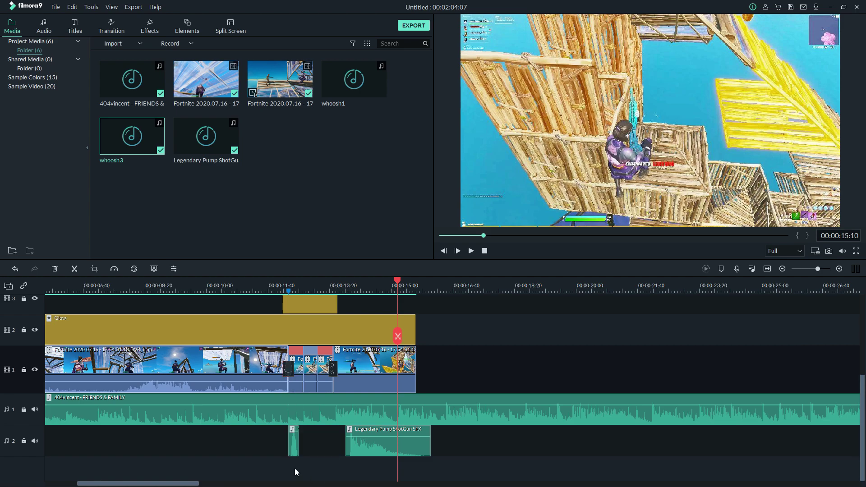
{"action": "left_click", "coordinate": [290, 451]}
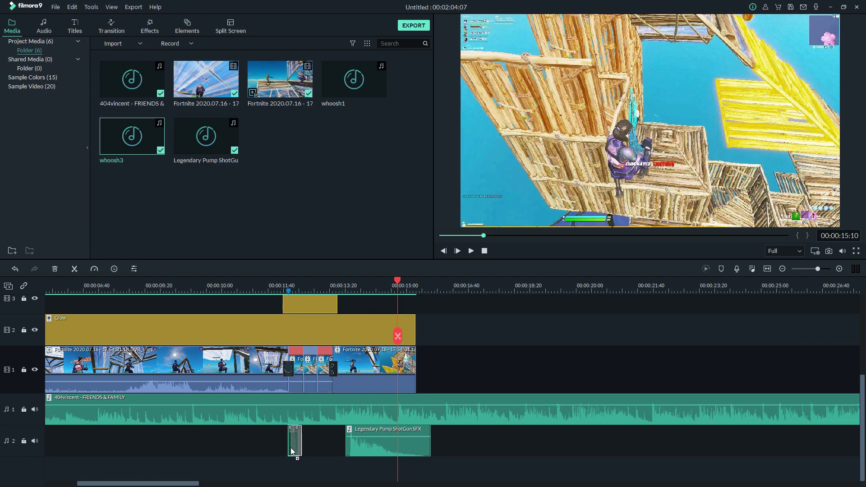
{"action": "left_click_drag", "start_coordinate": [291, 451], "coordinate": [292, 451]}
{"action": "left_click", "coordinate": [251, 286]}
{"action": "key", "text": "space"}
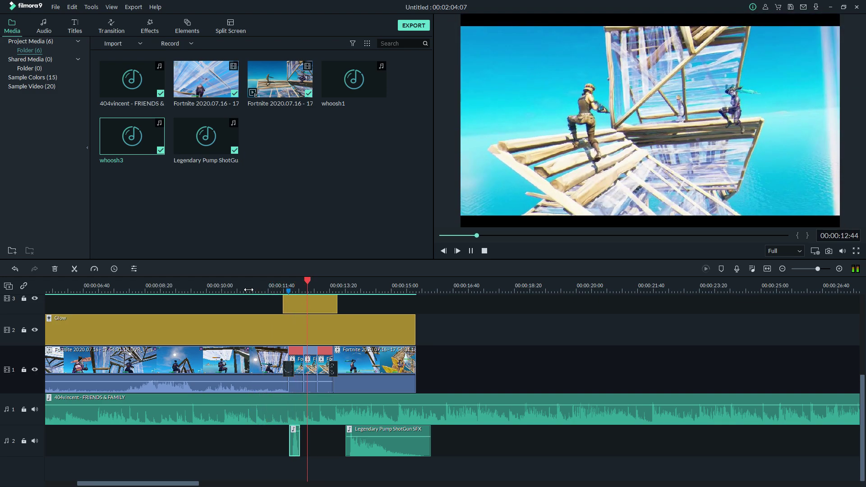
{"action": "key", "text": "space"}
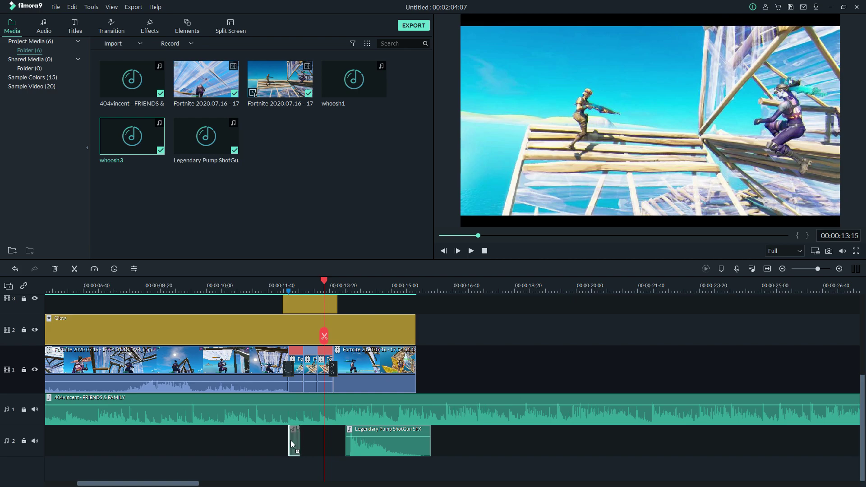
Step: Fine-tune the whoosh3 clip's position against the transition into the replay, playing that section back after each shift
{"action": "left_click", "coordinate": [264, 285]}
{"action": "key", "text": "space"}
{"action": "key", "text": "space"}
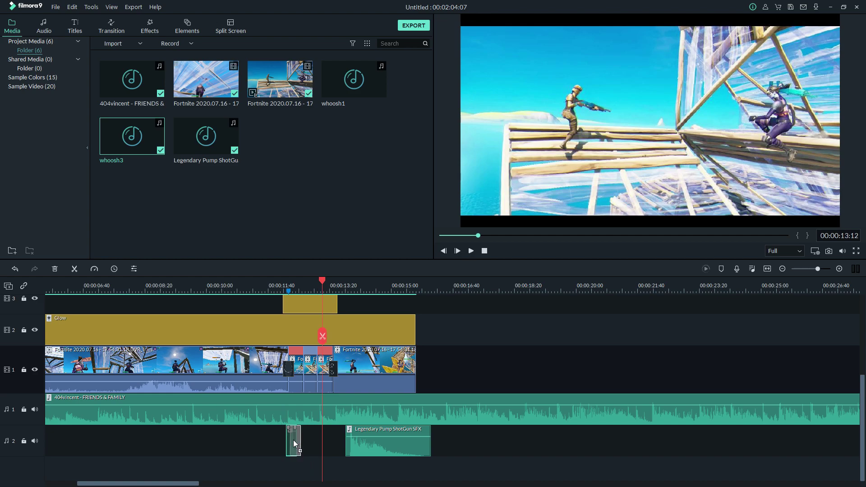
{"action": "left_click_drag", "start_coordinate": [292, 440], "coordinate": [293, 440]}
{"action": "left_click", "coordinate": [272, 283]}
{"action": "key", "text": "space"}
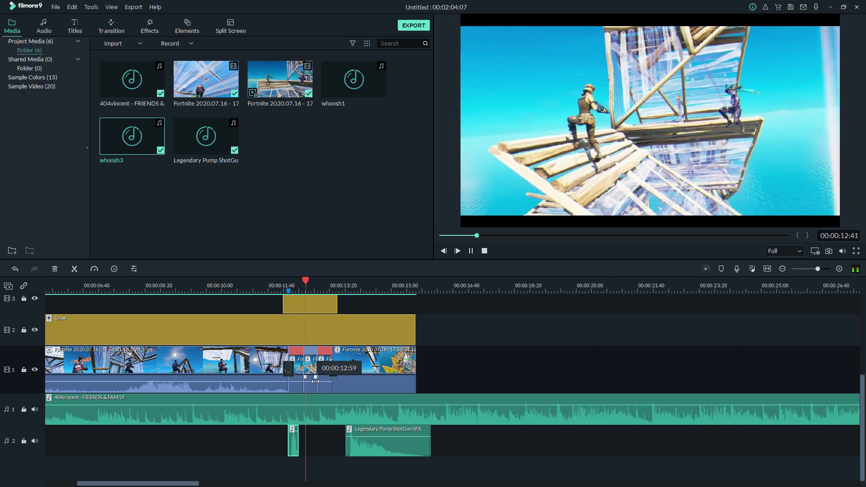
{"action": "key", "text": "space"}
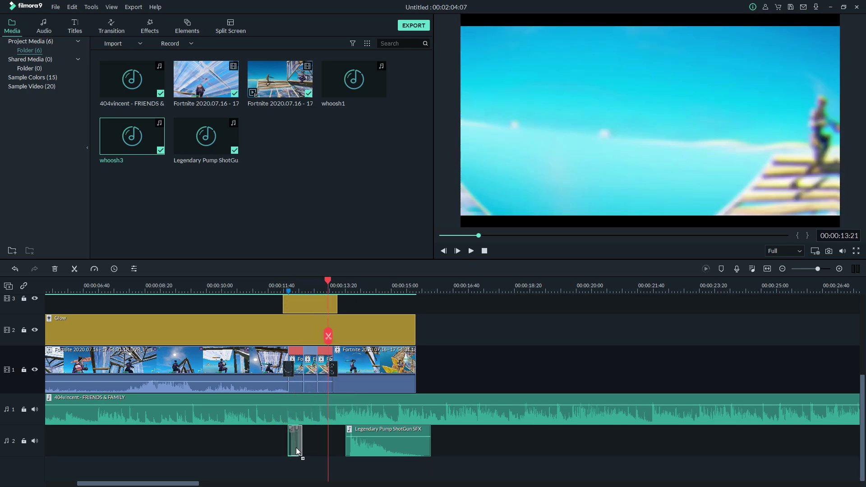
{"action": "left_click", "coordinate": [267, 283]}
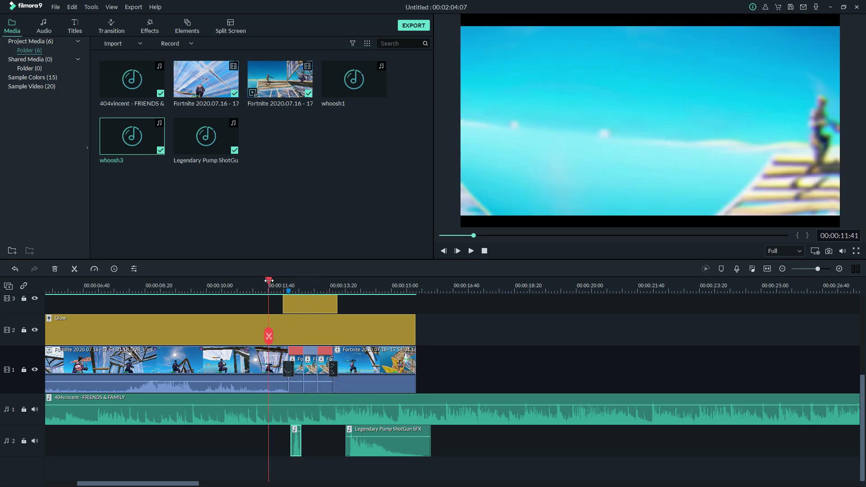
{"action": "key", "text": "space"}
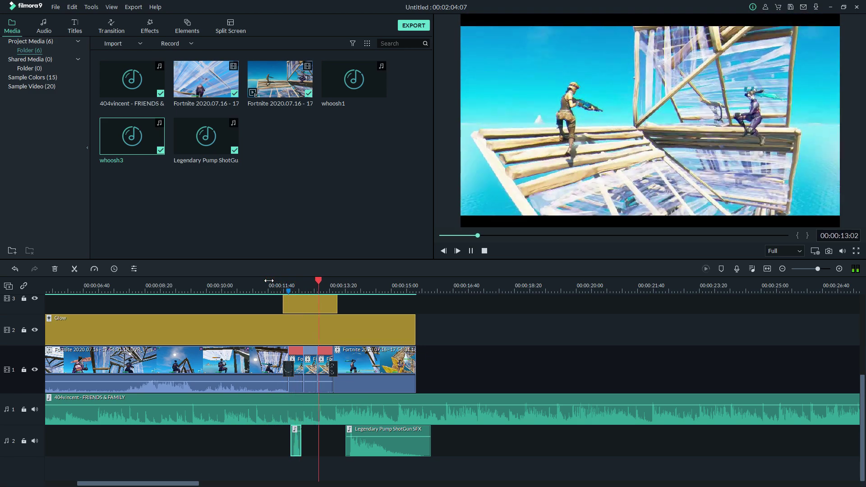
{"action": "key", "text": "space"}
{"action": "left_click_drag", "start_coordinate": [295, 439], "coordinate": [293, 440]}
{"action": "left_click", "coordinate": [270, 284]}
{"action": "key", "text": "space"}
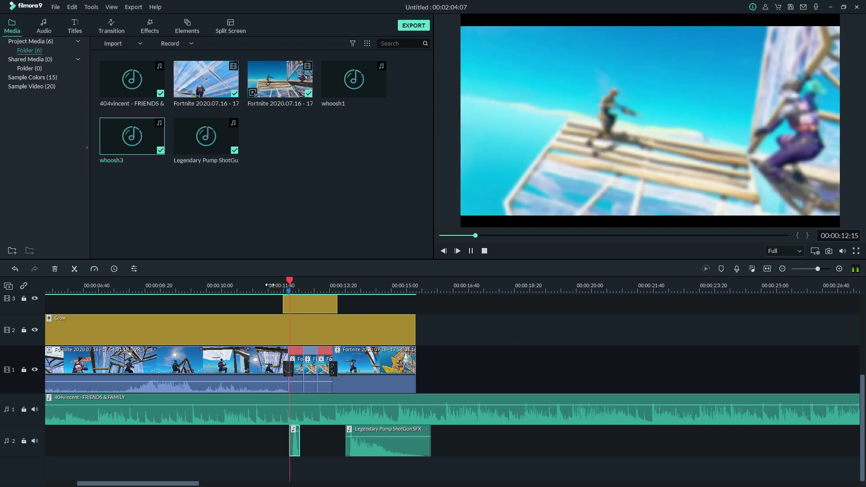
{"action": "key", "text": "space"}
Step: Add the whoosh1 sound on a third audio track near the replay's end, with 12 dB volume and a long fade-out
{"action": "left_click_drag", "start_coordinate": [334, 99], "coordinate": [321, 458]}
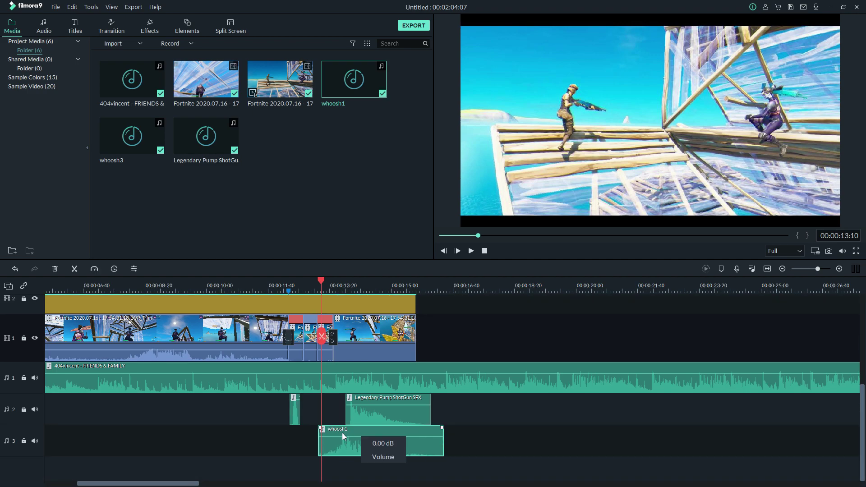
{"action": "left_click_drag", "start_coordinate": [345, 449], "coordinate": [340, 372]}
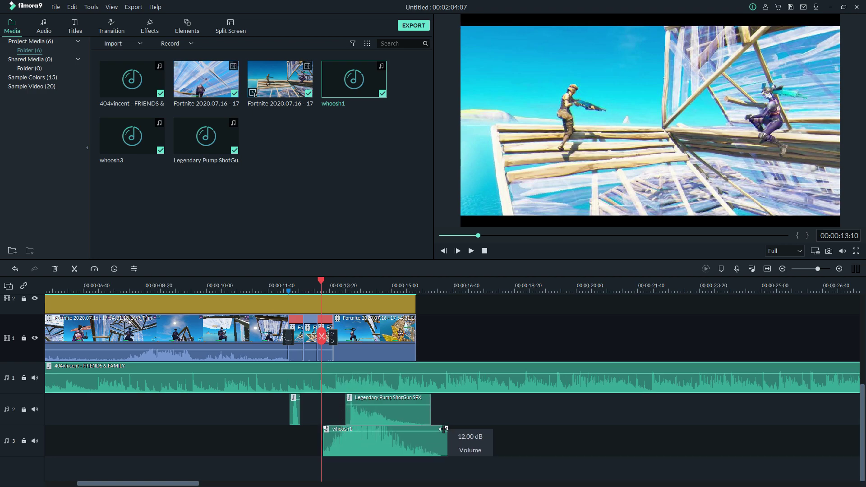
{"action": "left_click_drag", "start_coordinate": [448, 427], "coordinate": [292, 427]}
Step: Play through the replay and shift the whoosh1 clip slightly earlier, so it starts just before the replay's last segment
{"action": "left_click", "coordinate": [225, 285]}
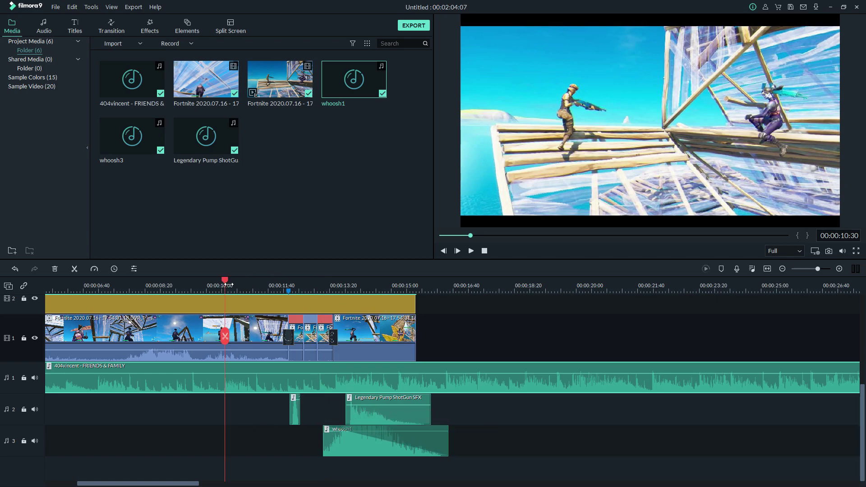
{"action": "key", "text": "space"}
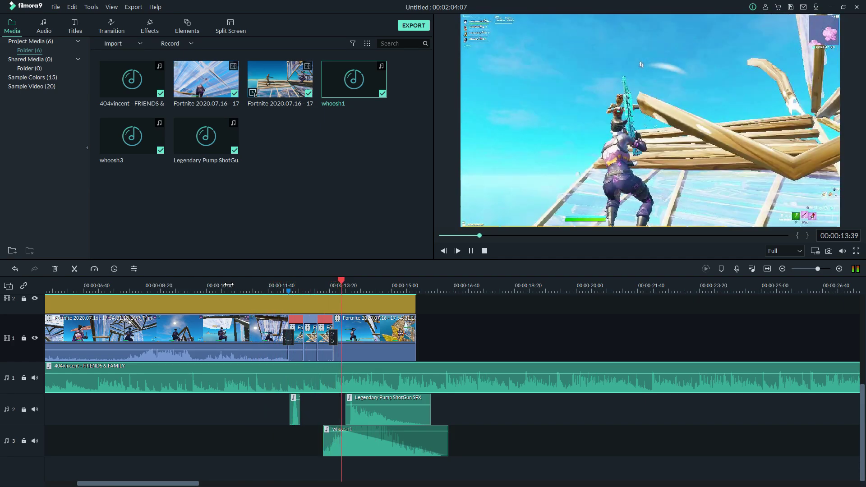
{"action": "left_click_drag", "start_coordinate": [331, 451], "coordinate": [324, 451]}
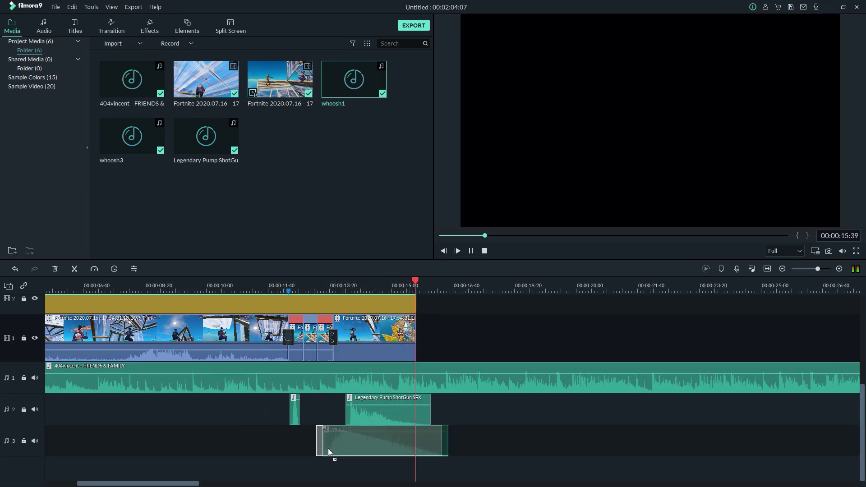
{"action": "left_click", "coordinate": [264, 284]}
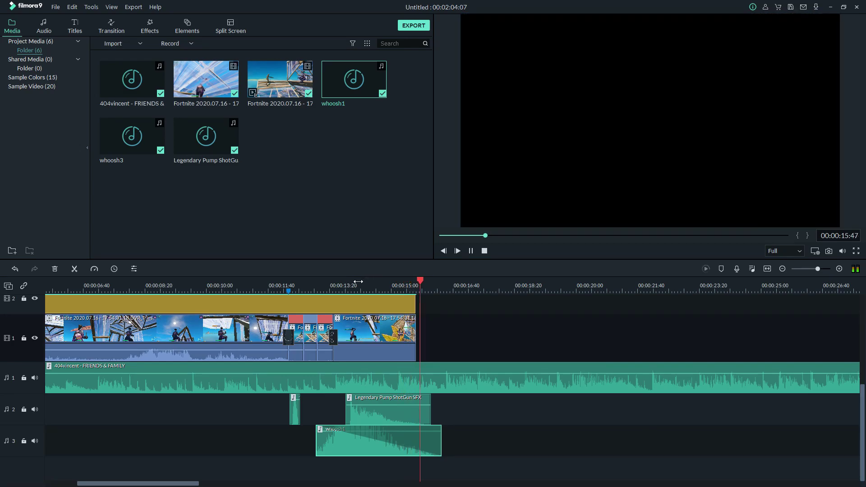
Step: Play the montage from its first clip, then from the replay through the end, to review the sound effects
{"action": "scroll", "coordinate": [254, 284], "scroll_direction": "down", "scroll_amount": 3}
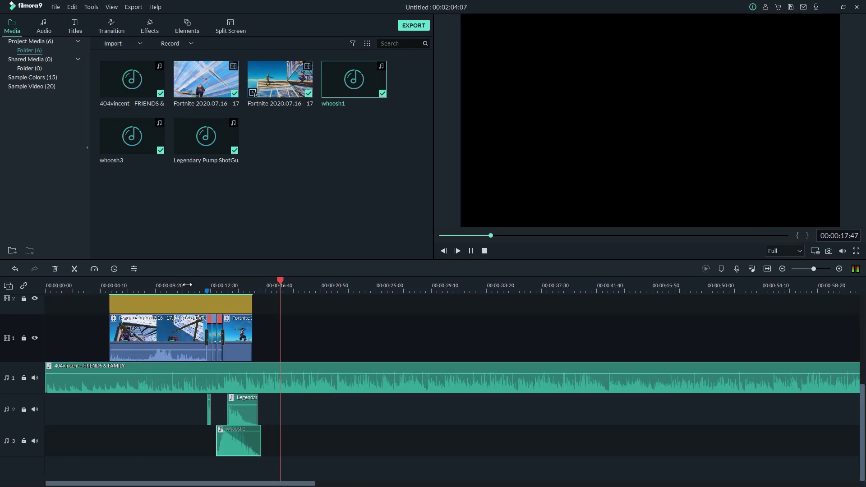
{"action": "left_click", "coordinate": [110, 285]}
{"action": "key", "text": "space"}
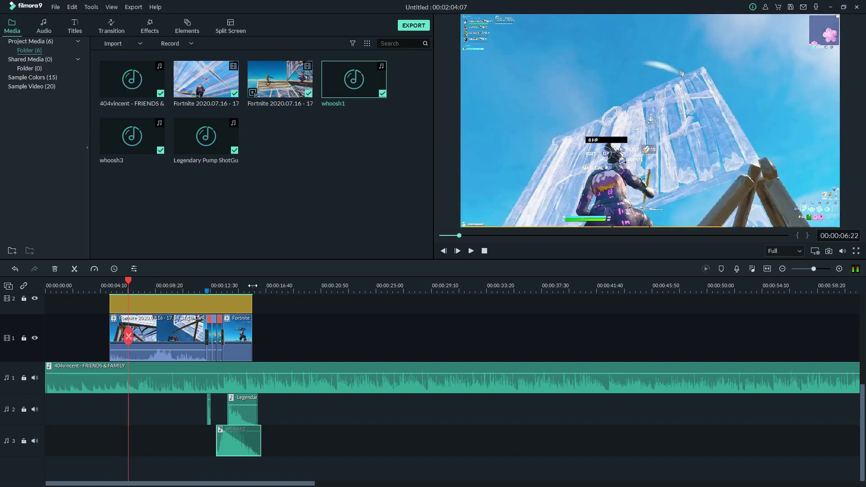
{"action": "left_click", "coordinate": [199, 286]}
{"action": "scroll", "coordinate": [199, 357], "scroll_direction": "up", "scroll_amount": 1}
{"action": "key", "text": "space"}
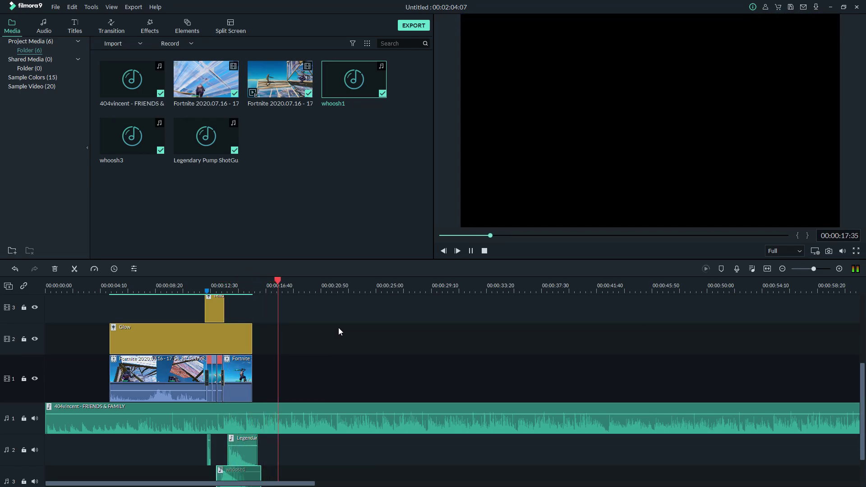
{"action": "key", "text": "space"}
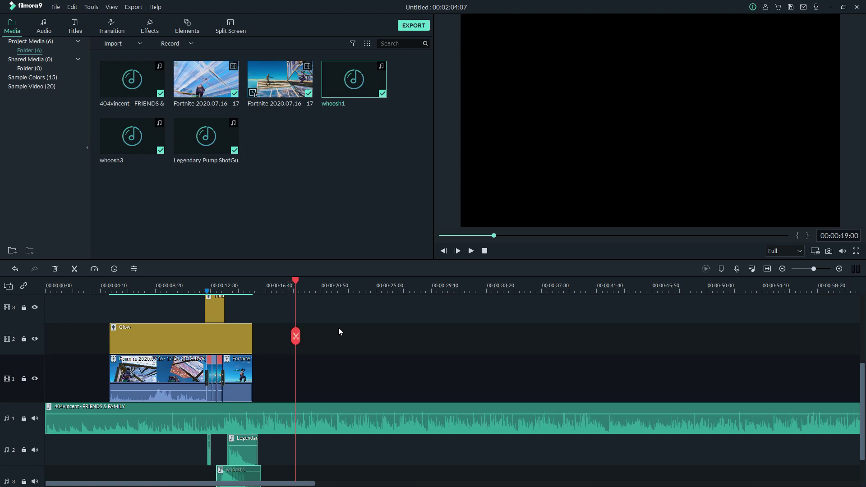